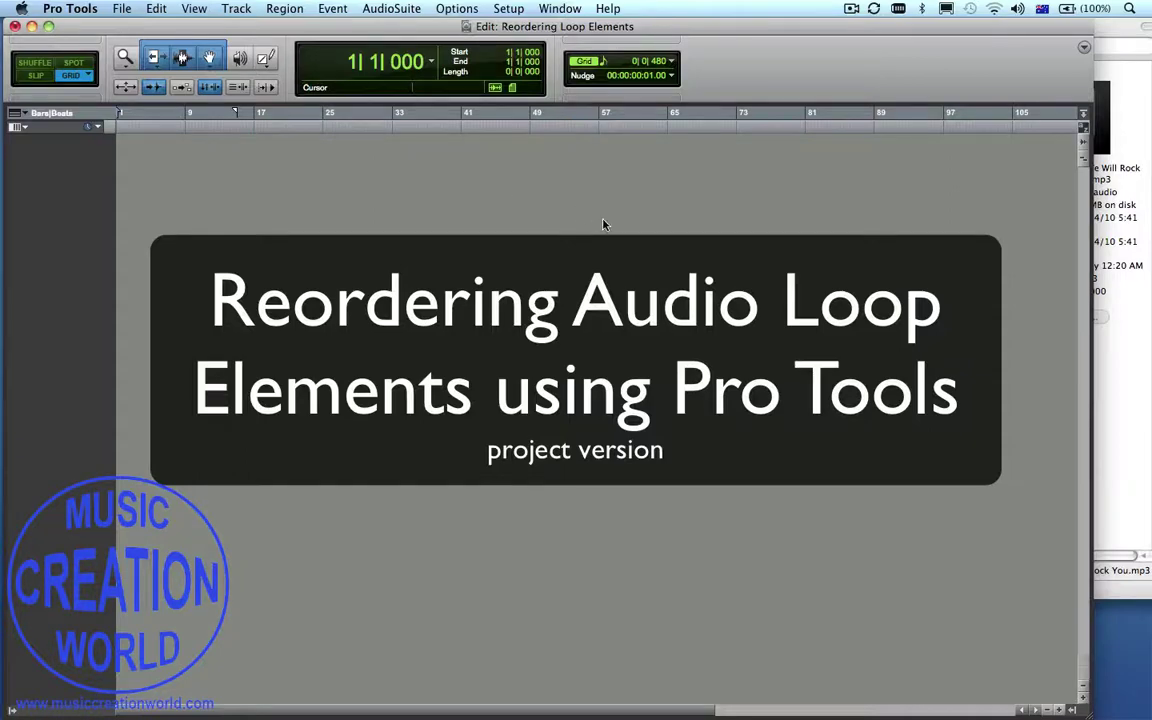
# Show the MIDI controls, transport controls and regions list in the Edit window.
pyautogui.click(1084, 49)
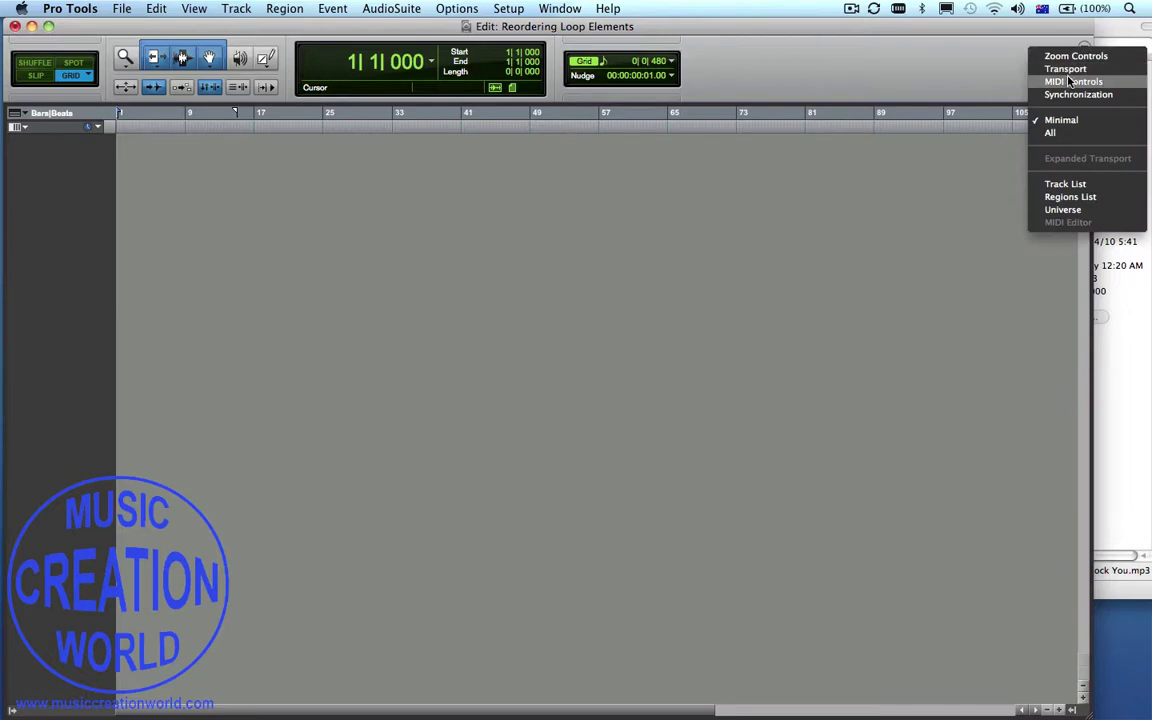
pyautogui.click(1070, 81)
pyautogui.click(1083, 49)
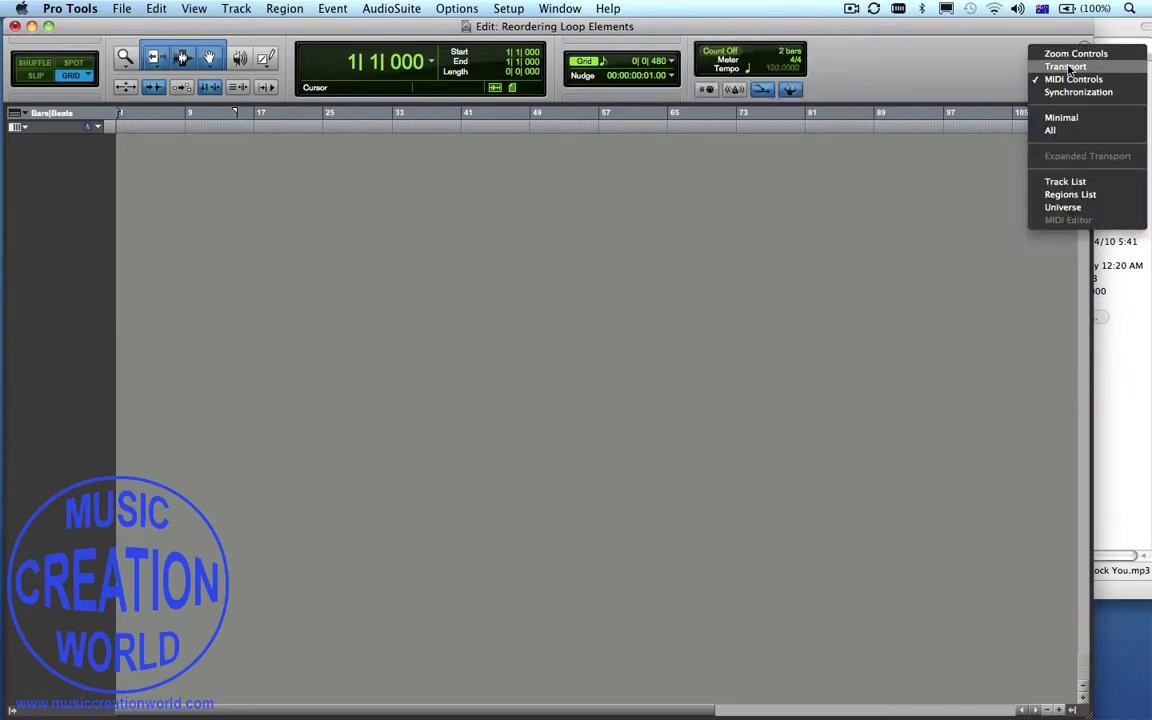
pyautogui.click(1066, 67)
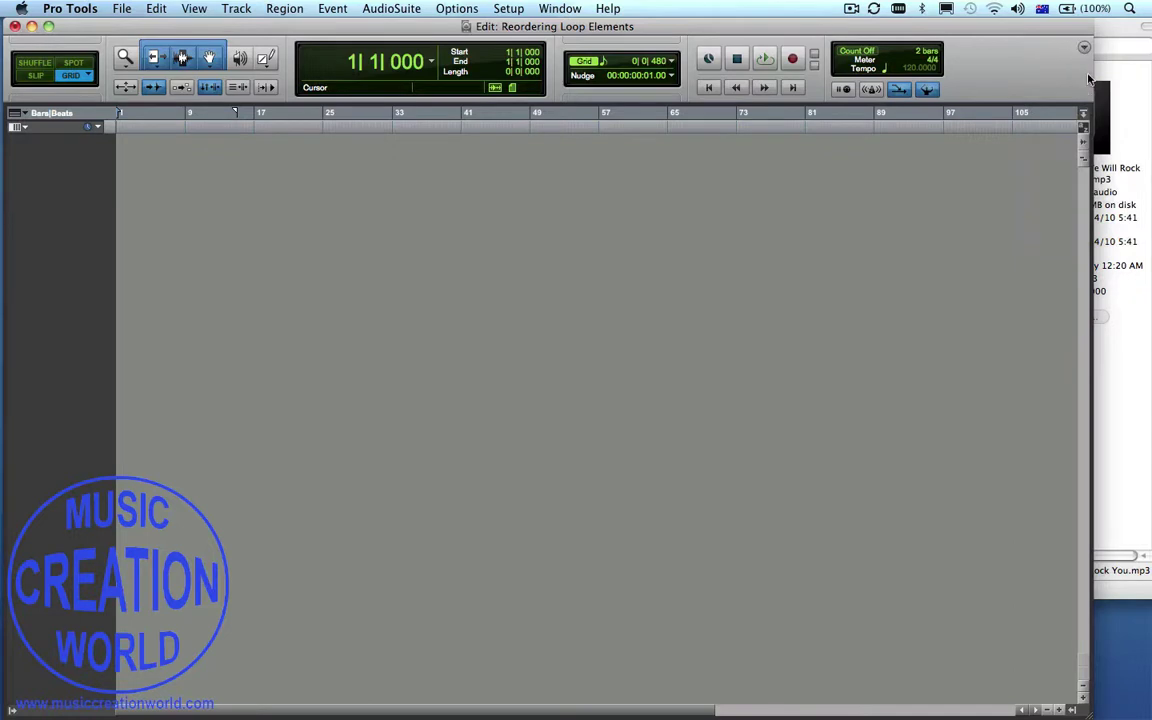
pyautogui.click(1083, 48)
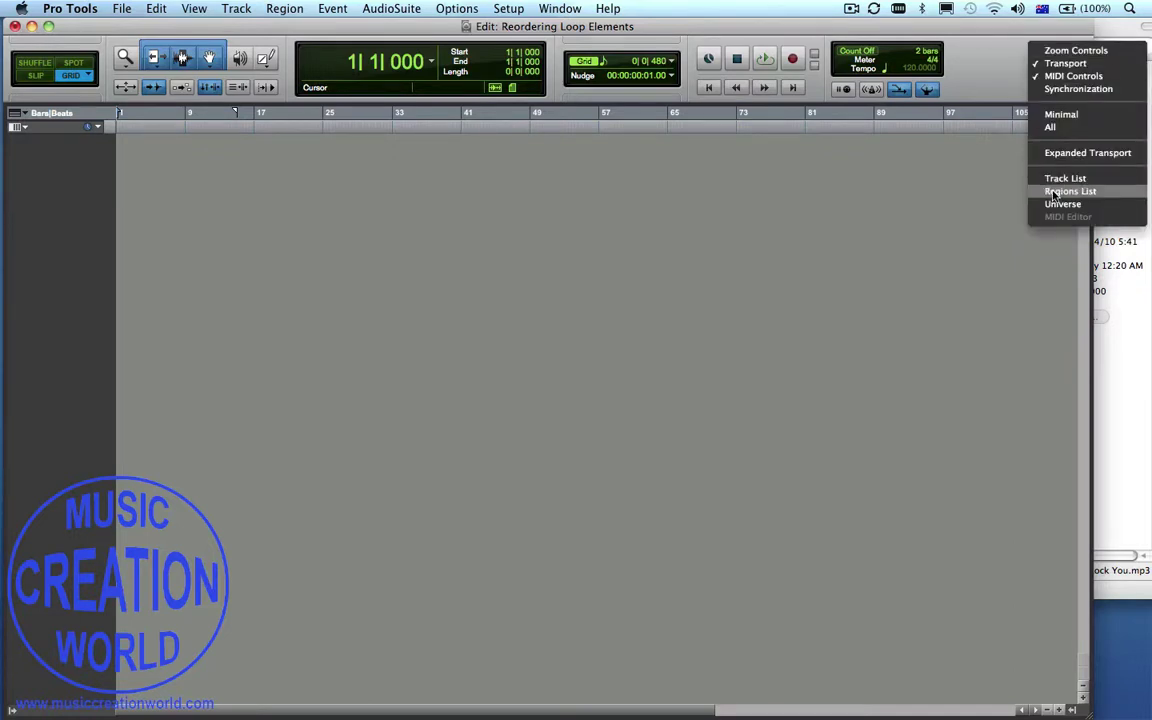
pyautogui.click(1056, 192)
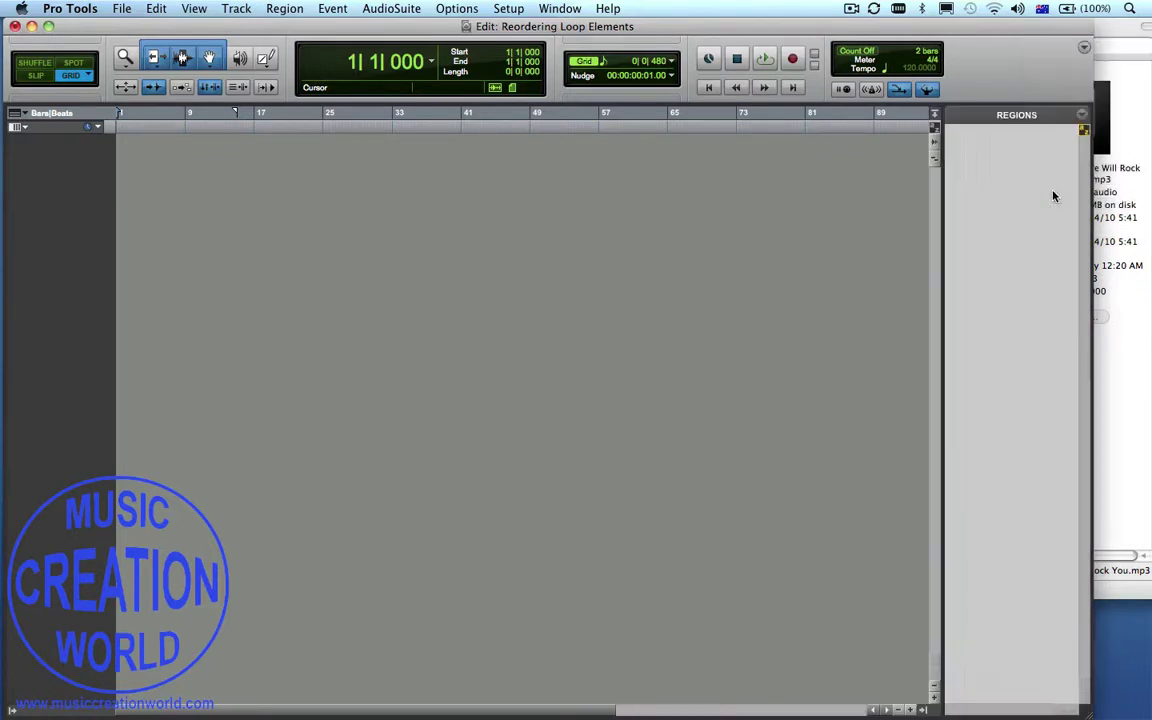
# Add the Min:Secs ruler and show the Inserts A–E and I/O columns.
pyautogui.click(25, 116)
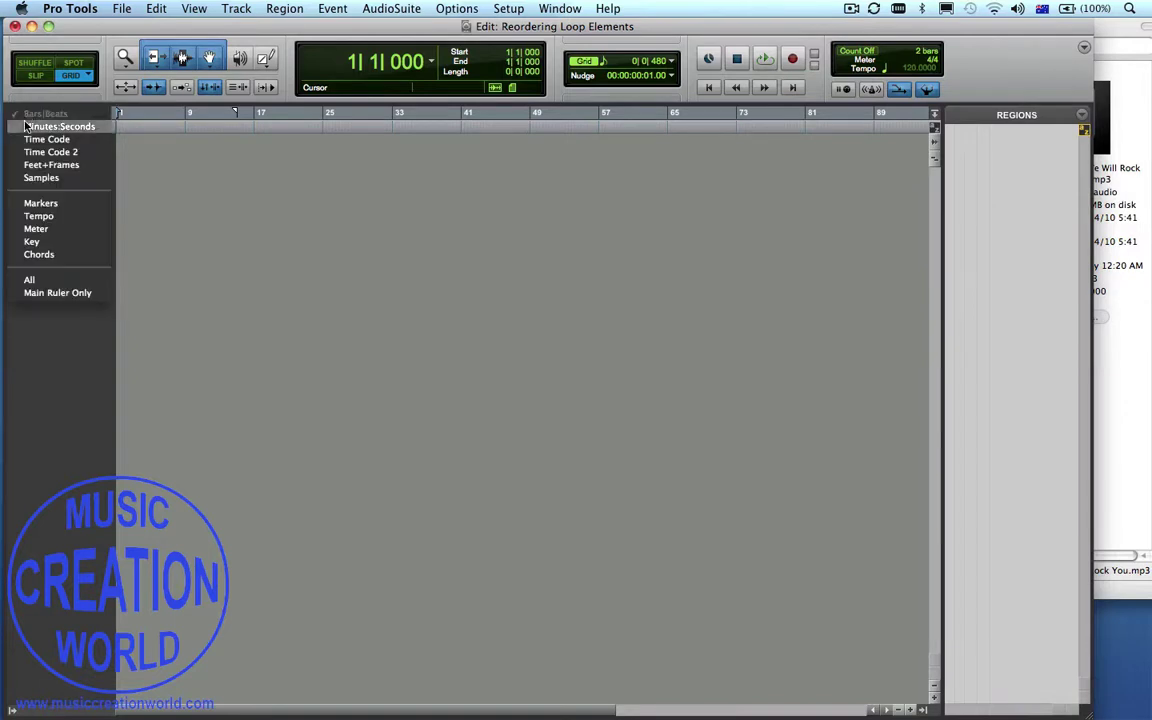
pyautogui.click(27, 127)
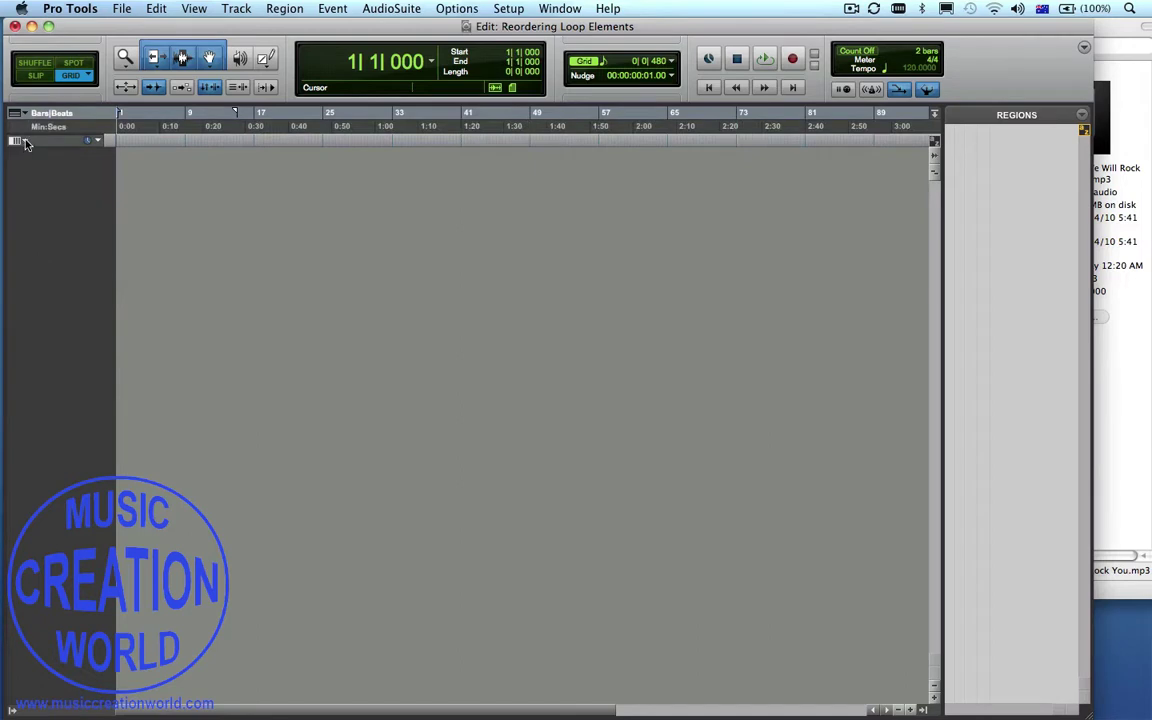
pyautogui.click(24, 141)
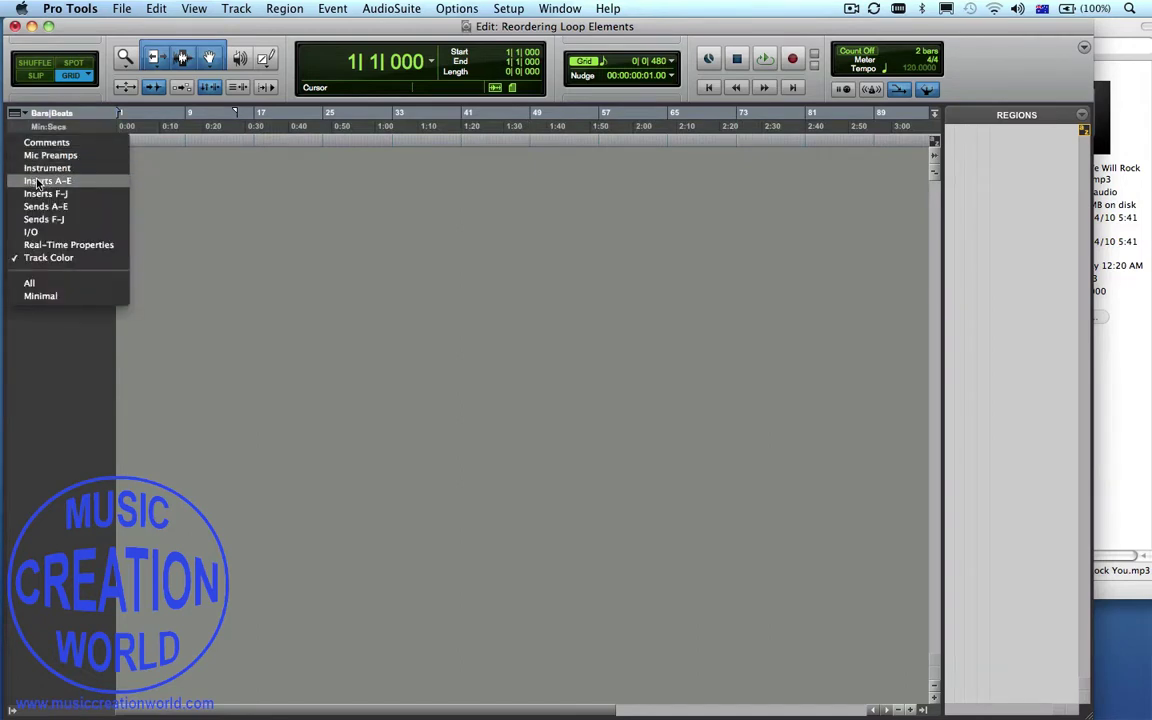
pyautogui.click(37, 182)
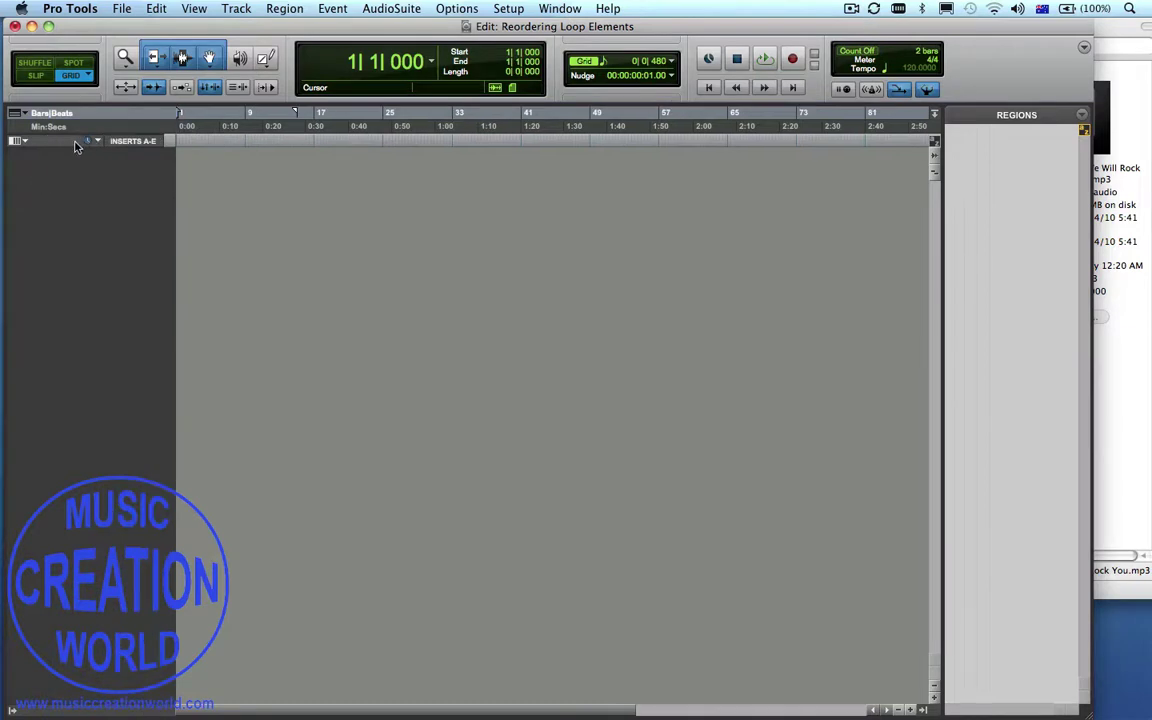
pyautogui.click(24, 144)
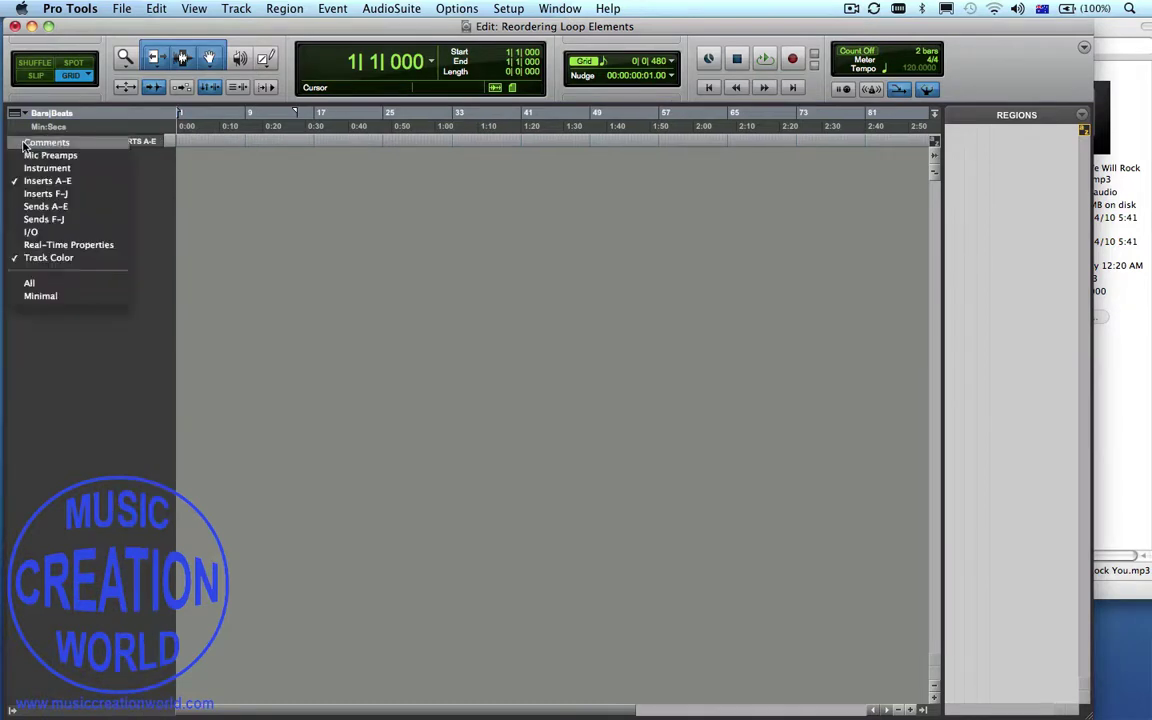
pyautogui.click(34, 240)
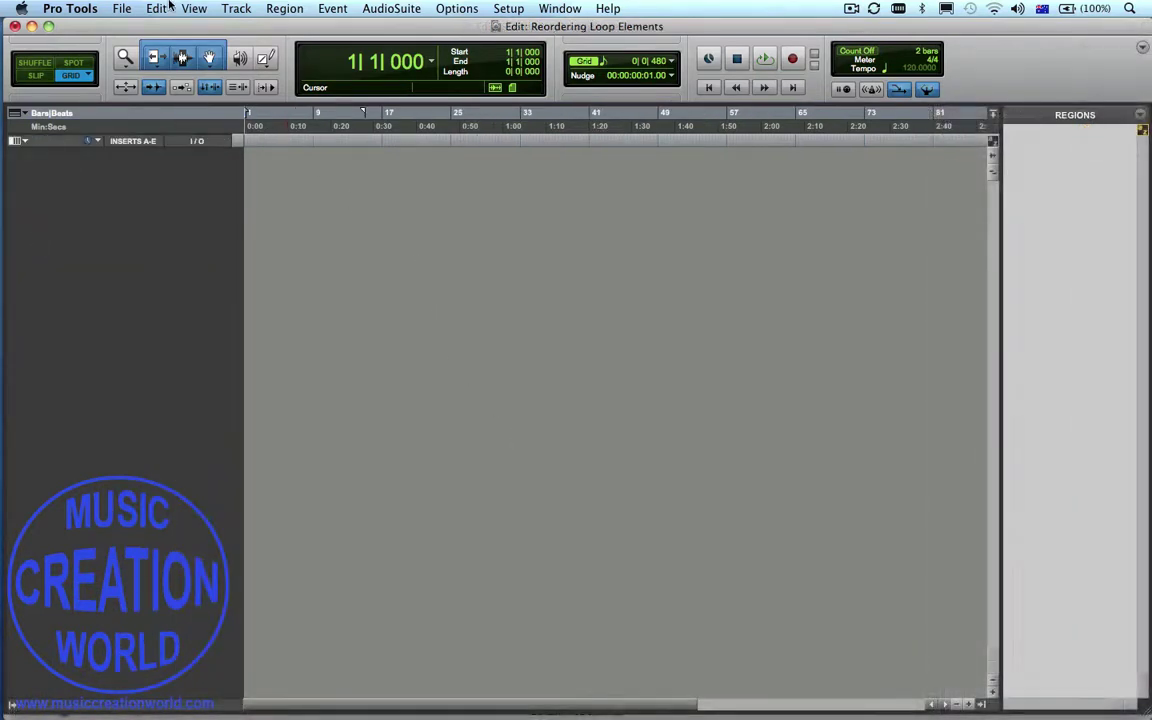
# Choose 01 We Will Rock You.mp3 for audio import and preview it.
pyautogui.click(114, 9)
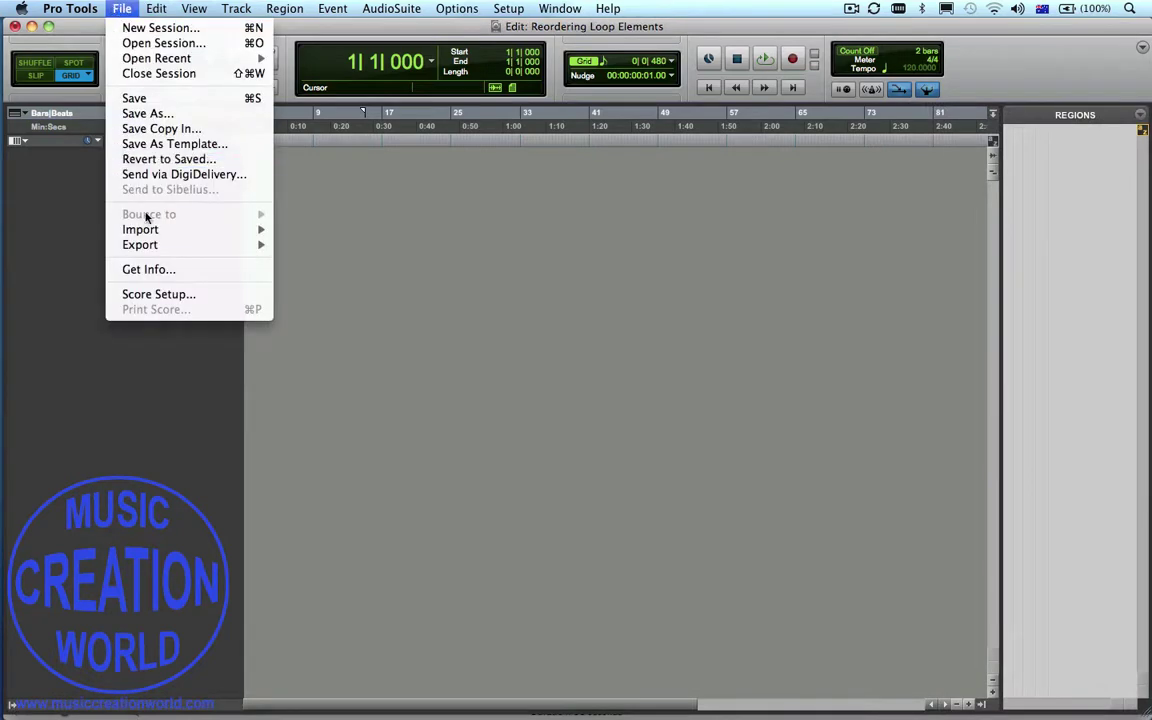
pyautogui.moveTo(140, 229)
pyautogui.click(307, 254)
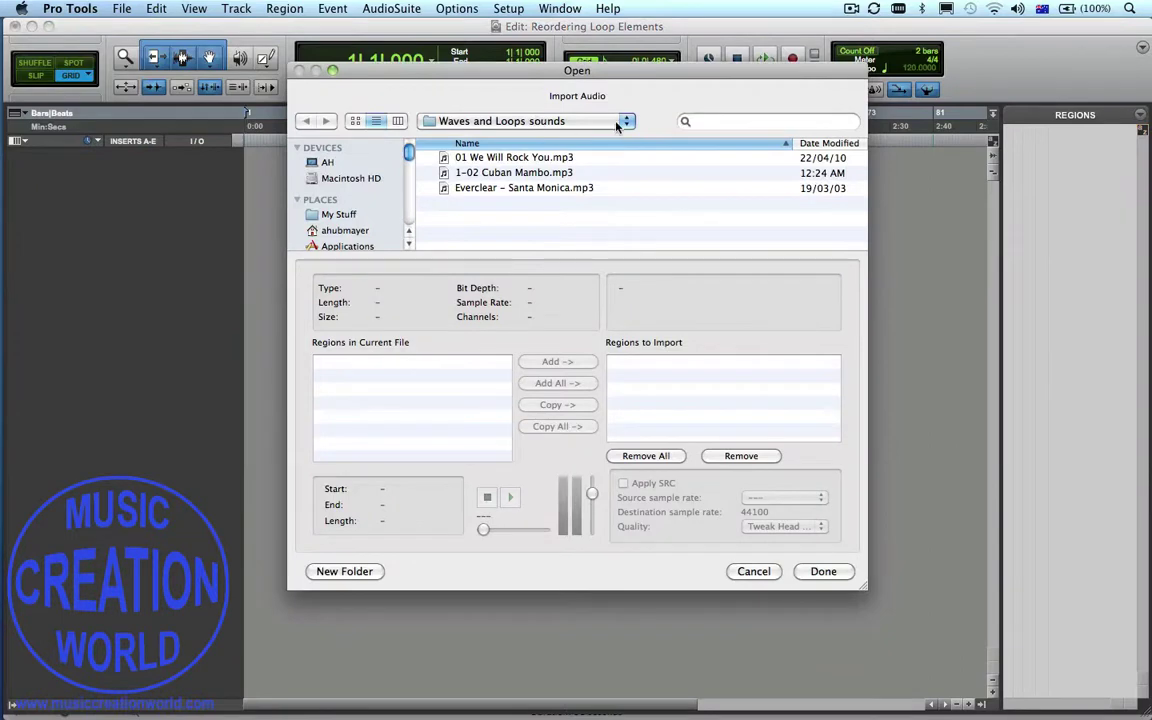
pyautogui.click(531, 161)
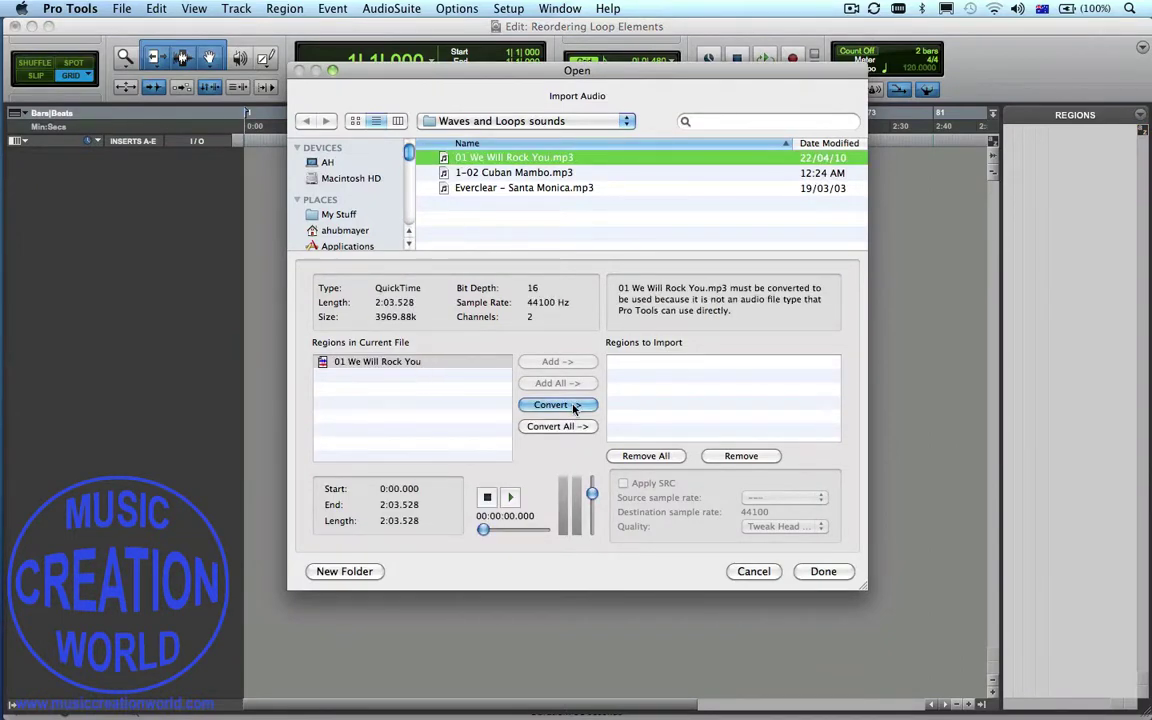
pyautogui.click(512, 497)
pyautogui.click(487, 498)
# Convert the mp3 into the Audio Files folder and place it on a new track at session start.
pyautogui.click(586, 405)
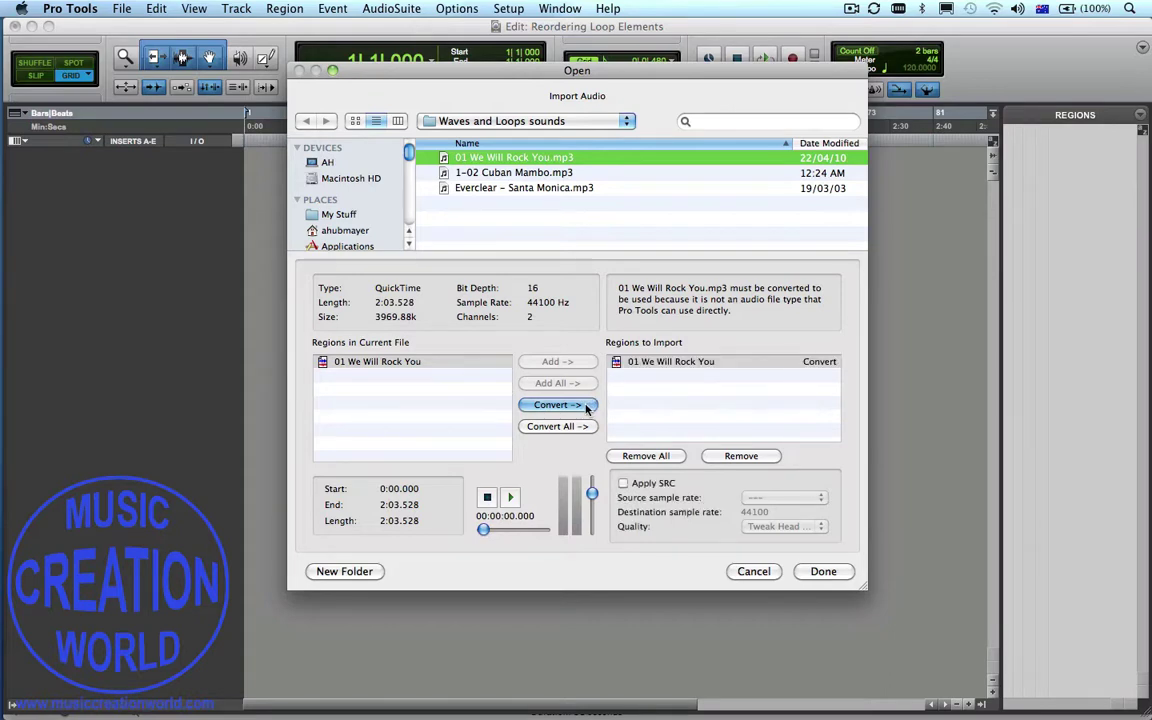
pyautogui.click(826, 572)
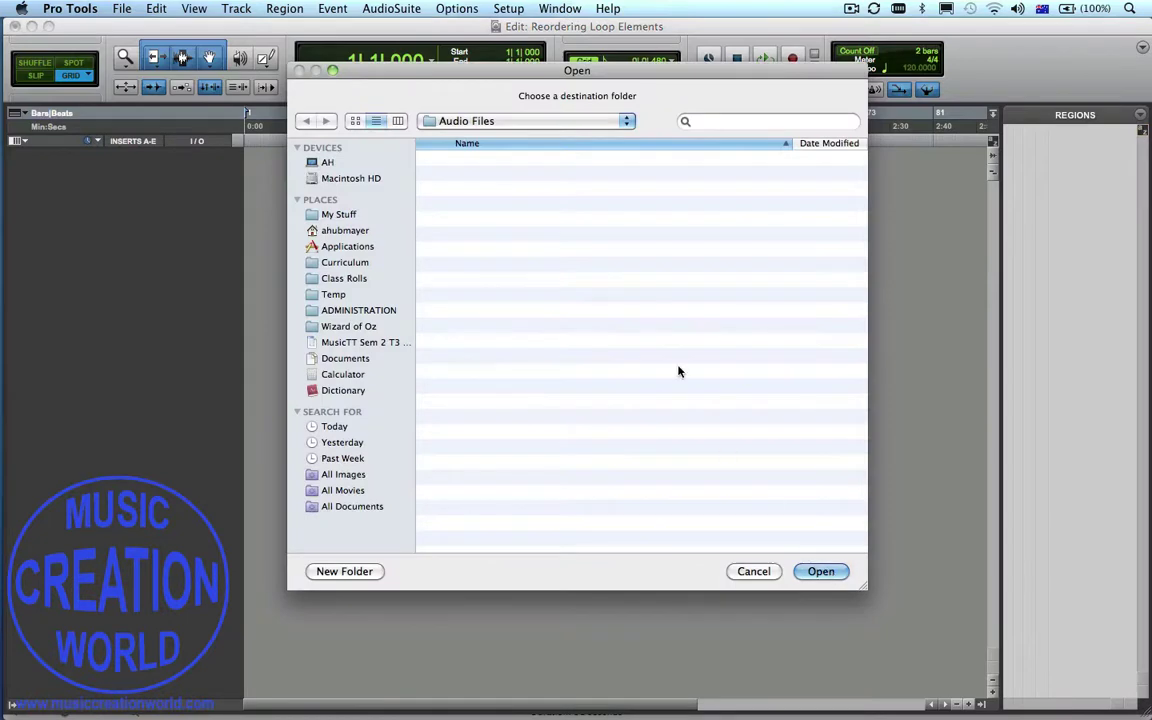
pyautogui.click(629, 121)
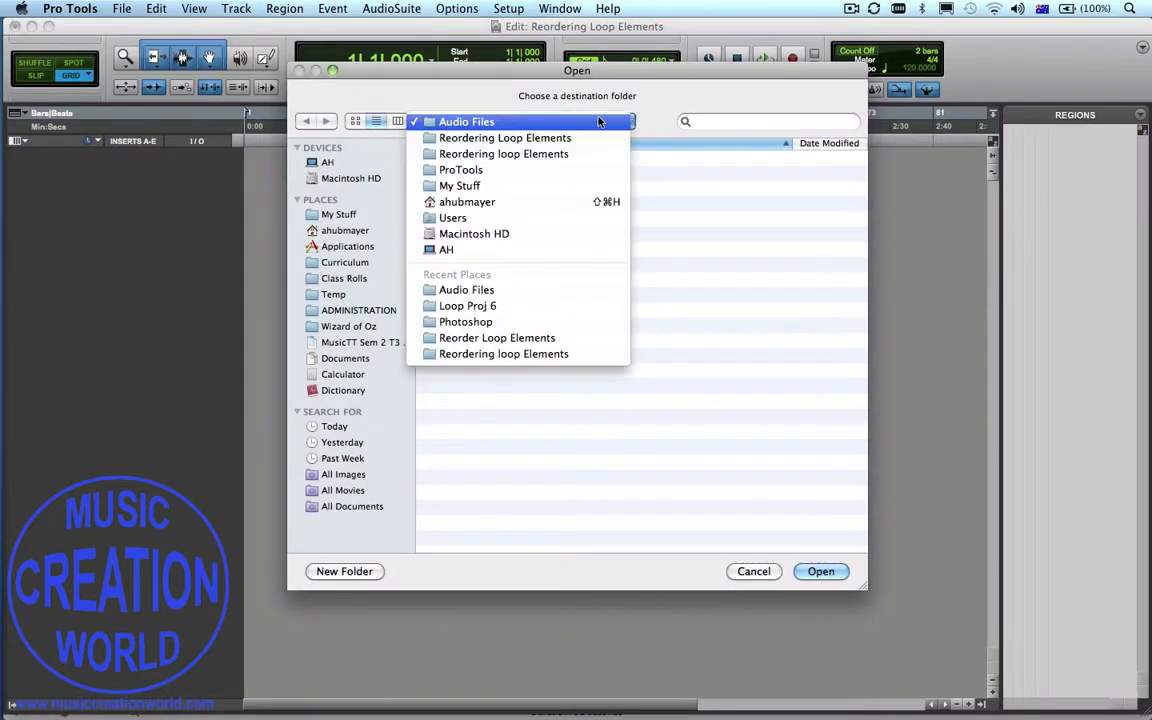
pyautogui.click(557, 126)
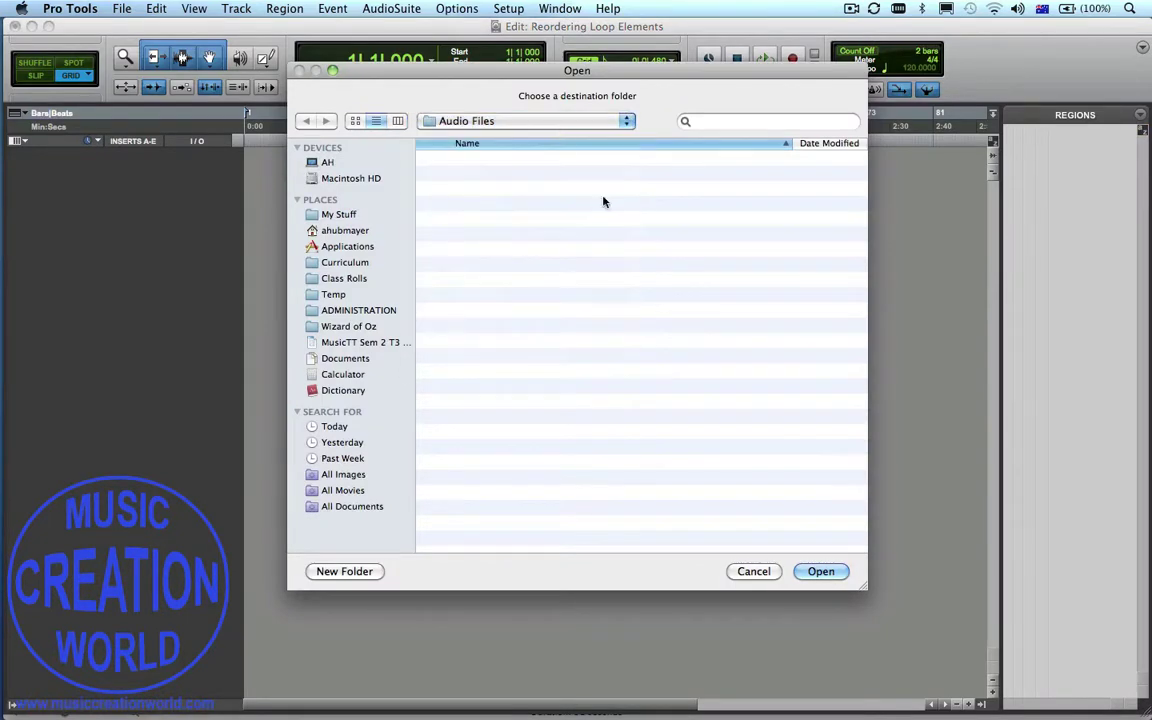
pyautogui.click(820, 571)
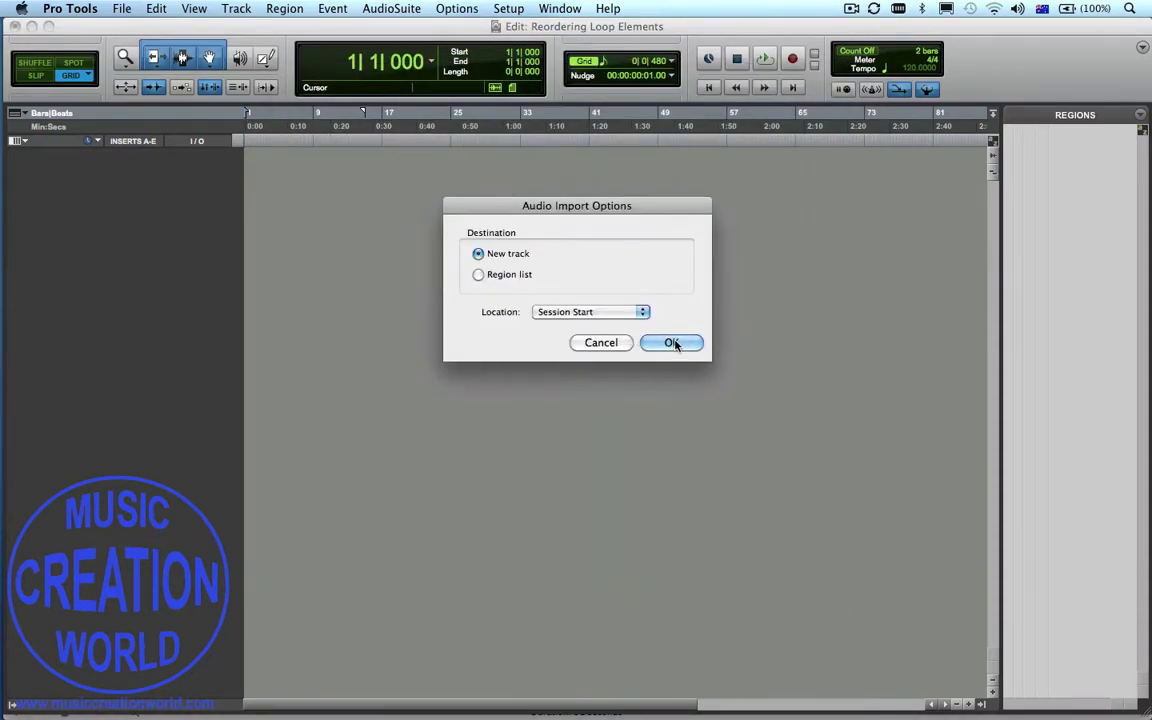
pyautogui.click(672, 343)
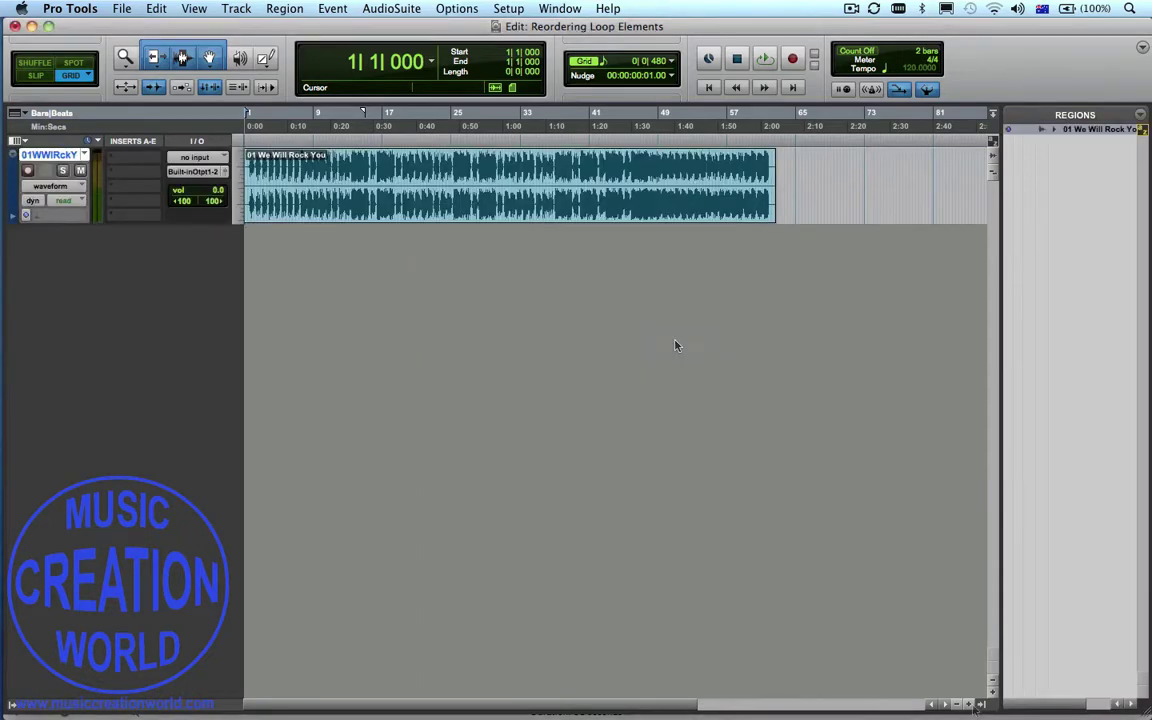
# Zoom in on the song's opening and switch to Slip mode with Tab to Transients and linked edit selection.
pyautogui.press('super+bracketright')
pyautogui.press('super+bracketright')
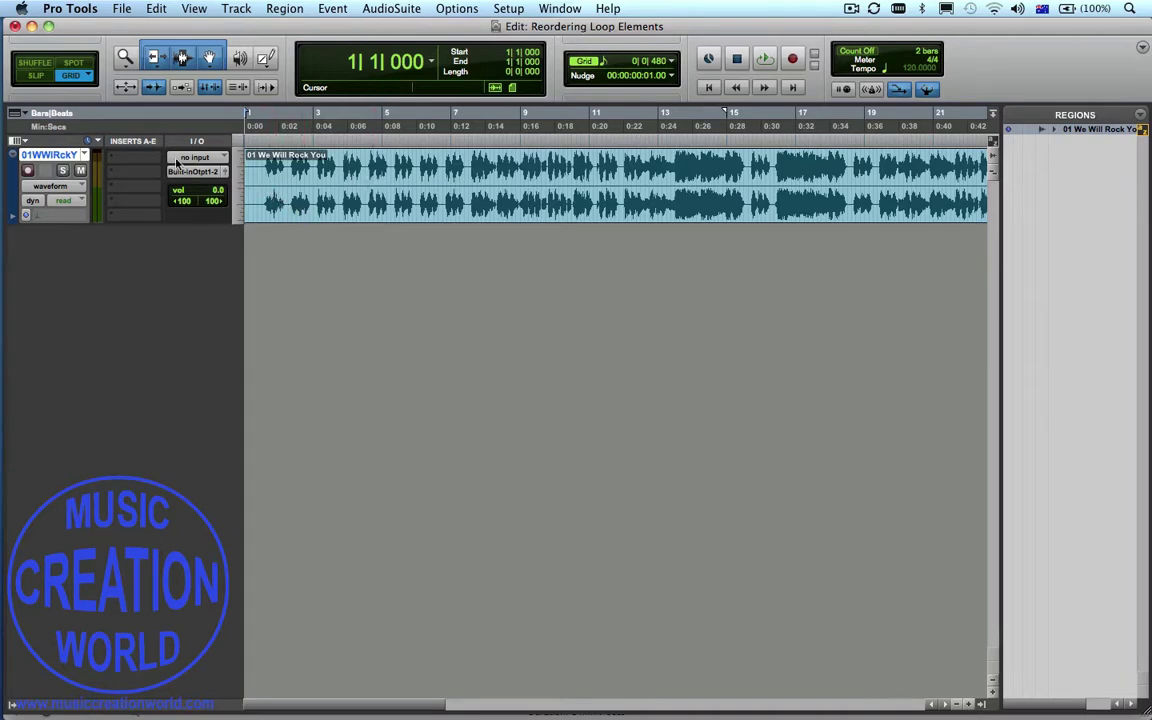
pyautogui.click(40, 77)
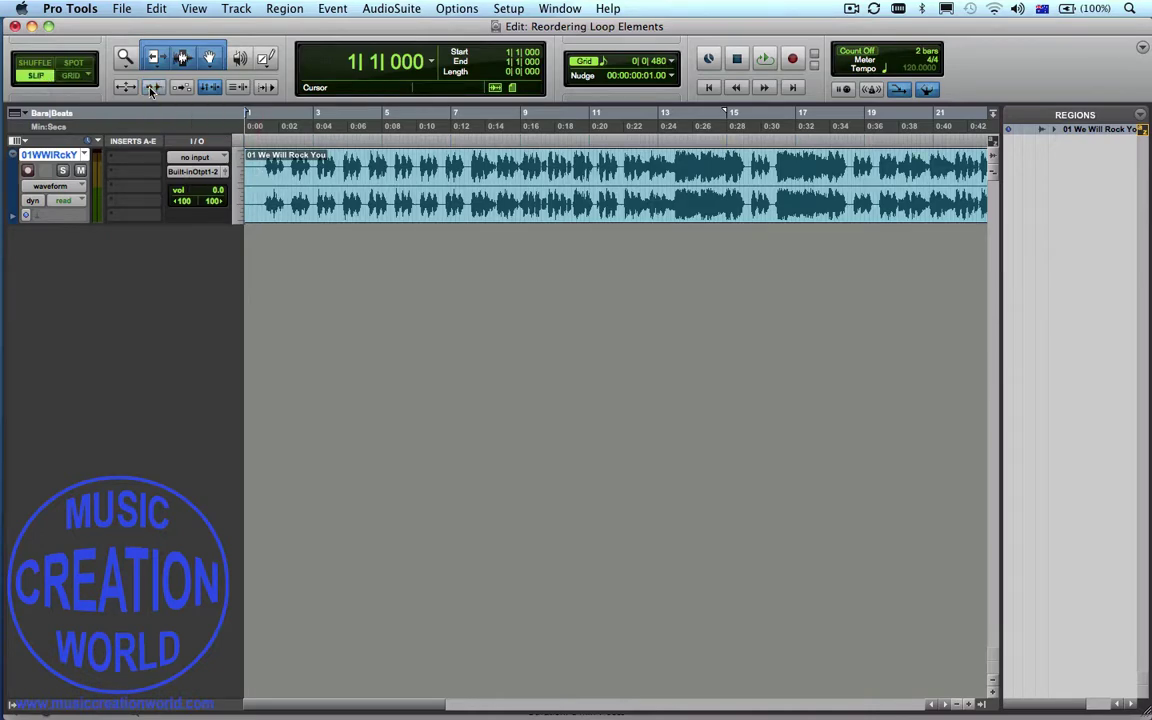
pyautogui.click(152, 88)
pyautogui.click(210, 88)
pyautogui.click(210, 88)
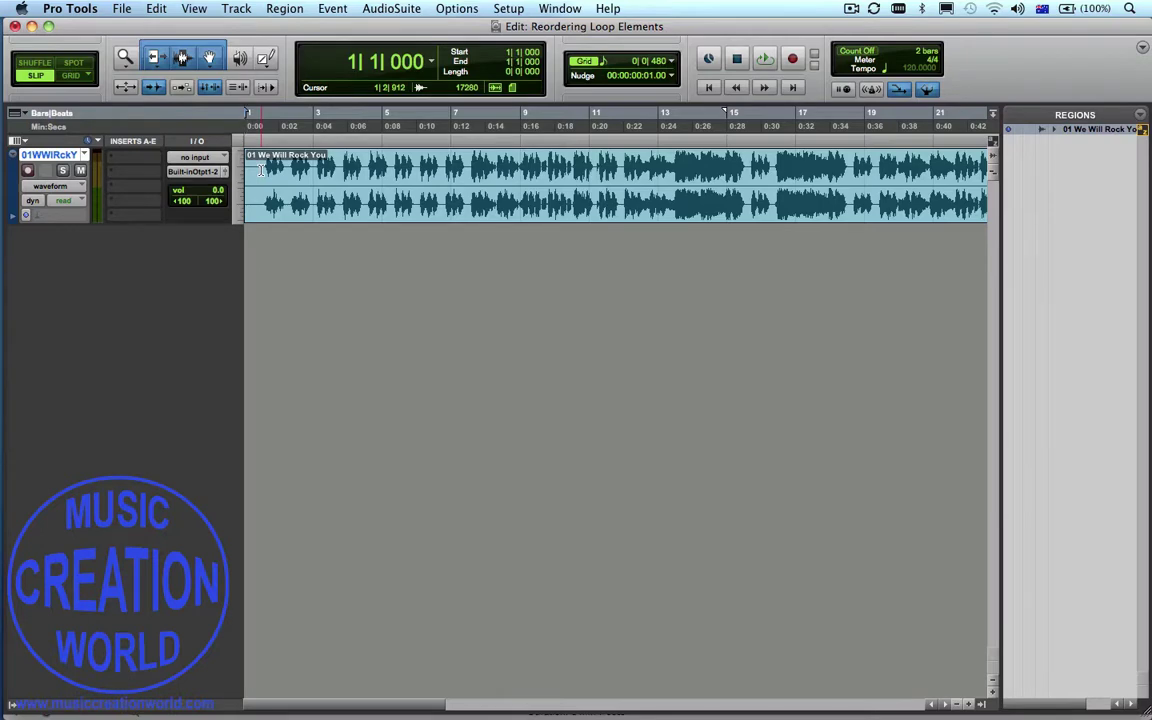
# Audition the song from edit points at 1|2|912 and 2|1|707, then set the cursor at bar 3's transient.
pyautogui.click(261, 170)
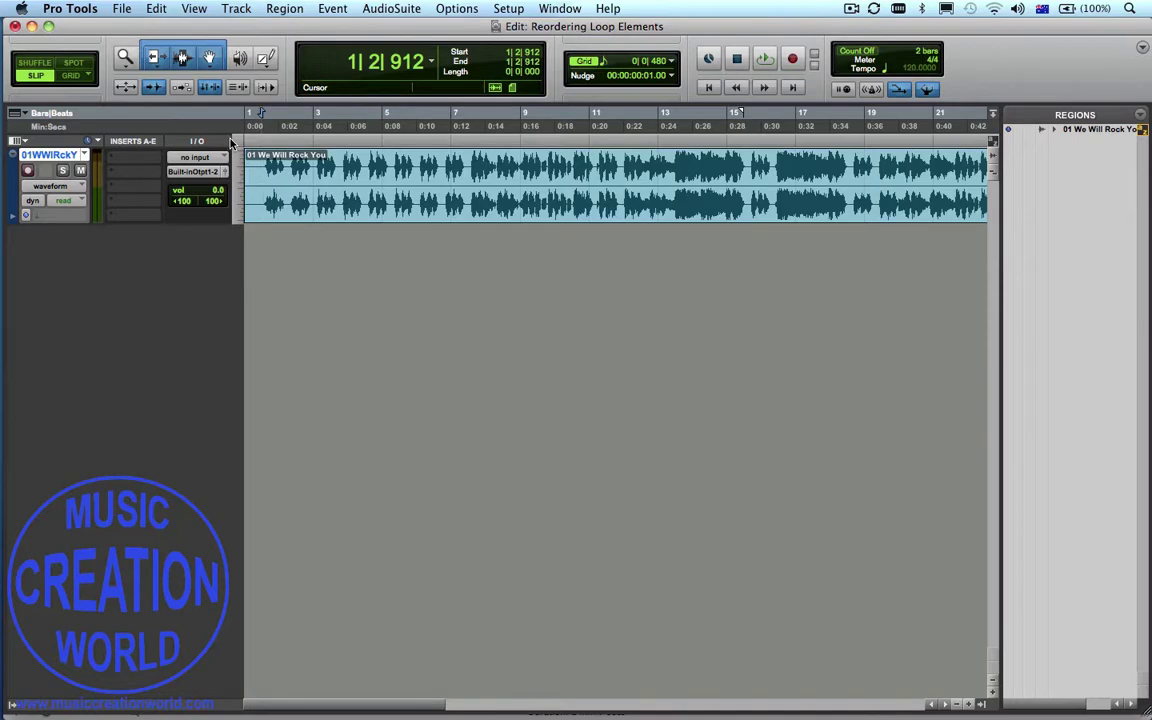
pyautogui.press('Tab')
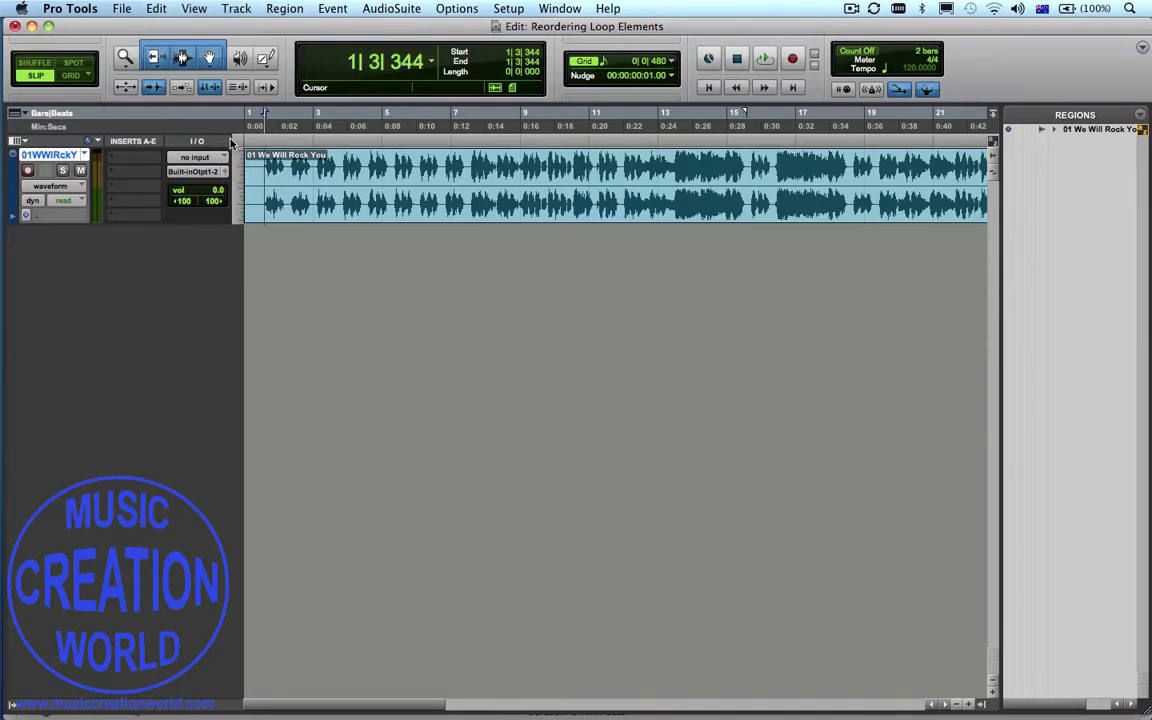
pyautogui.press('space')
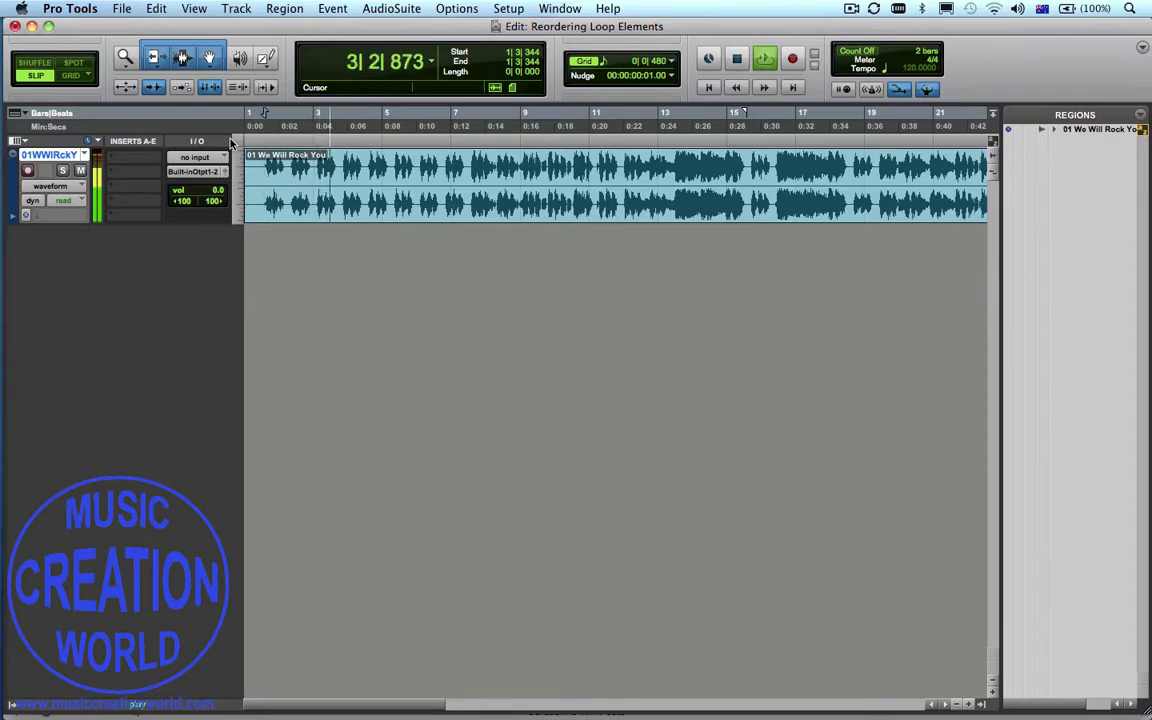
pyautogui.press('space')
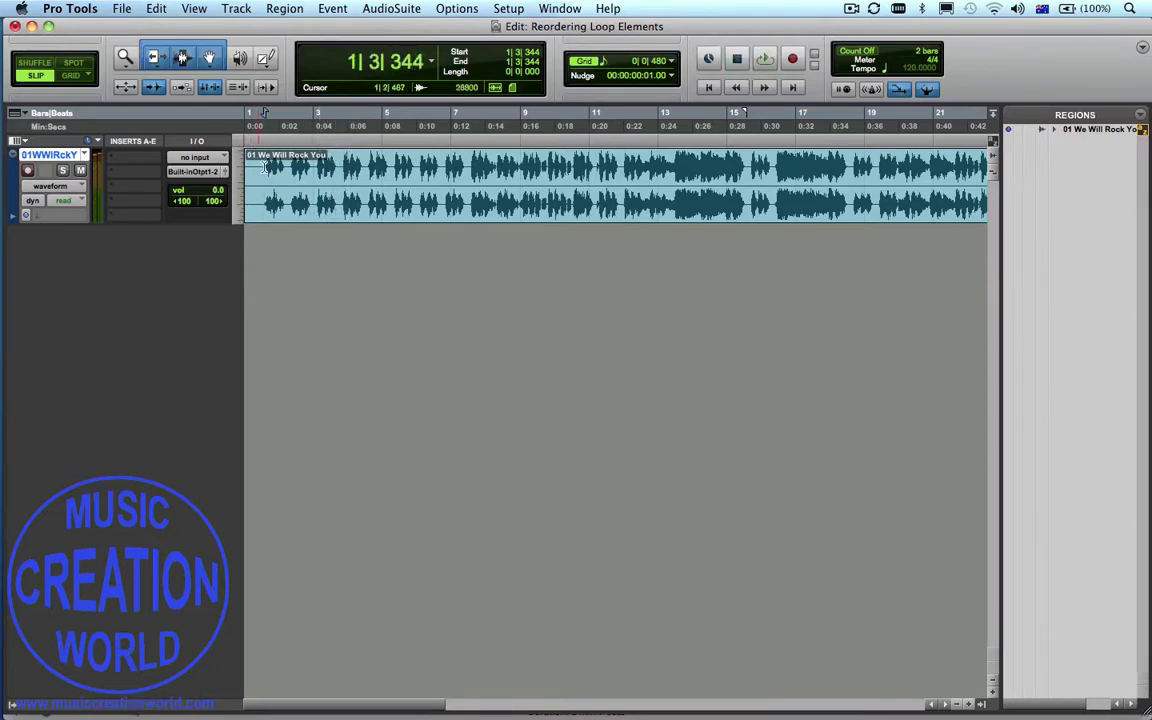
pyautogui.click(286, 173)
pyautogui.press('space')
pyautogui.press('space')
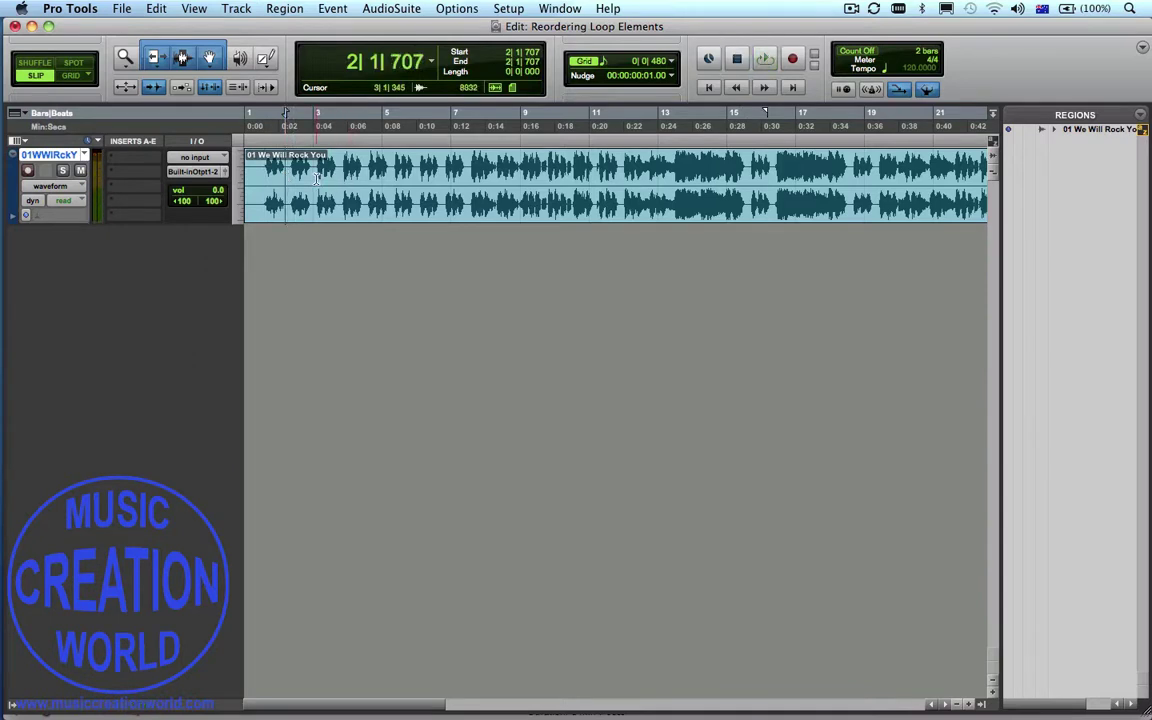
pyautogui.click(317, 178)
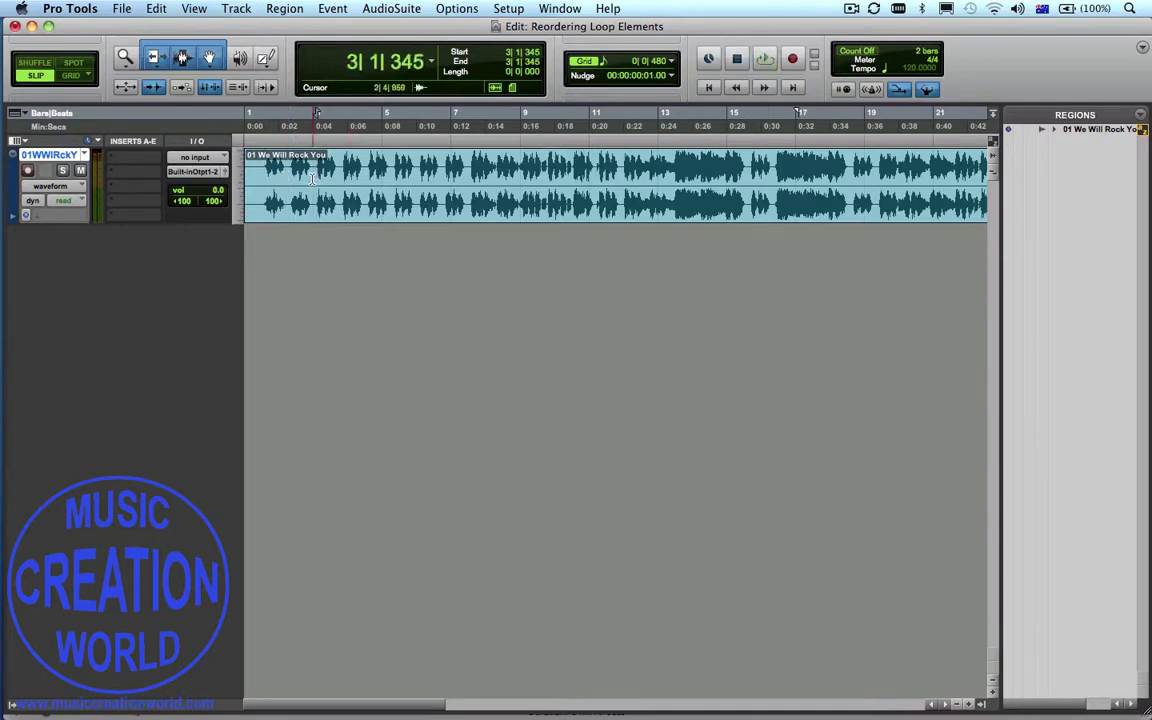
pyautogui.click(313, 178)
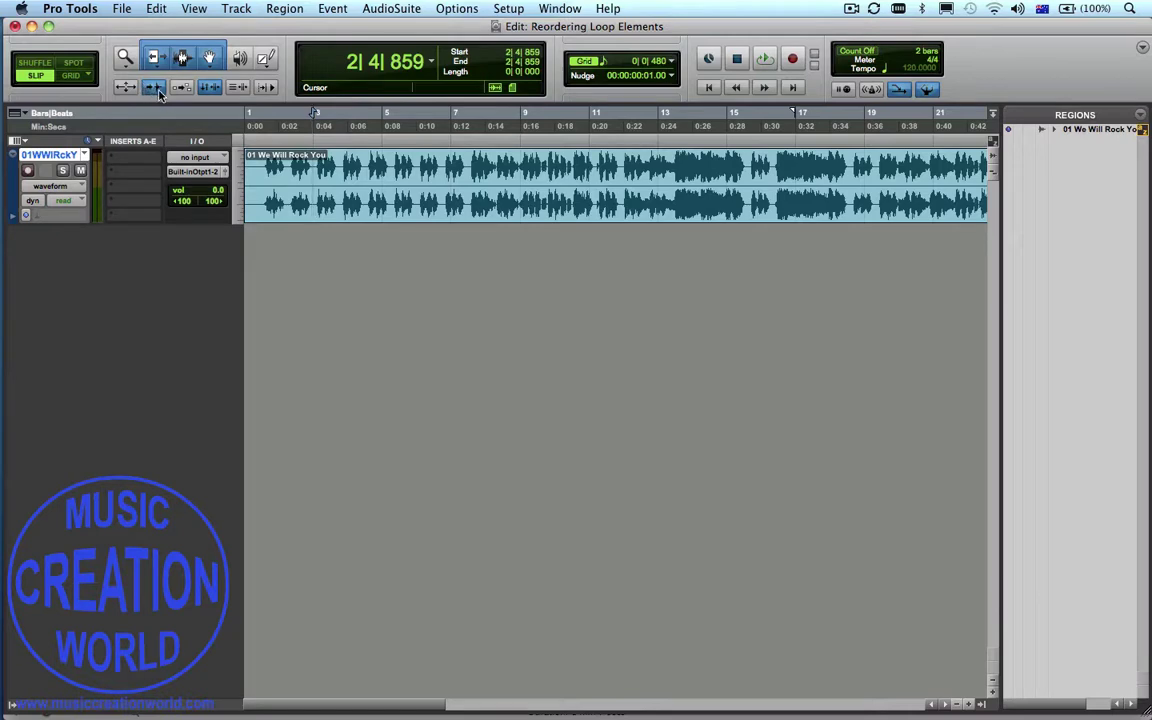
pyautogui.press('Tab')
# Separate the region at 3|1|497 and again at 4|3|461.
pyautogui.click(155, 88)
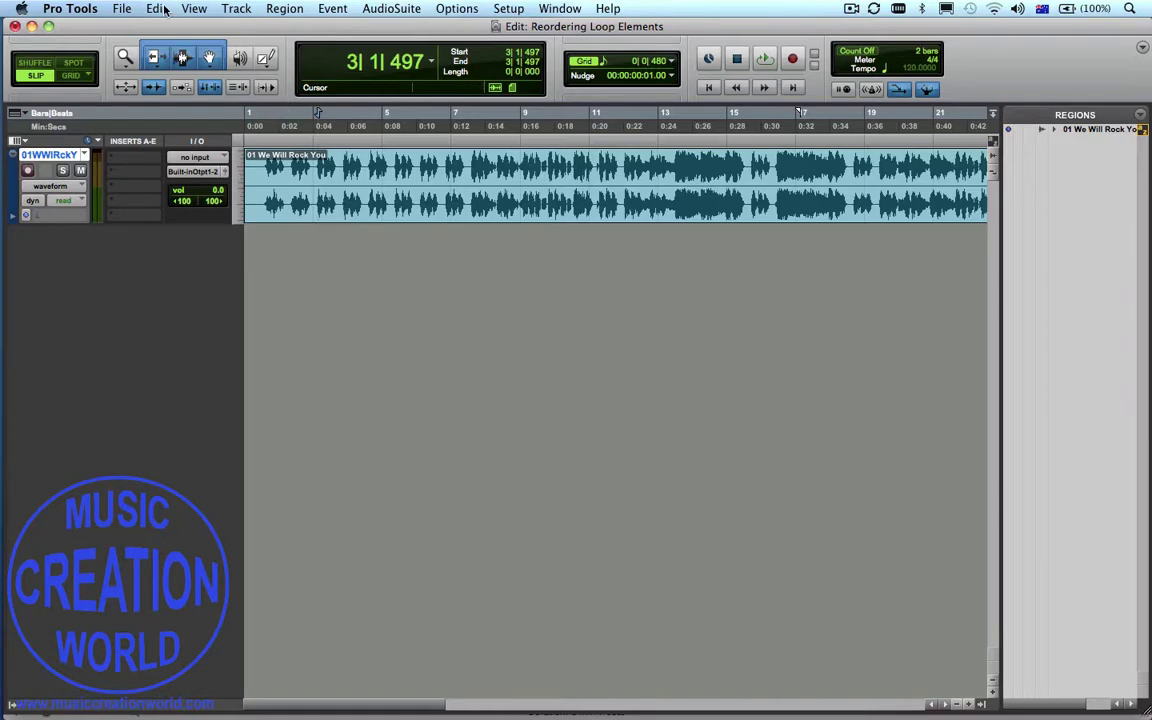
pyautogui.click(156, 8)
pyautogui.moveTo(231, 373)
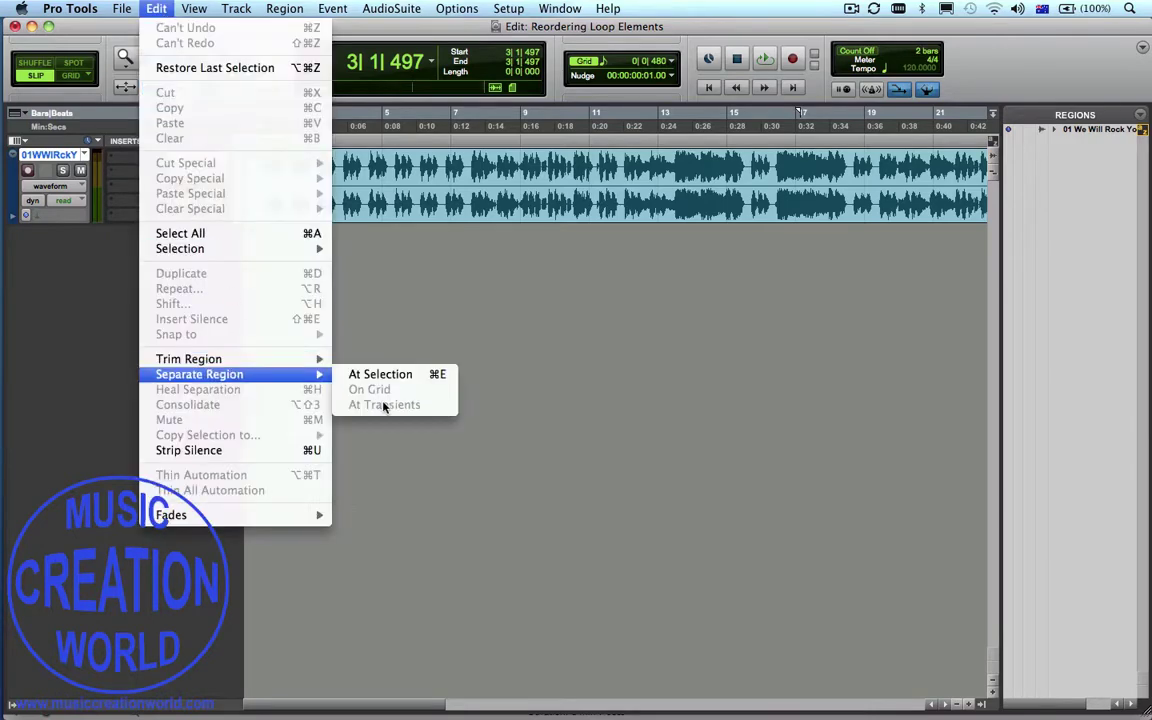
pyautogui.click(447, 380)
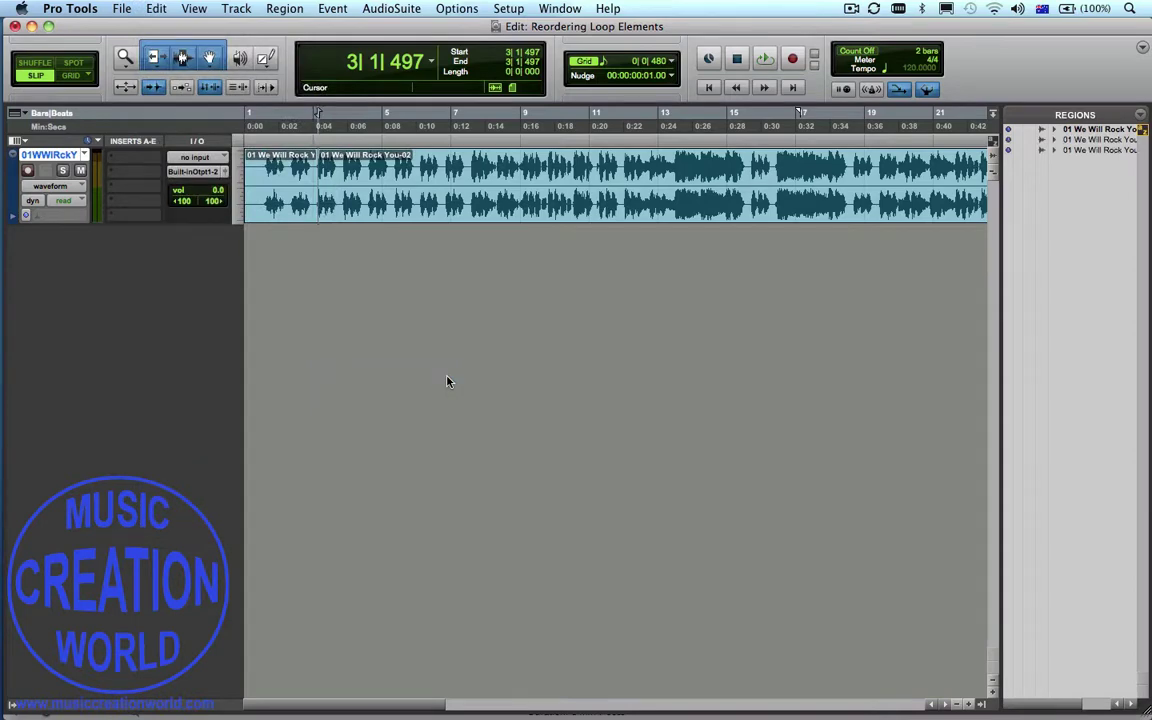
pyautogui.press('space')
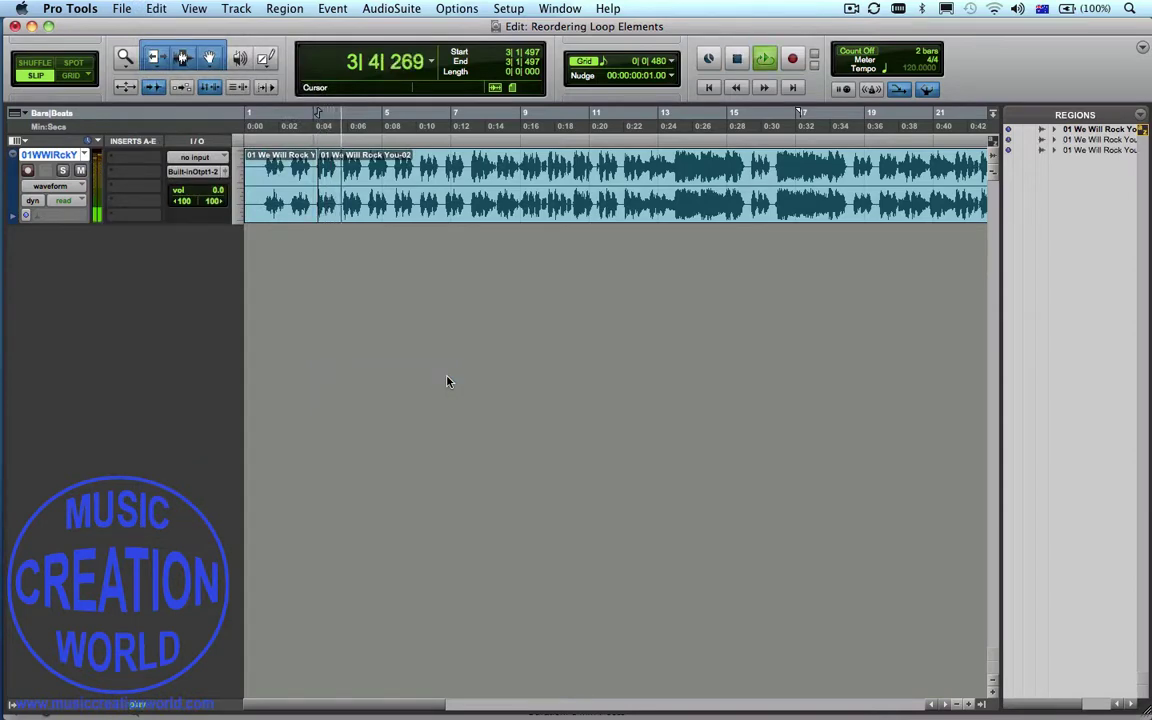
pyautogui.press('space')
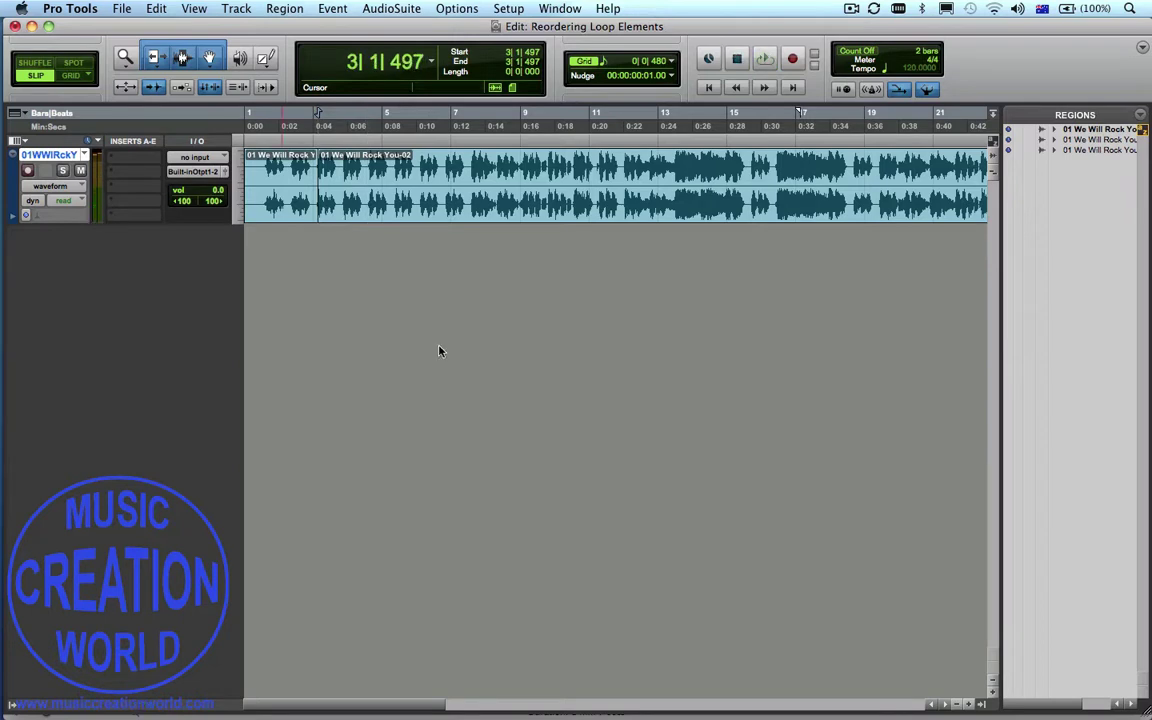
pyautogui.click(365, 170)
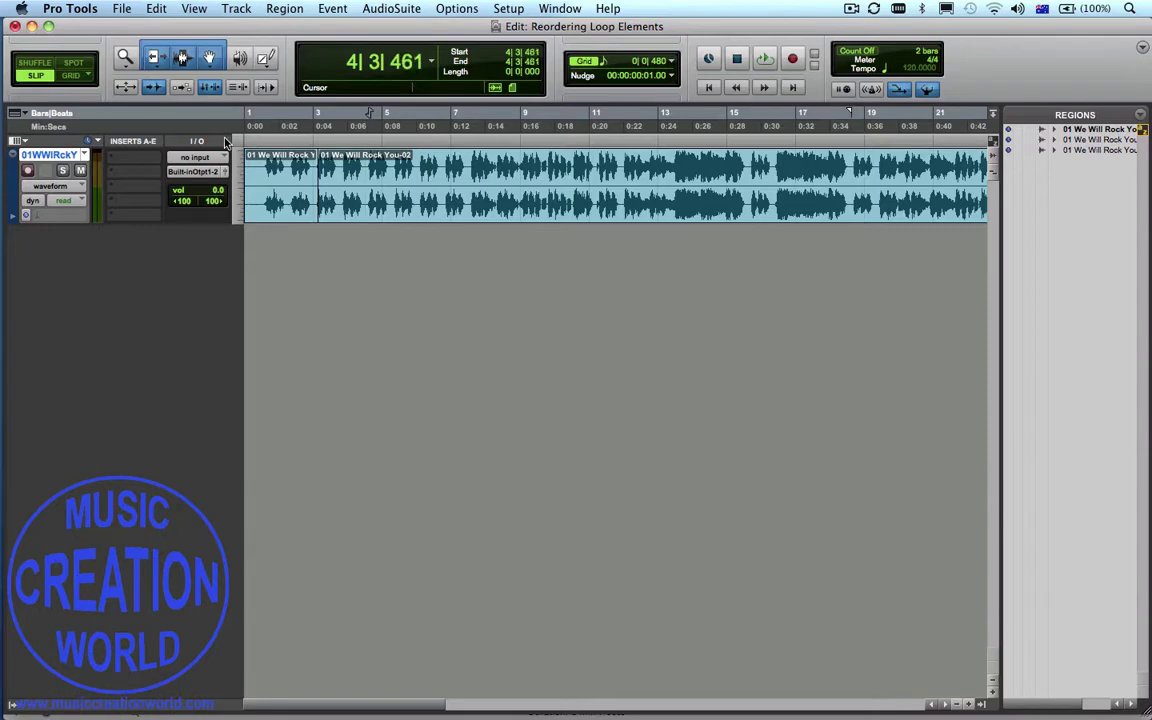
pyautogui.press('super+e')
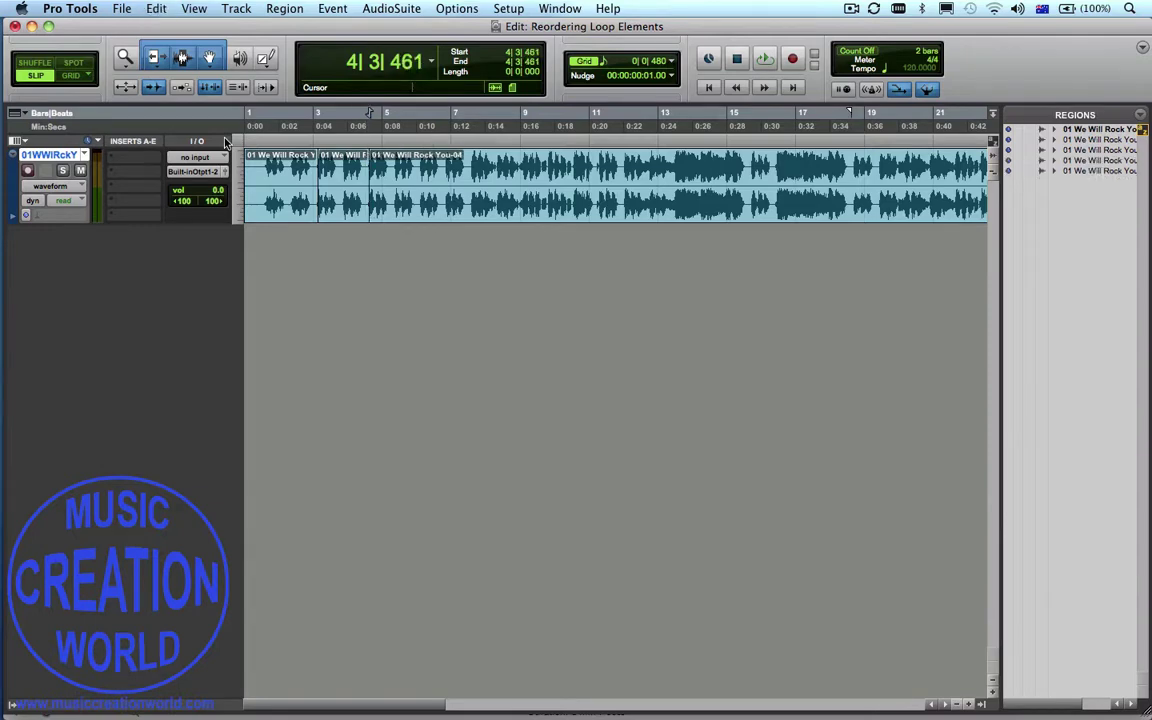
pyautogui.click(342, 200)
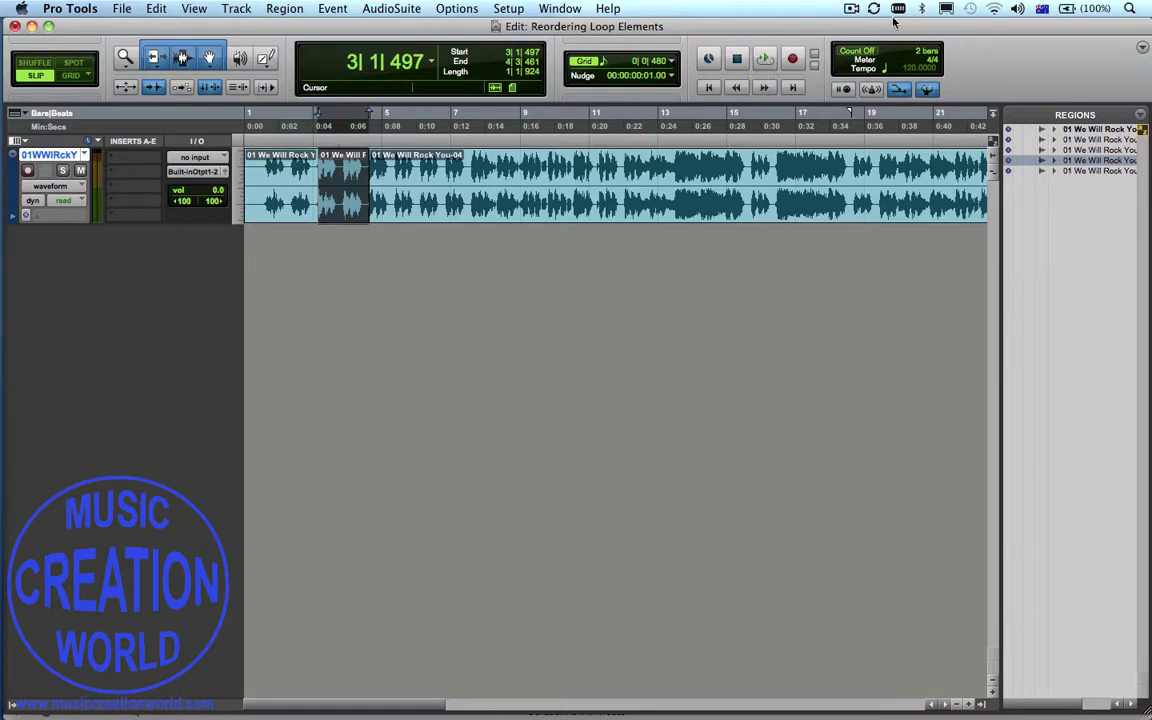
pyautogui.click(771, 58)
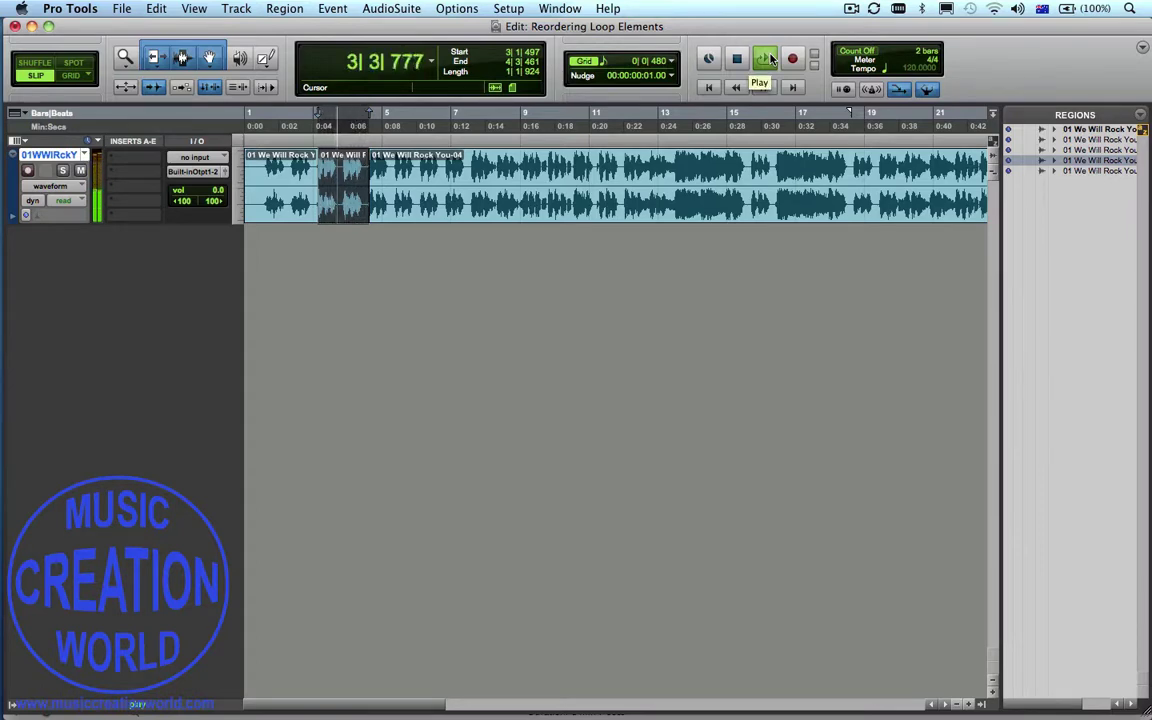
pyautogui.click(740, 58)
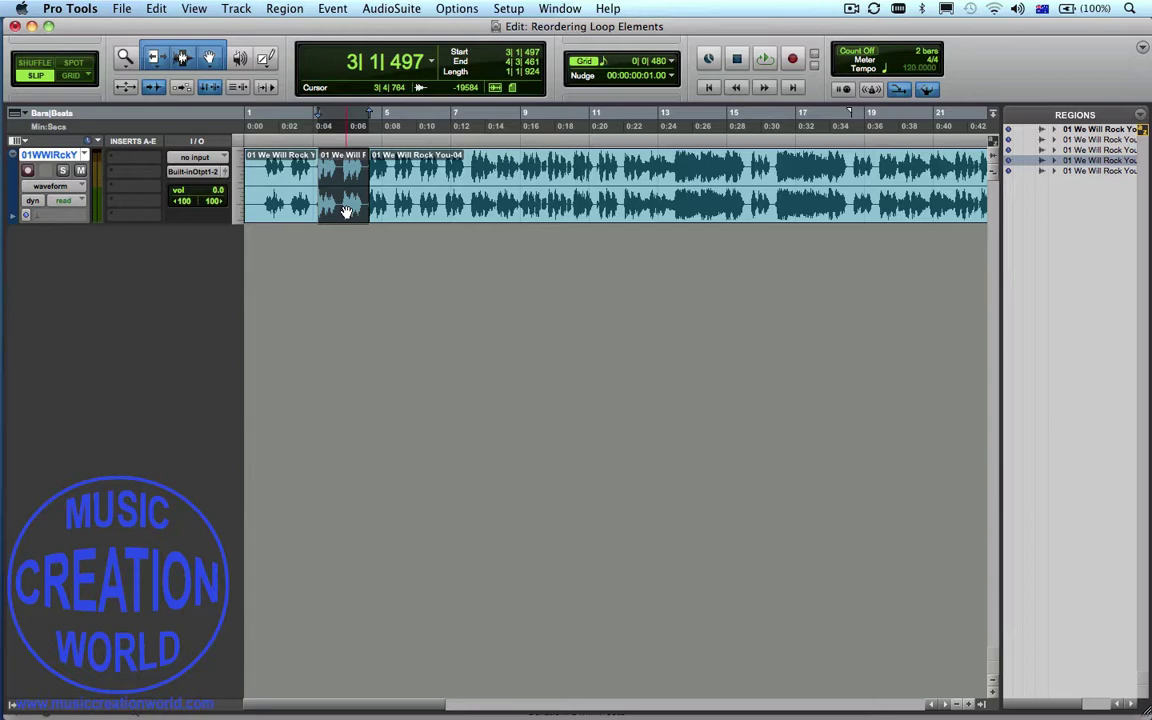
# Set up Bounce to Disk as a 16-bit, 44.1 kHz interleaved WAV.
pyautogui.click(119, 9)
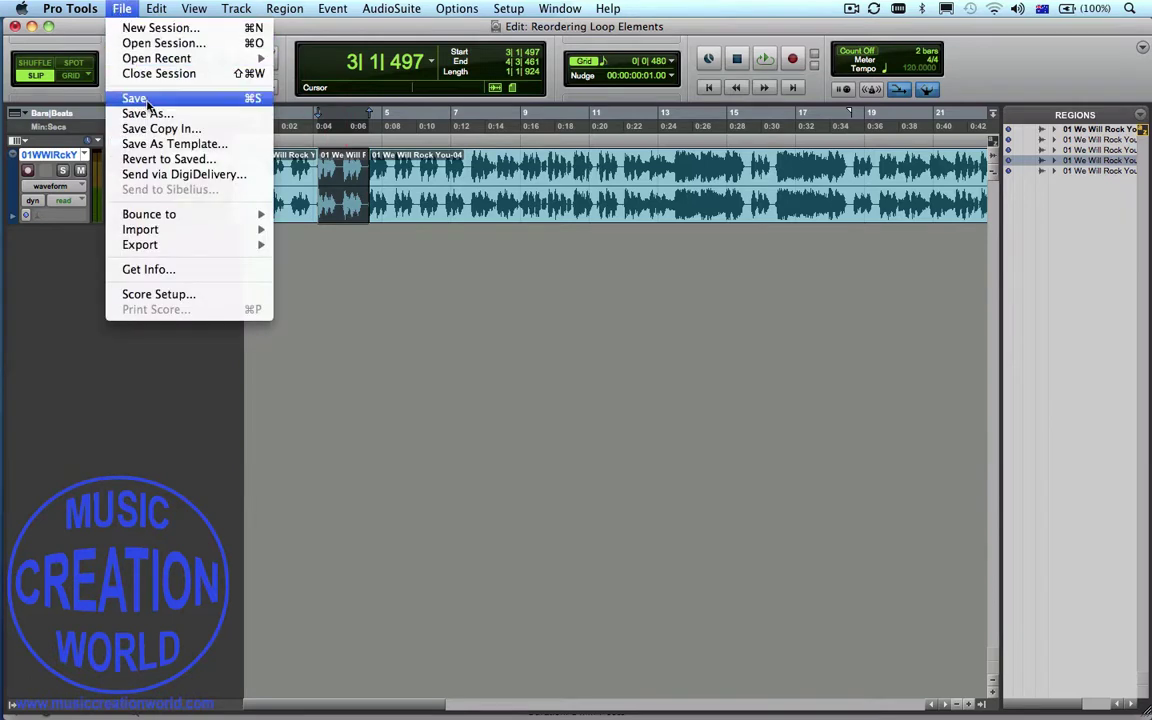
pyautogui.moveTo(170, 215)
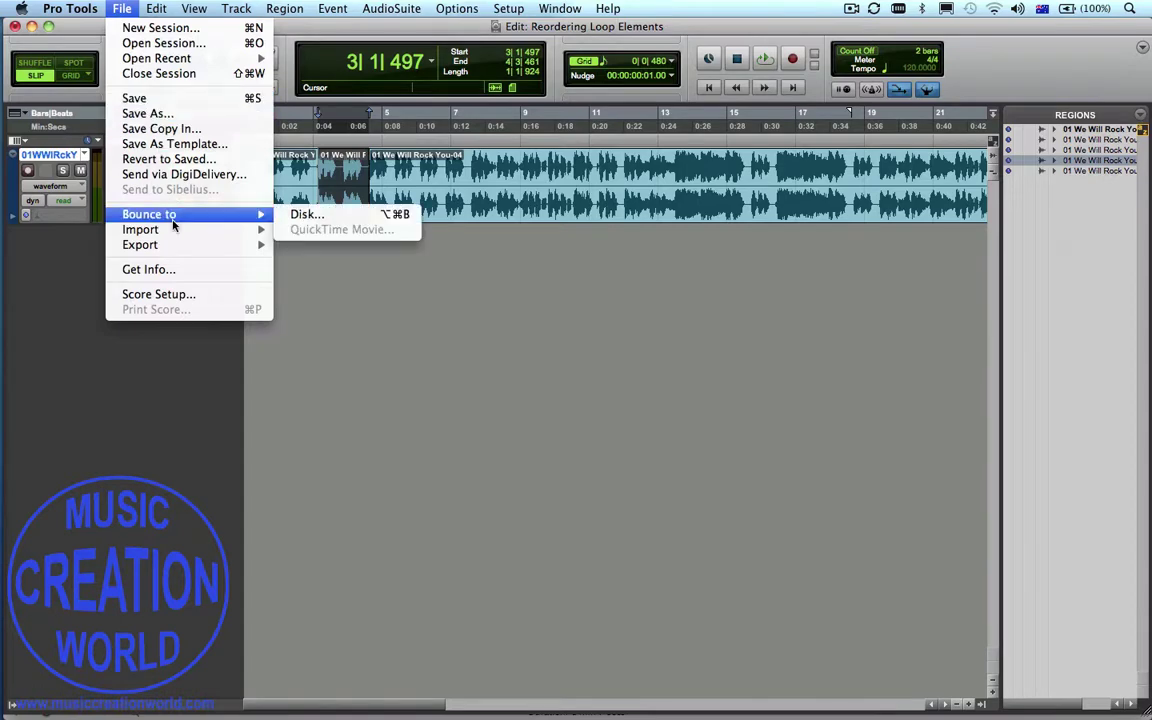
pyautogui.click(303, 215)
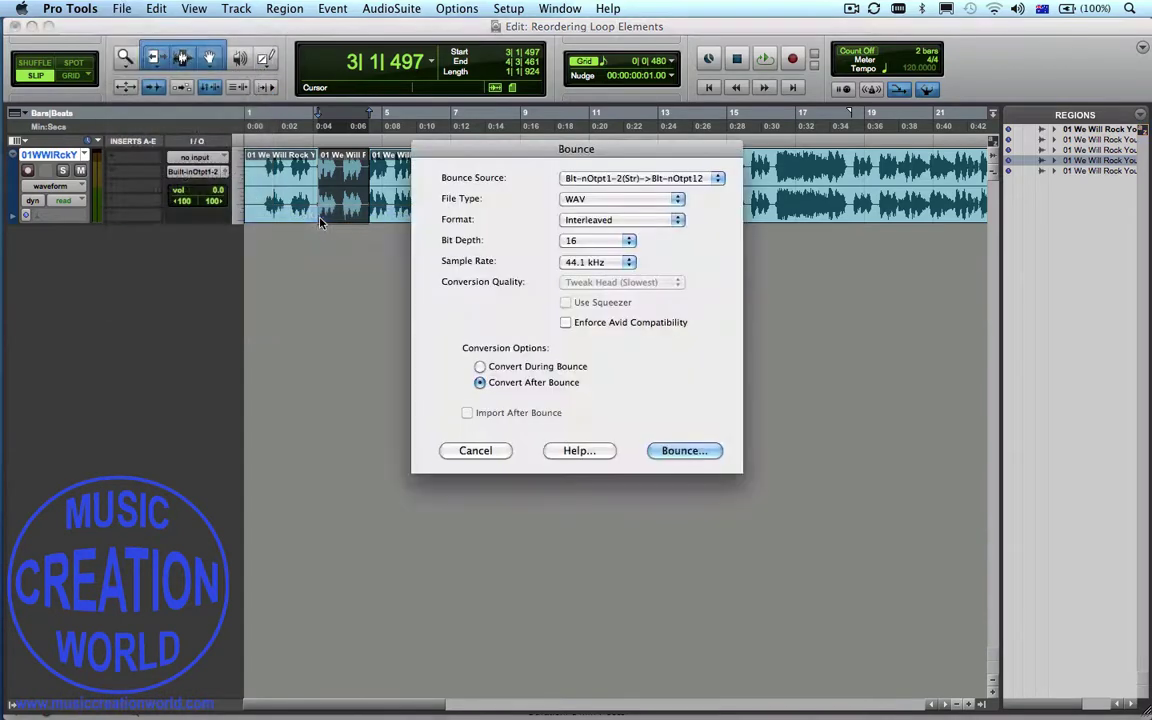
pyautogui.click(679, 200)
pyautogui.click(679, 199)
pyautogui.click(679, 219)
pyautogui.click(657, 220)
# Bounce the middle region to a file named 'Rock You drums1'.
pyautogui.click(686, 451)
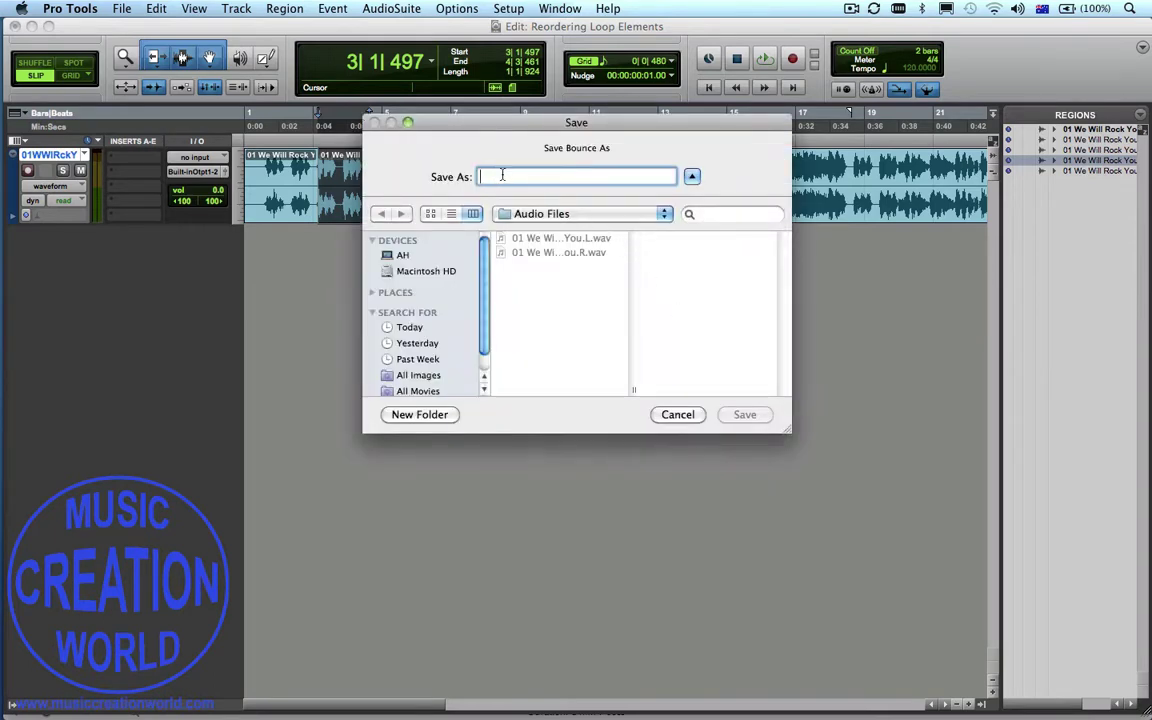
pyautogui.write('W')
pyautogui.press('BackSpace')
pyautogui.write('Rock You drums')
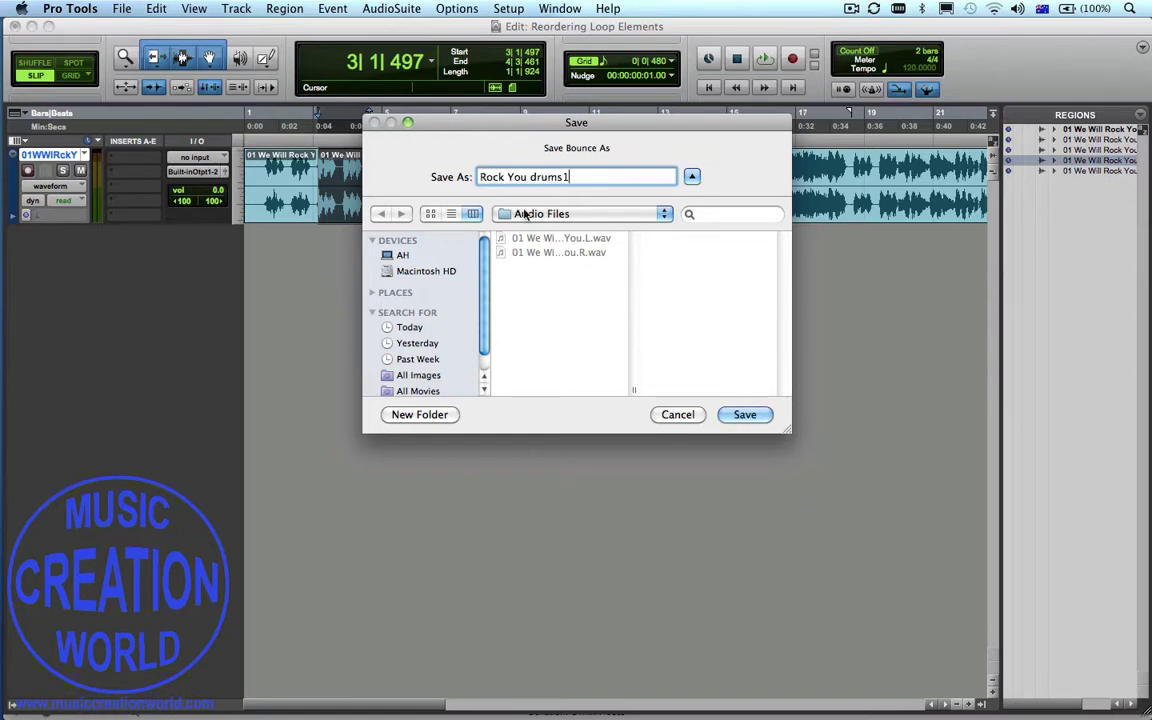
pyautogui.write('1')
pyautogui.click(745, 414)
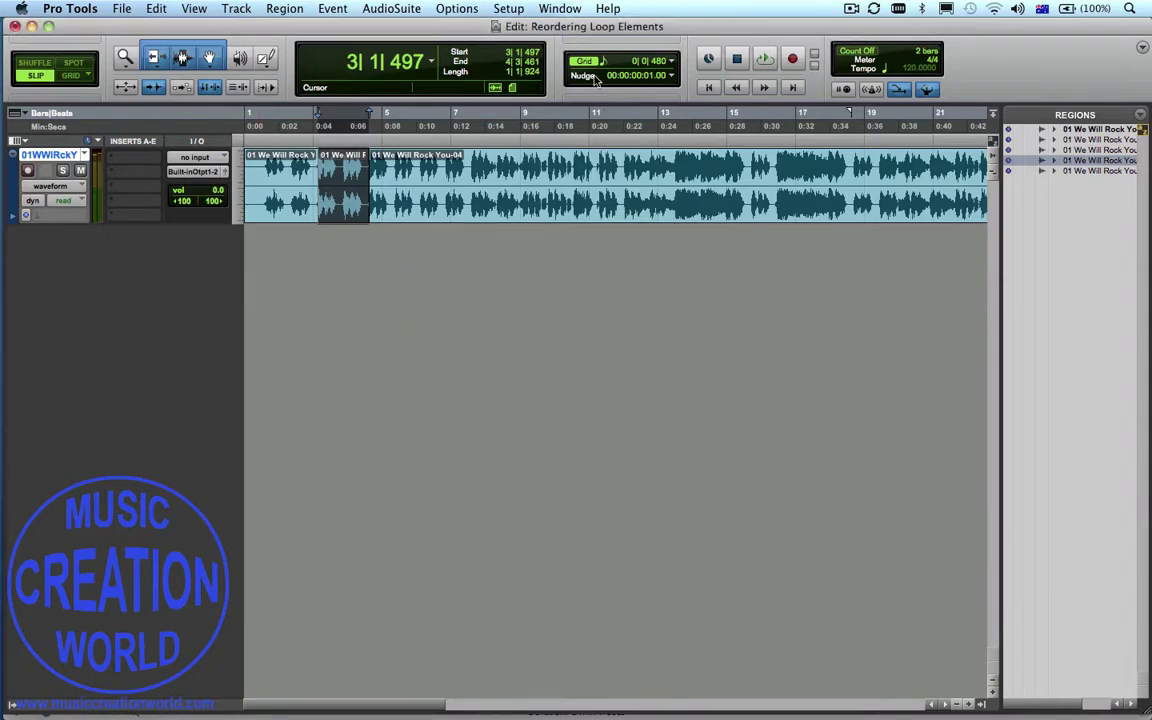
# Open the Project browser, preview Rock You drums1.wav, and move the browser aside.
pyautogui.click(557, 9)
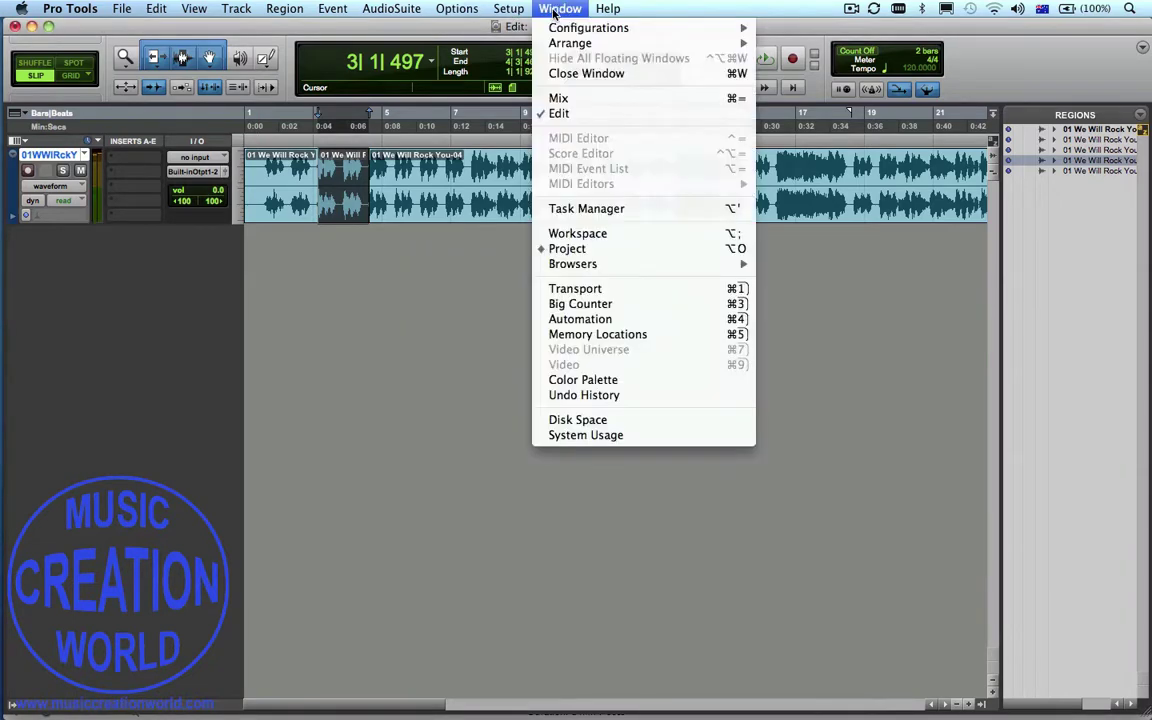
pyautogui.click(581, 258)
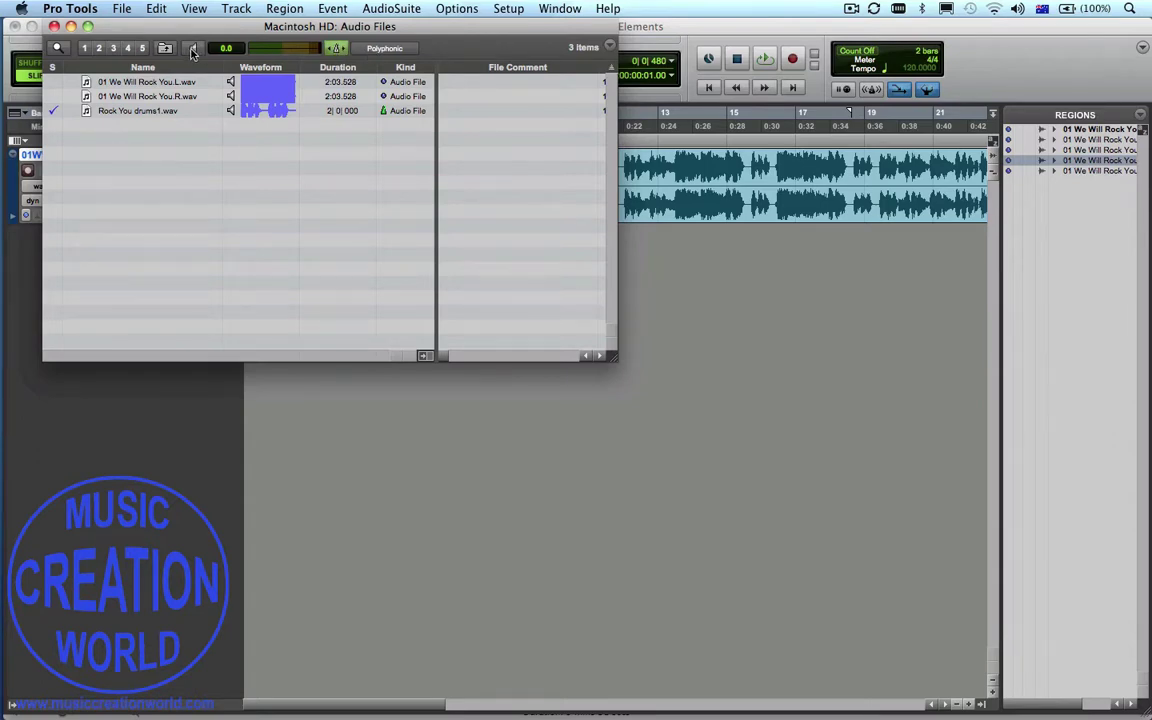
pyautogui.click(230, 111)
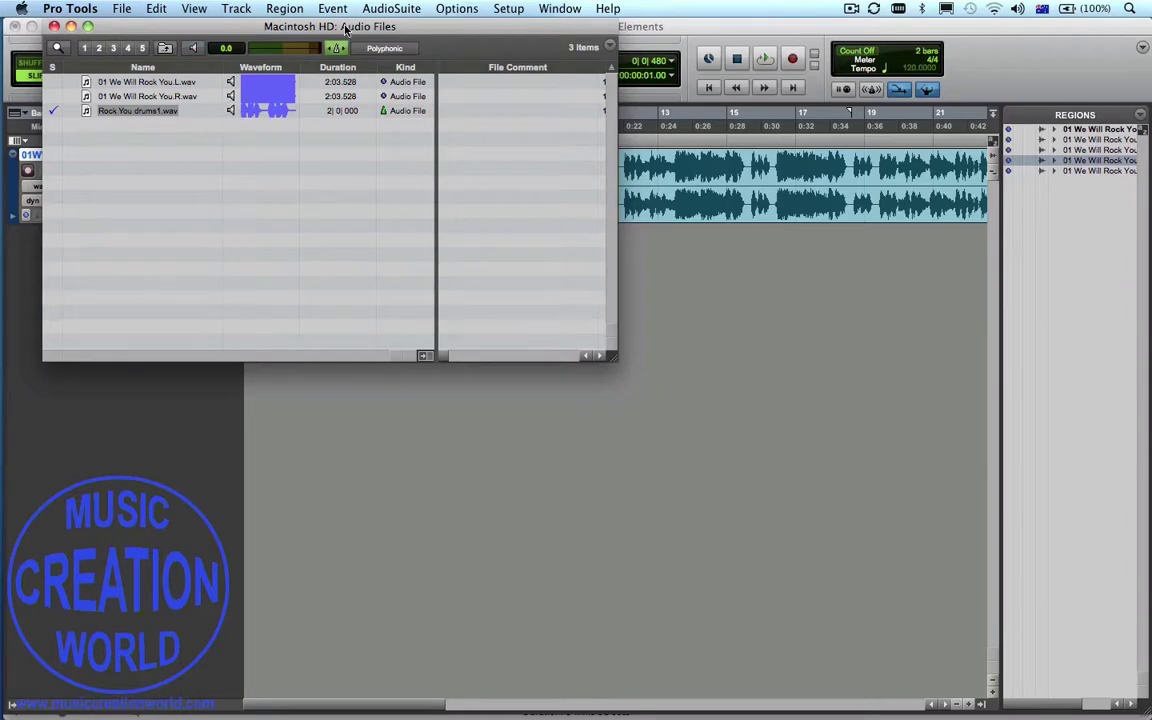
pyautogui.moveTo(345, 30); pyautogui.dragTo(396, 260)
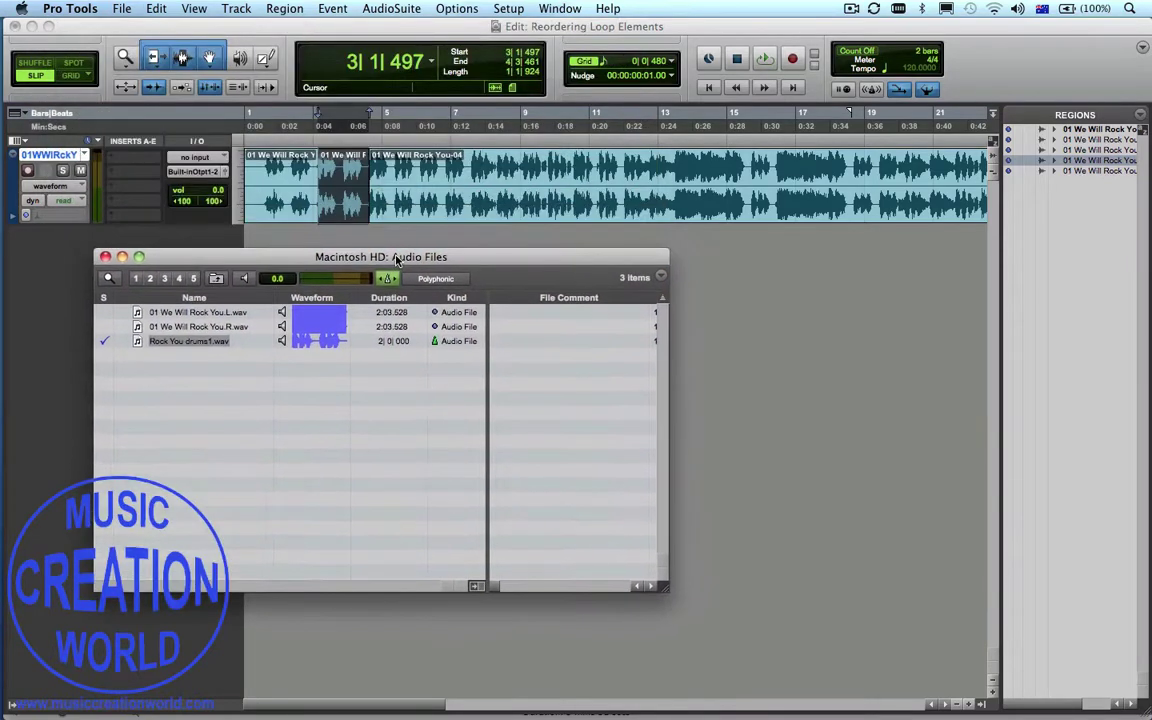
# Add the Tempo ruler and change the bar-1 tempo from 120 to 140 BPM.
pyautogui.click(24, 117)
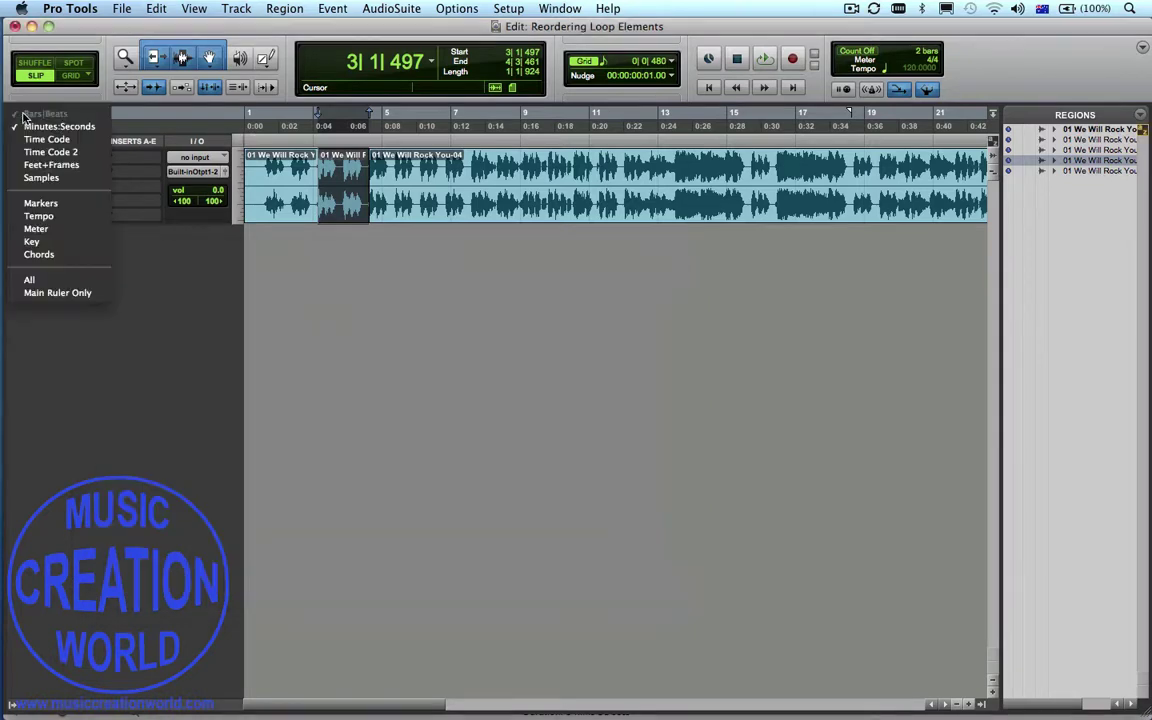
pyautogui.click(38, 215)
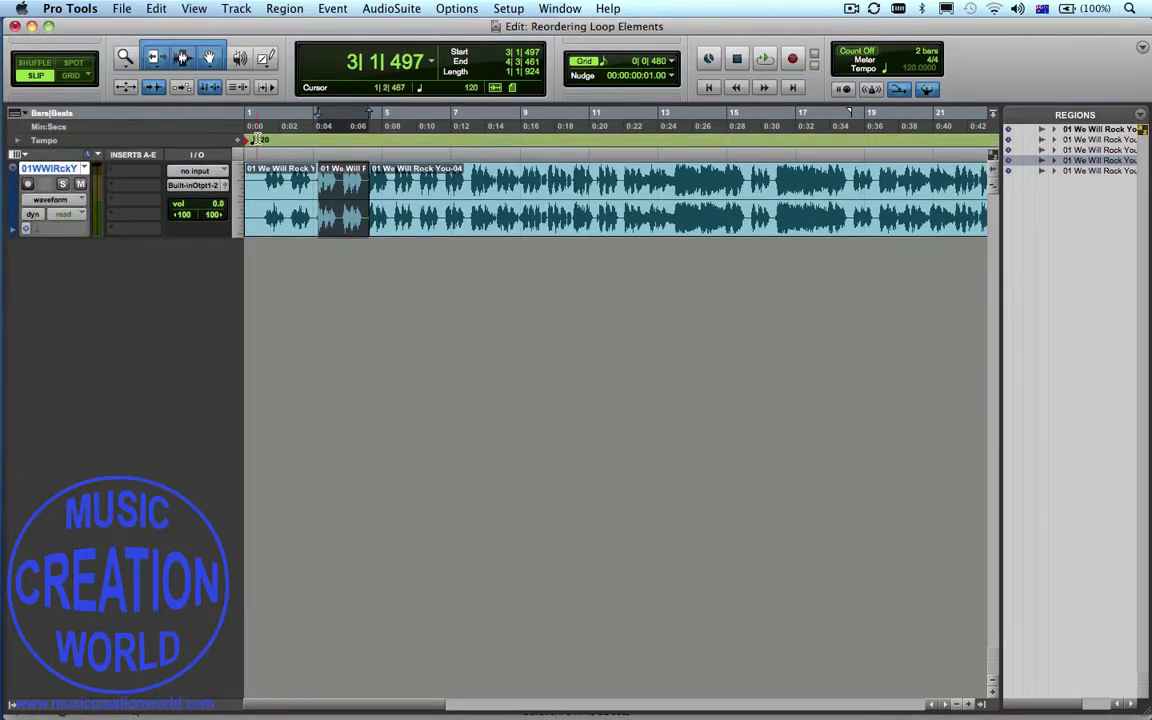
pyautogui.click(559, 10)
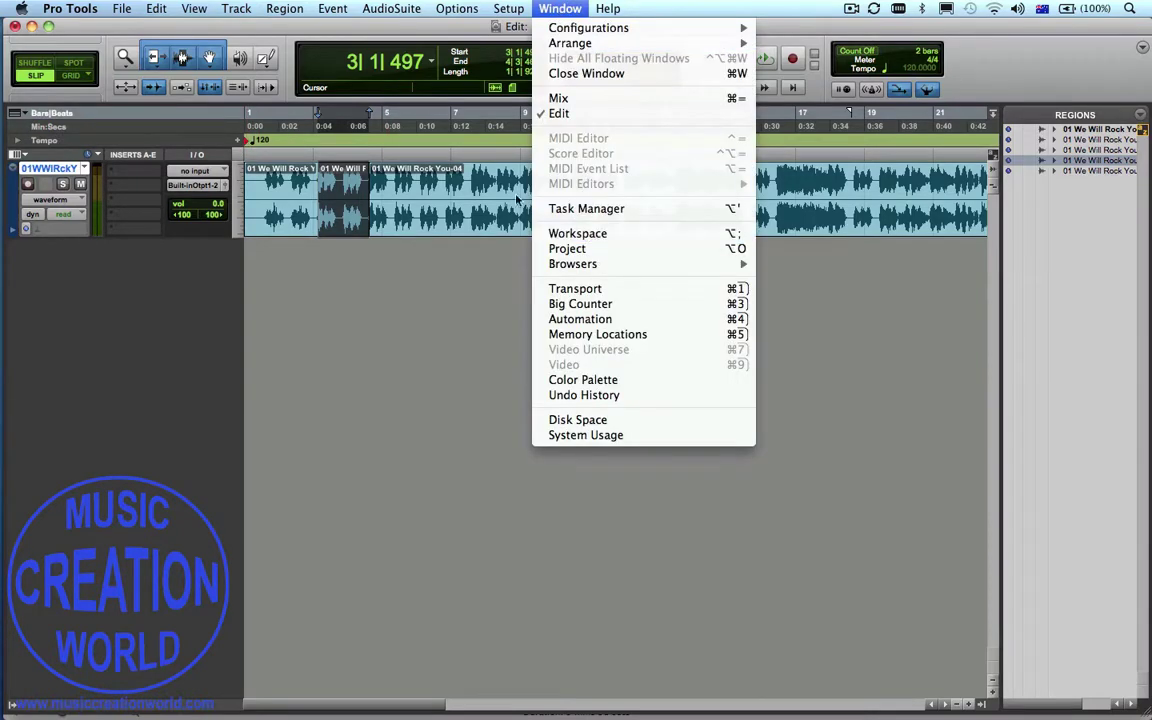
pyautogui.click(247, 141)
pyautogui.click(247, 141)
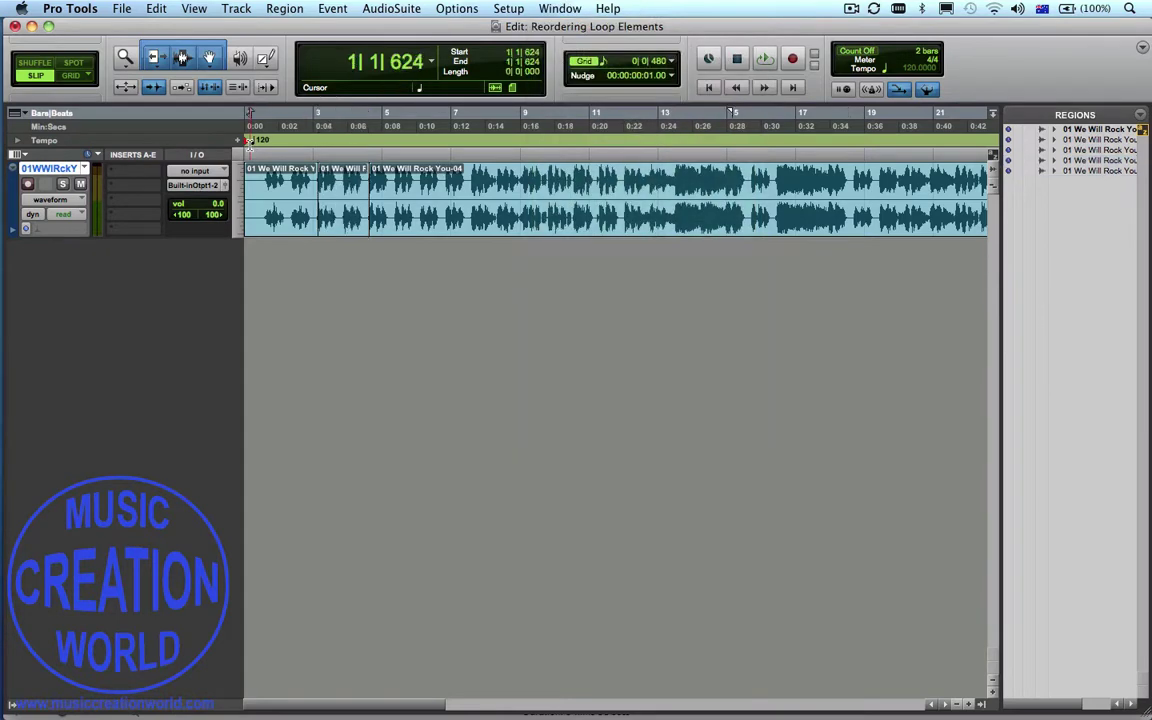
pyautogui.doubleClick(249, 141)
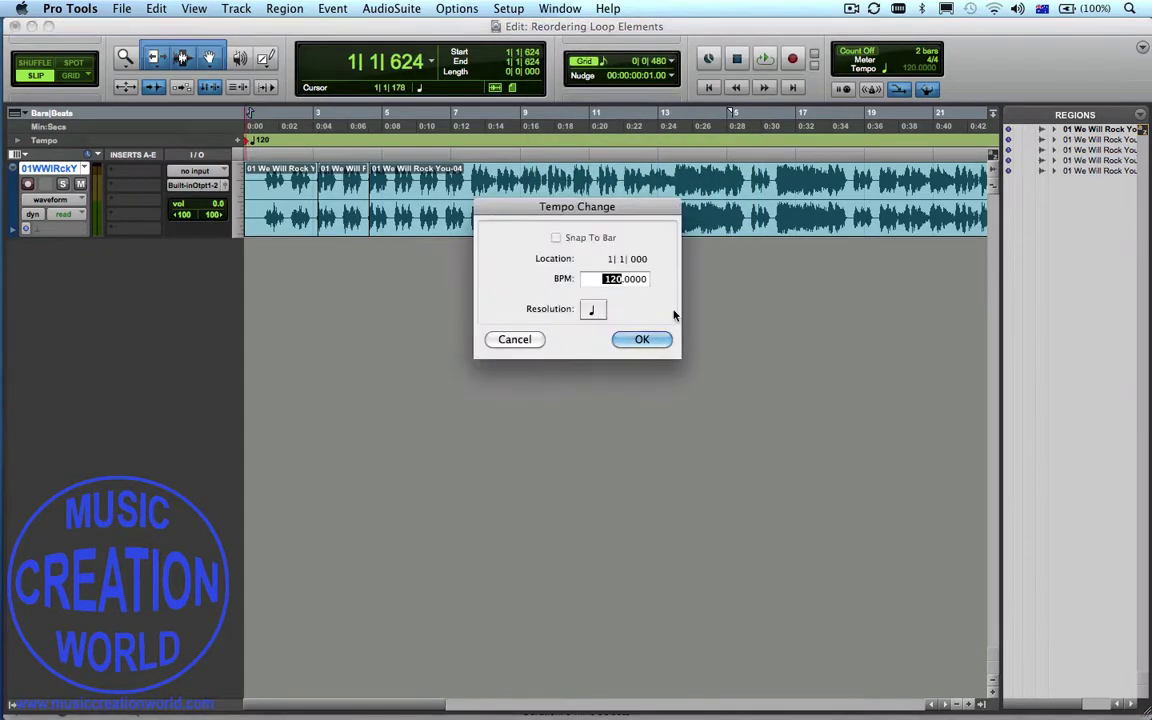
pyautogui.write('140')
pyautogui.click(653, 341)
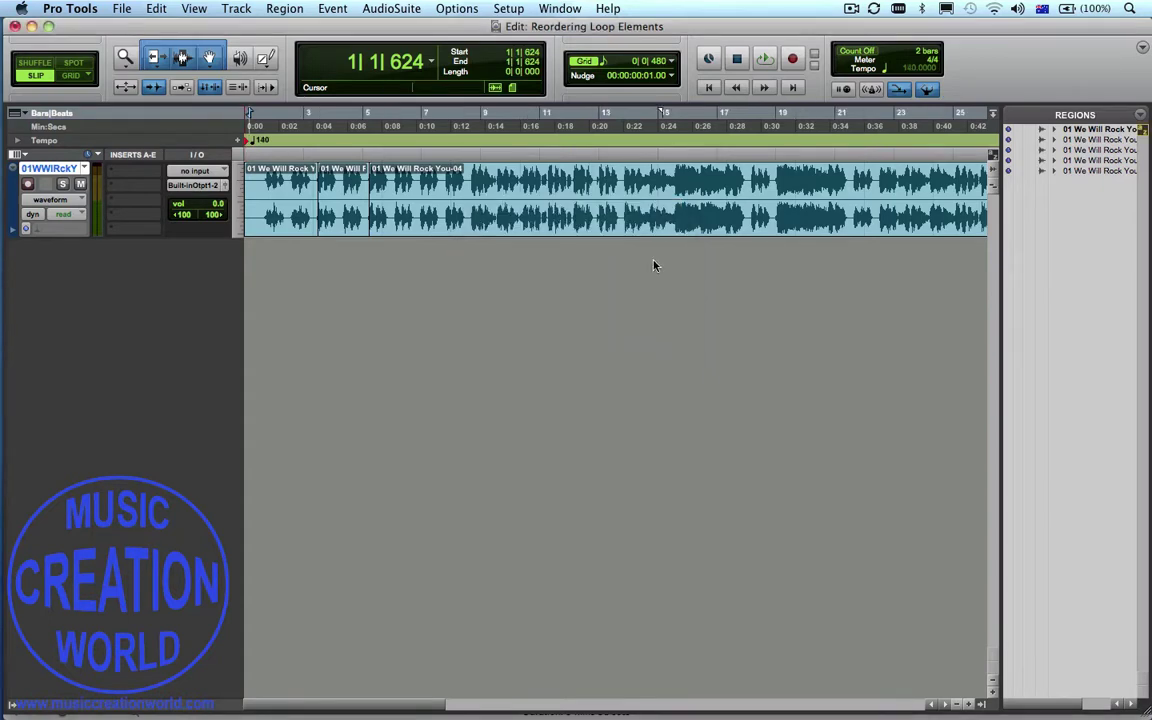
# Bring back the Audio Files browser and preview Rock You drums1.wav at 140 BPM.
pyautogui.click(562, 9)
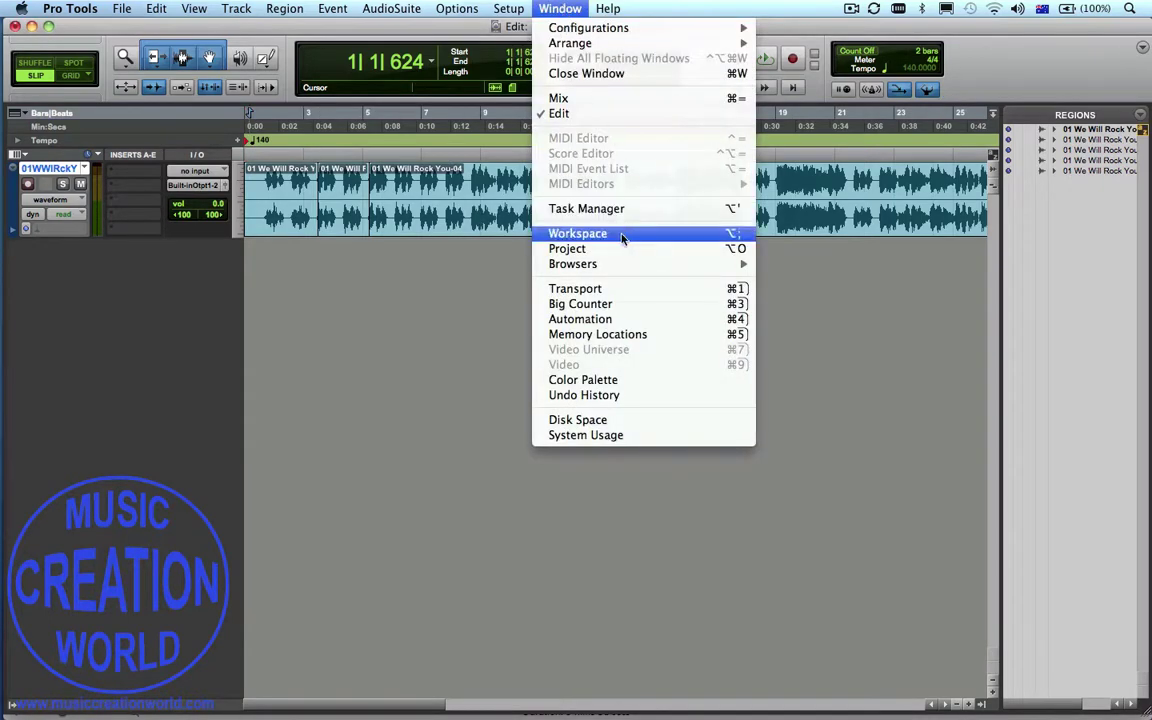
pyautogui.moveTo(632, 264)
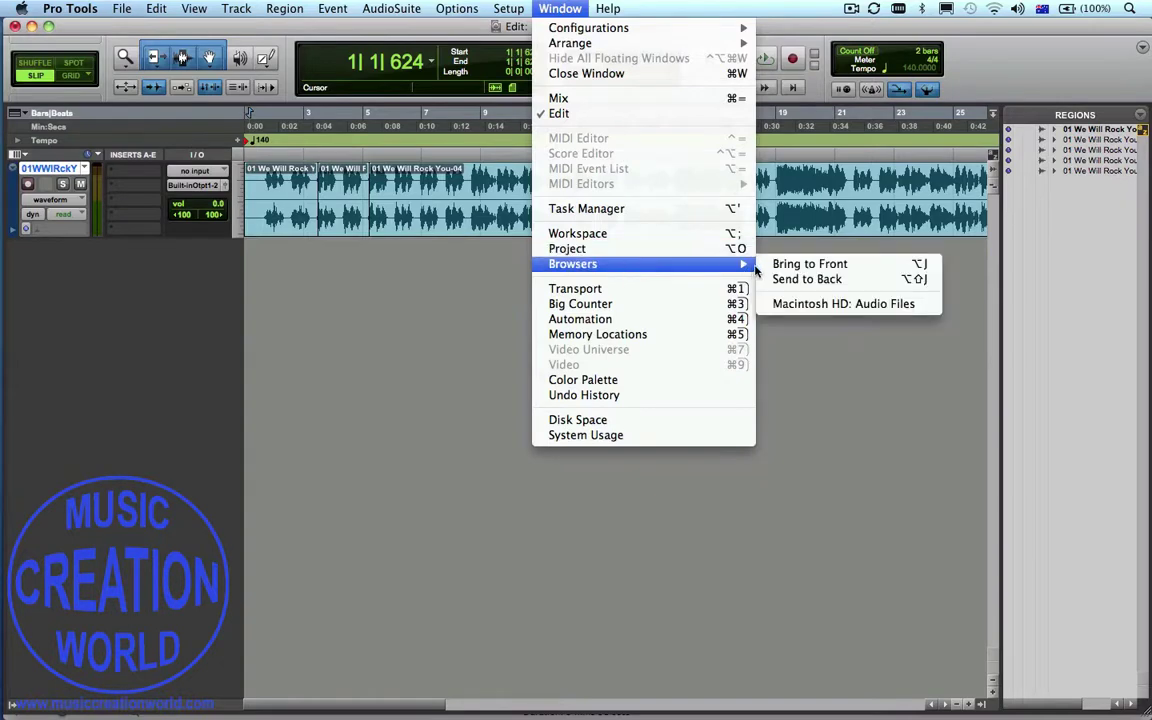
pyautogui.click(771, 263)
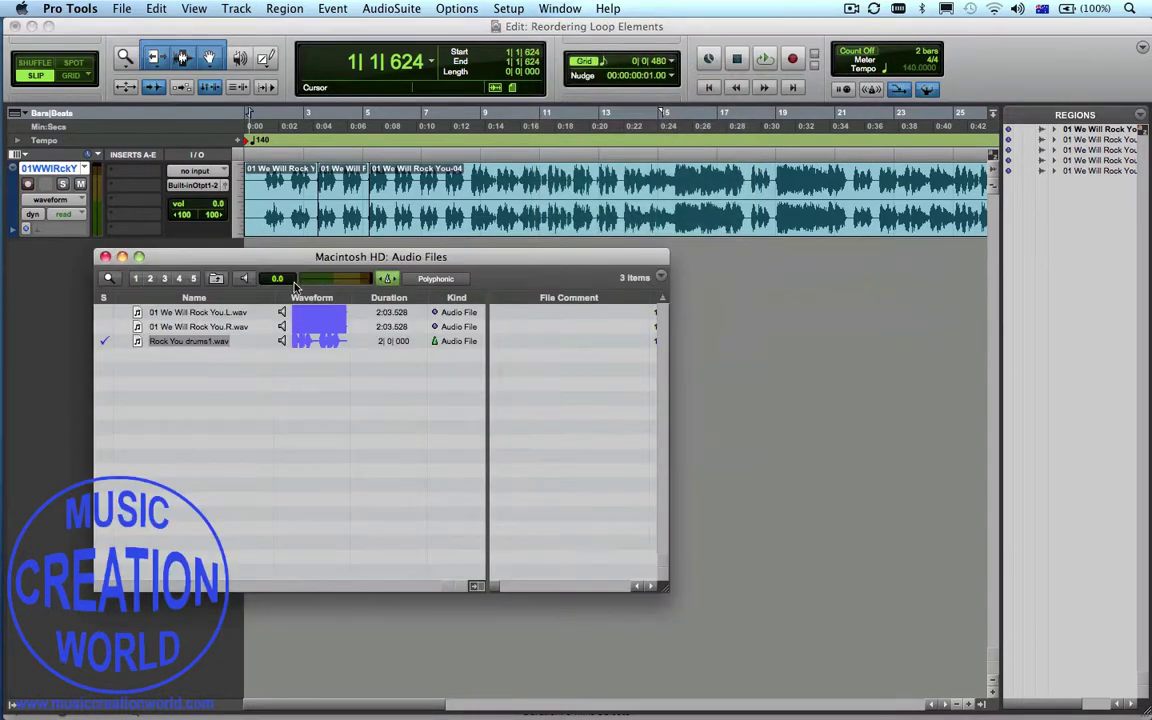
pyautogui.click(247, 279)
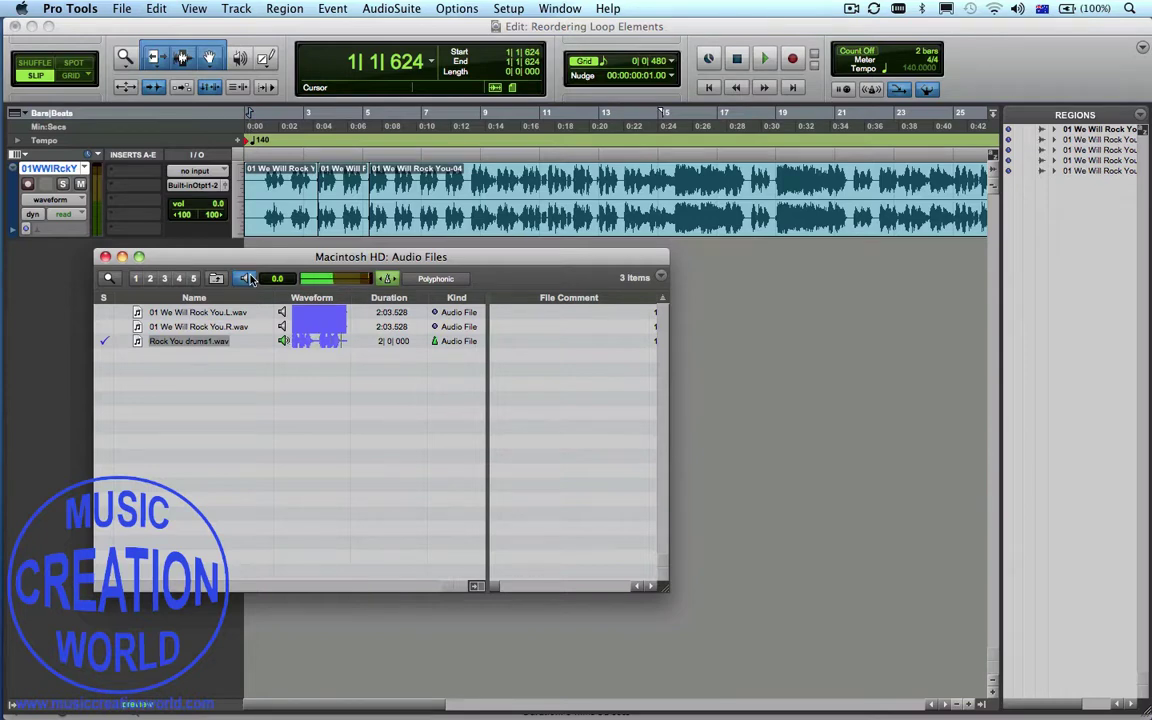
pyautogui.click(248, 279)
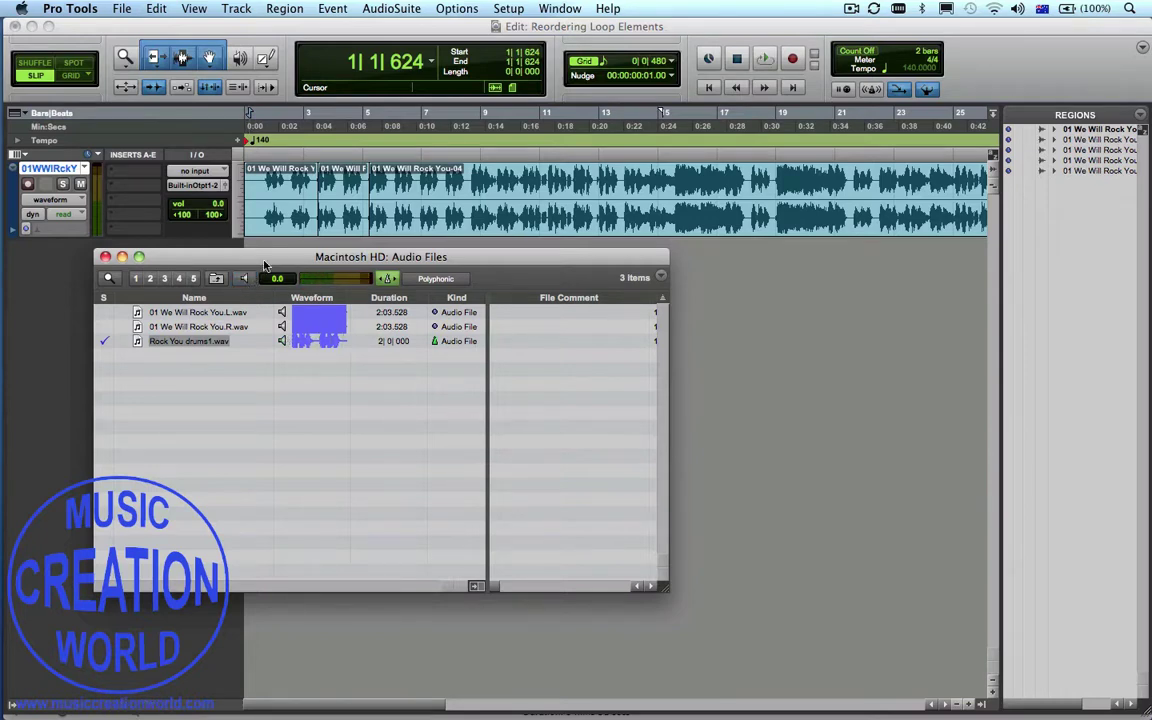
# Drag Rock You drums1.wav in as a new track and align its region to bar 1.
pyautogui.moveTo(240, 252); pyautogui.dragTo(493, 297)
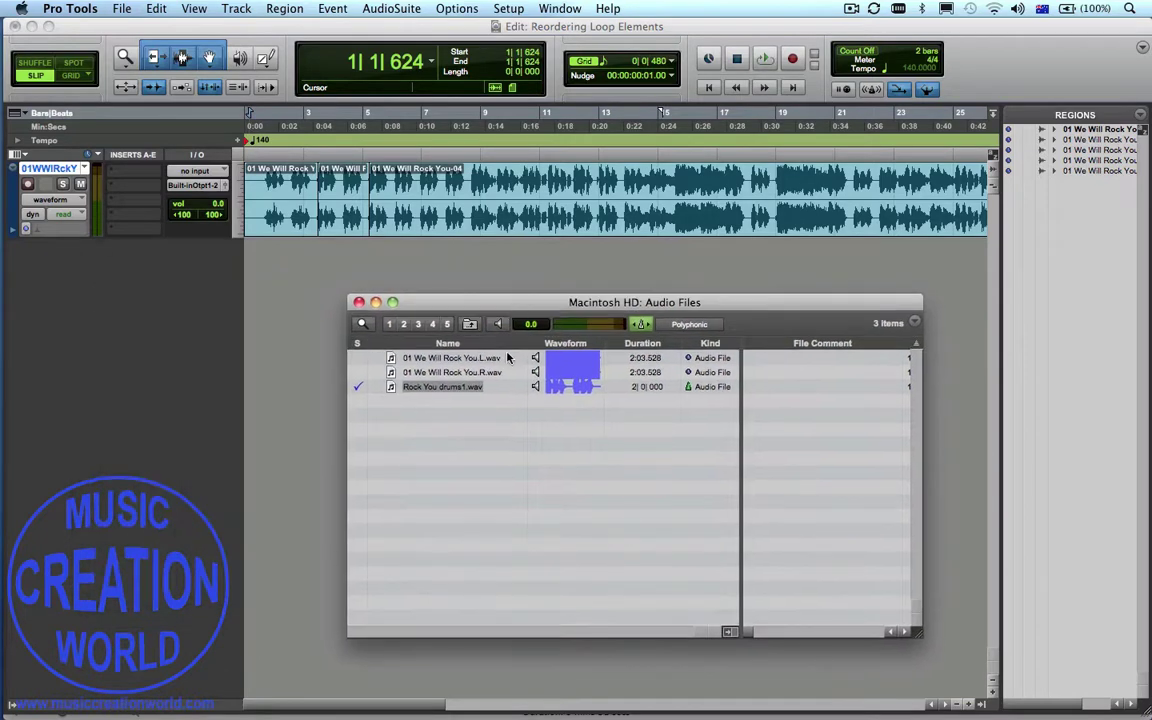
pyautogui.rightClick(460, 390)
pyautogui.moveTo(390, 387); pyautogui.dragTo(252, 252)
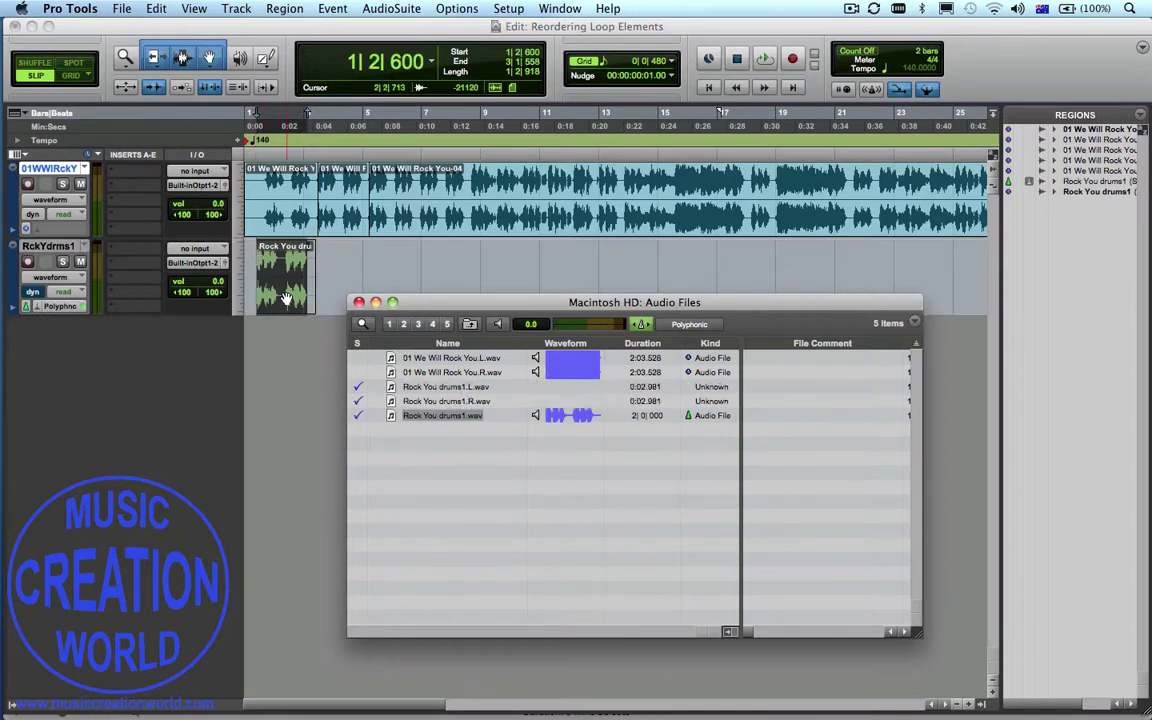
pyautogui.moveTo(286, 298); pyautogui.dragTo(270, 298)
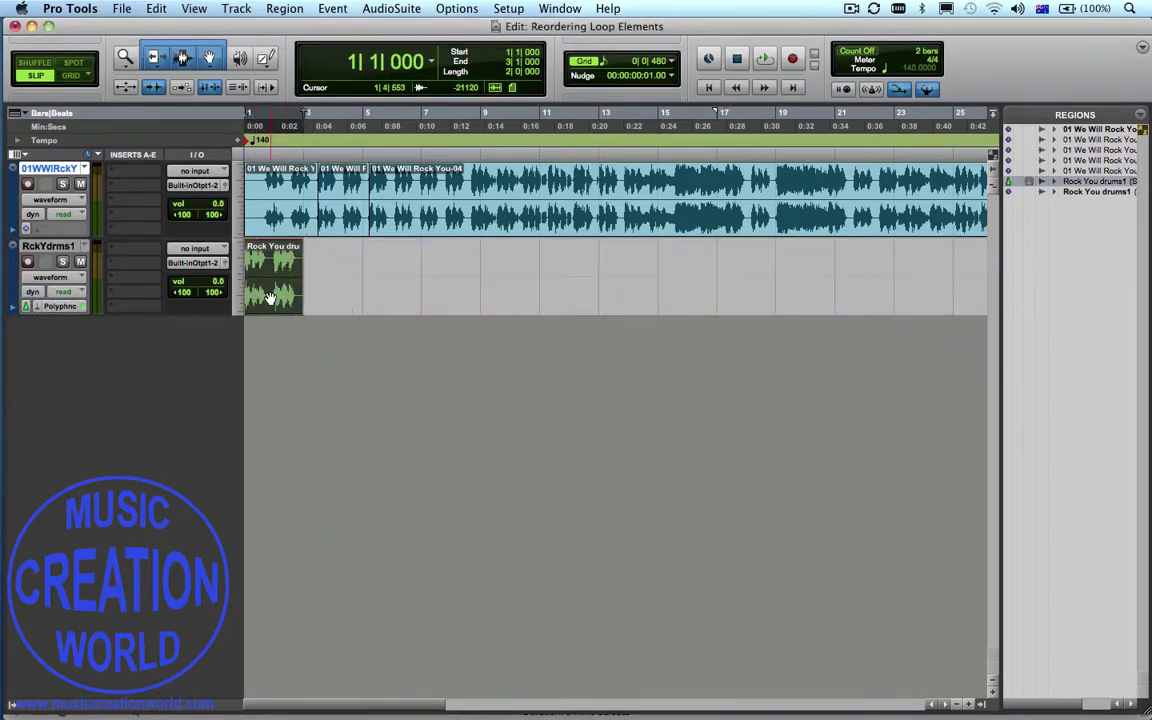
# Switch to Grid mode with a 1/8-note grid and zoom in two steps.
pyautogui.click(38, 77)
pyautogui.click(70, 77)
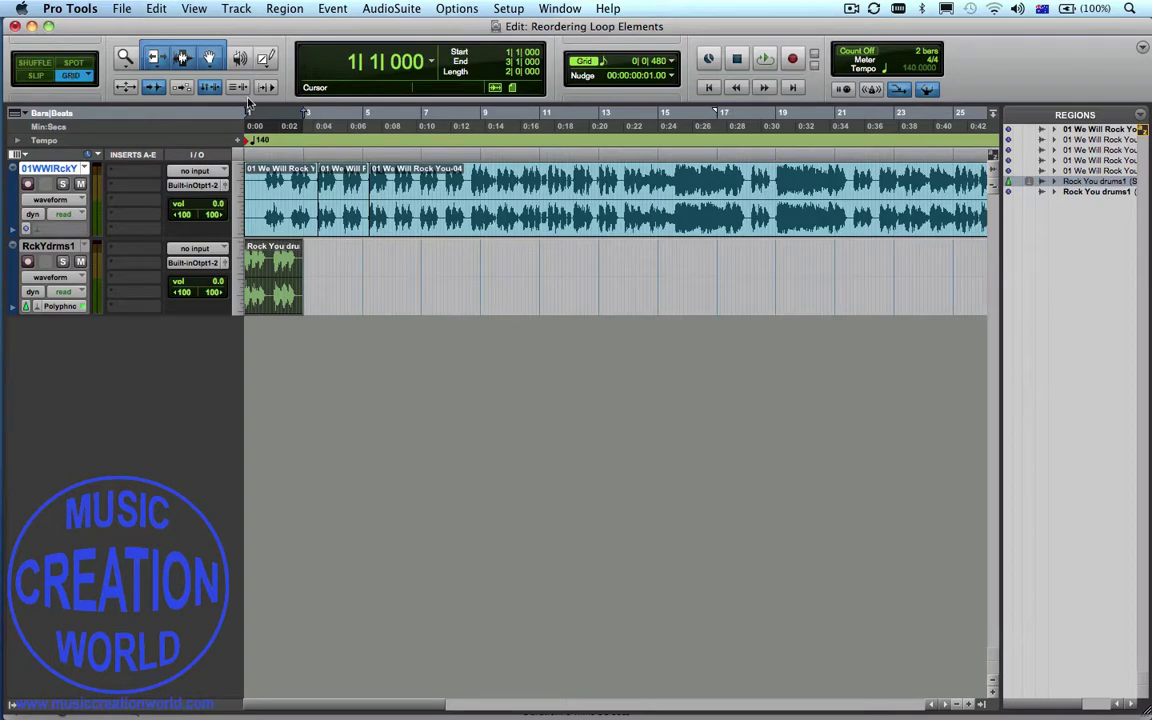
pyautogui.click(604, 64)
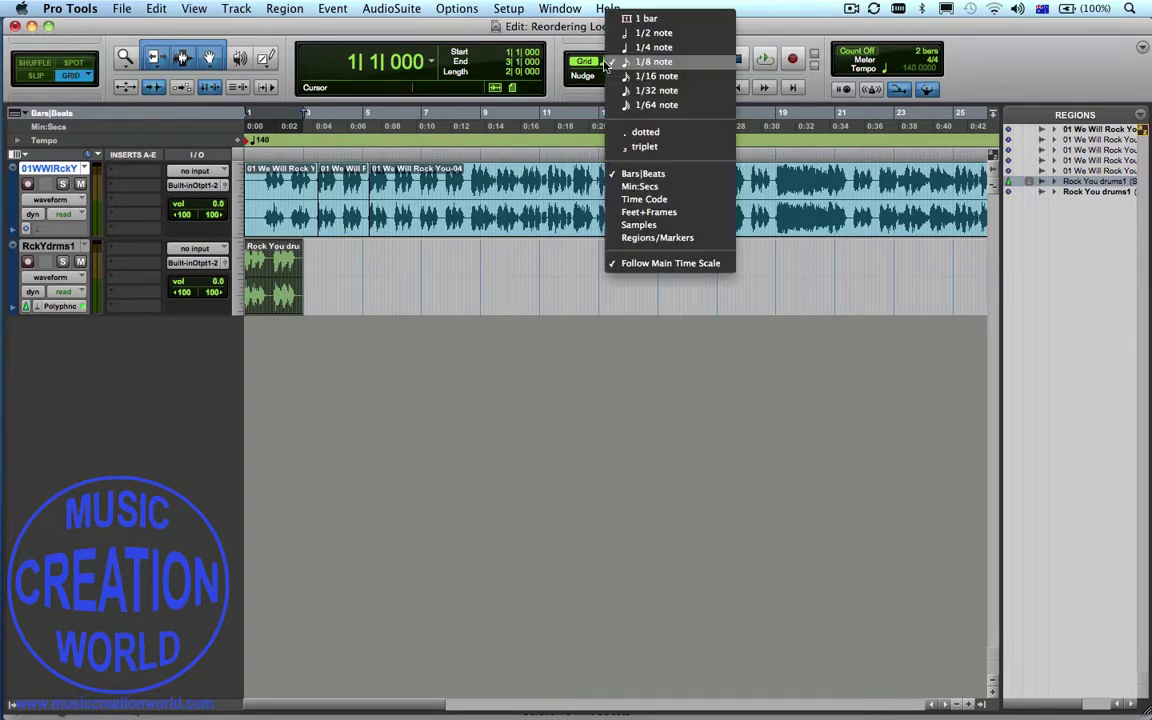
pyautogui.click(657, 64)
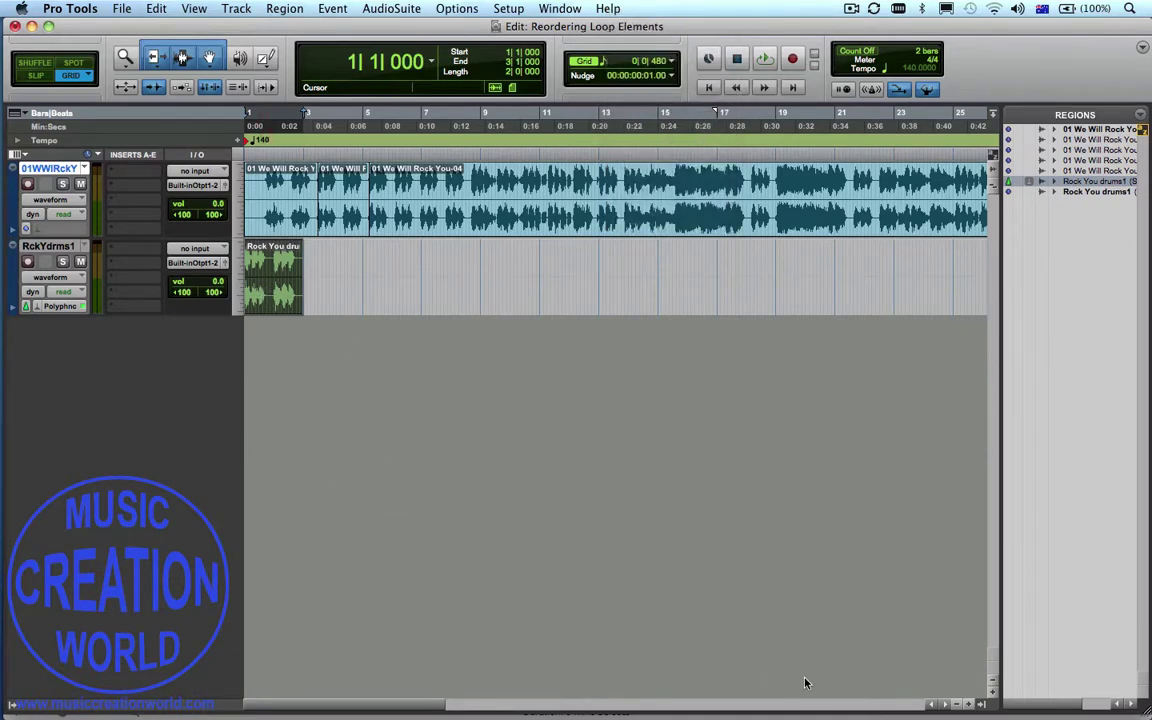
pyautogui.click(972, 707)
pyautogui.click(972, 707)
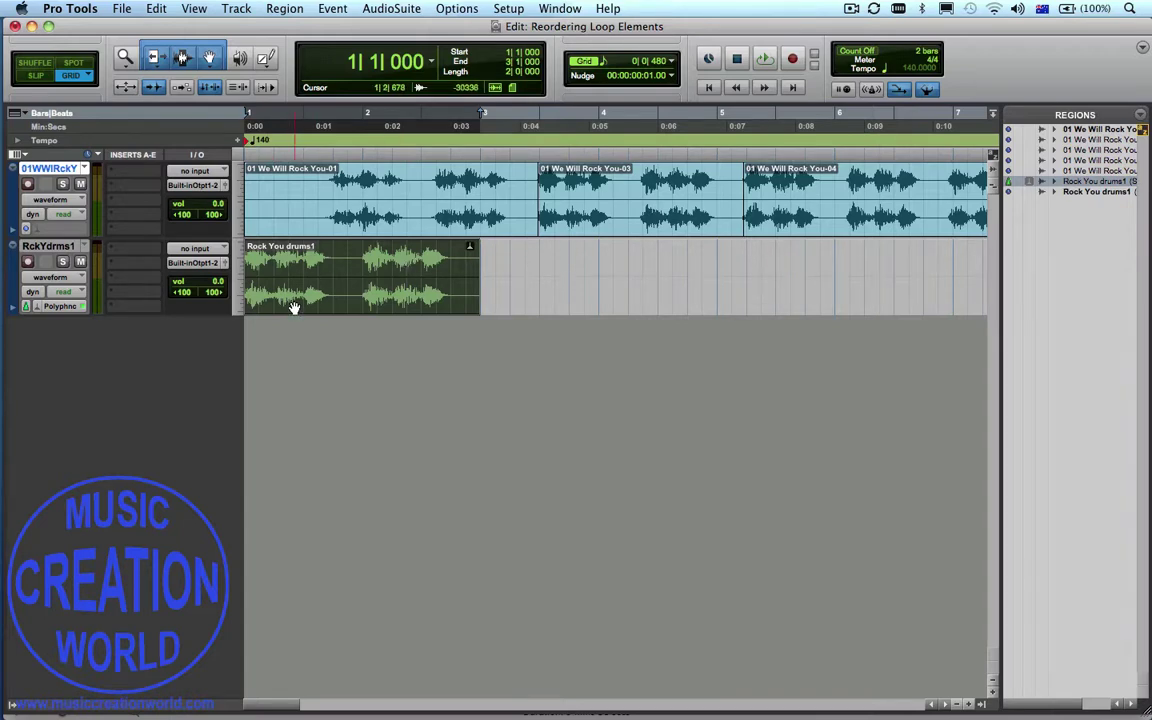
# Play the session, then select the Rock You drums1 region and play it on its own.
pyautogui.click(765, 58)
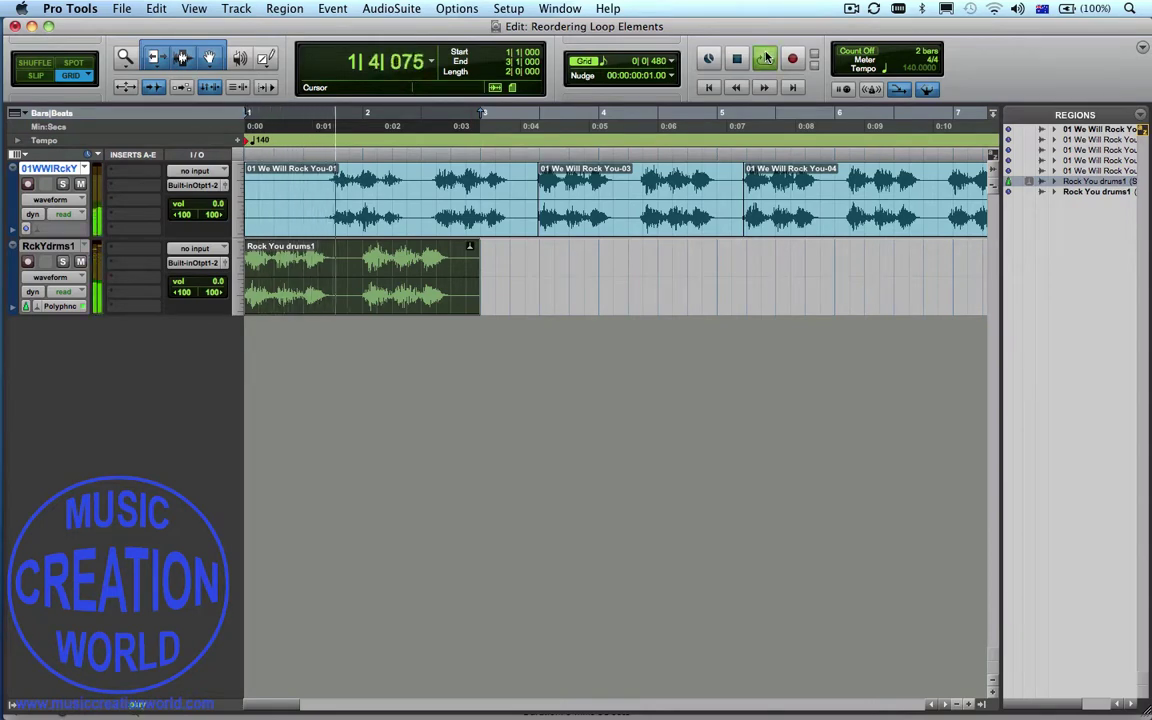
pyautogui.press('space')
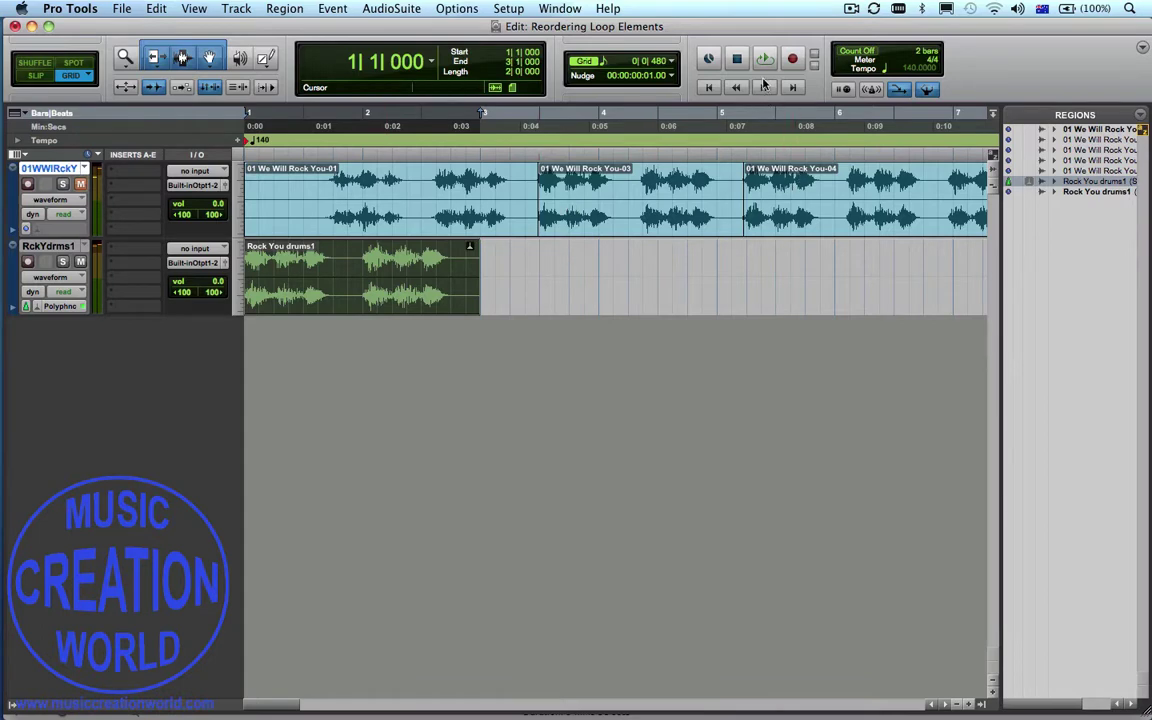
pyautogui.click(711, 89)
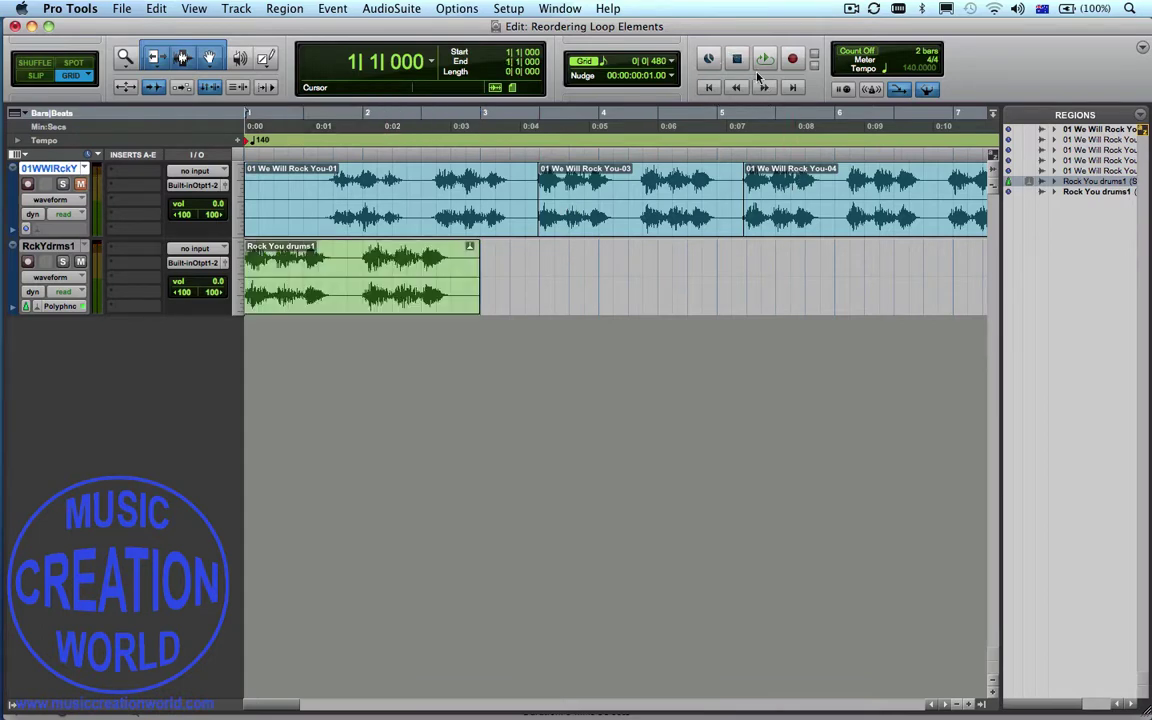
pyautogui.click(372, 295)
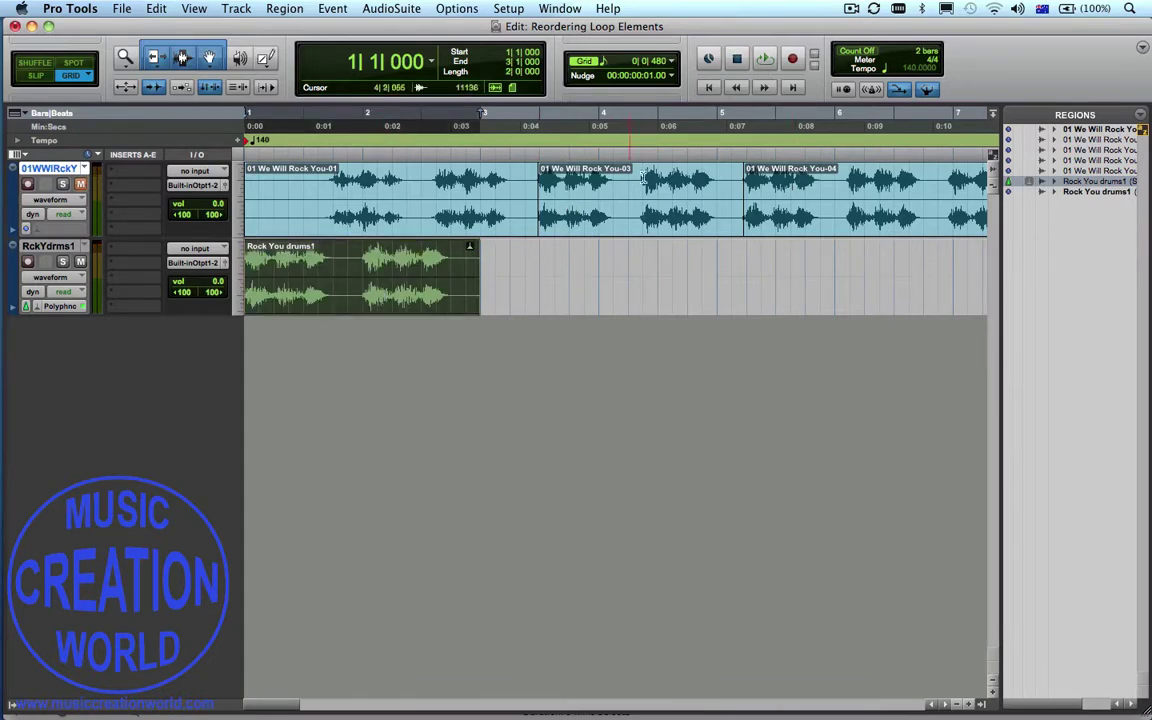
pyautogui.click(762, 62)
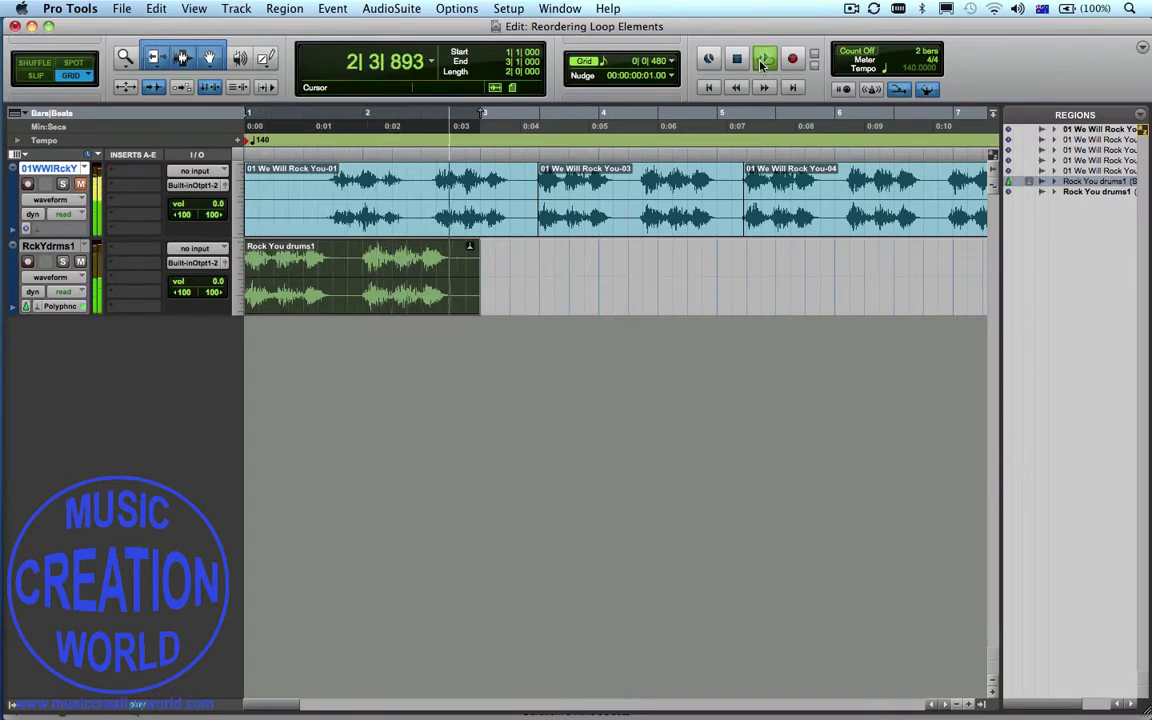
pyautogui.click(736, 59)
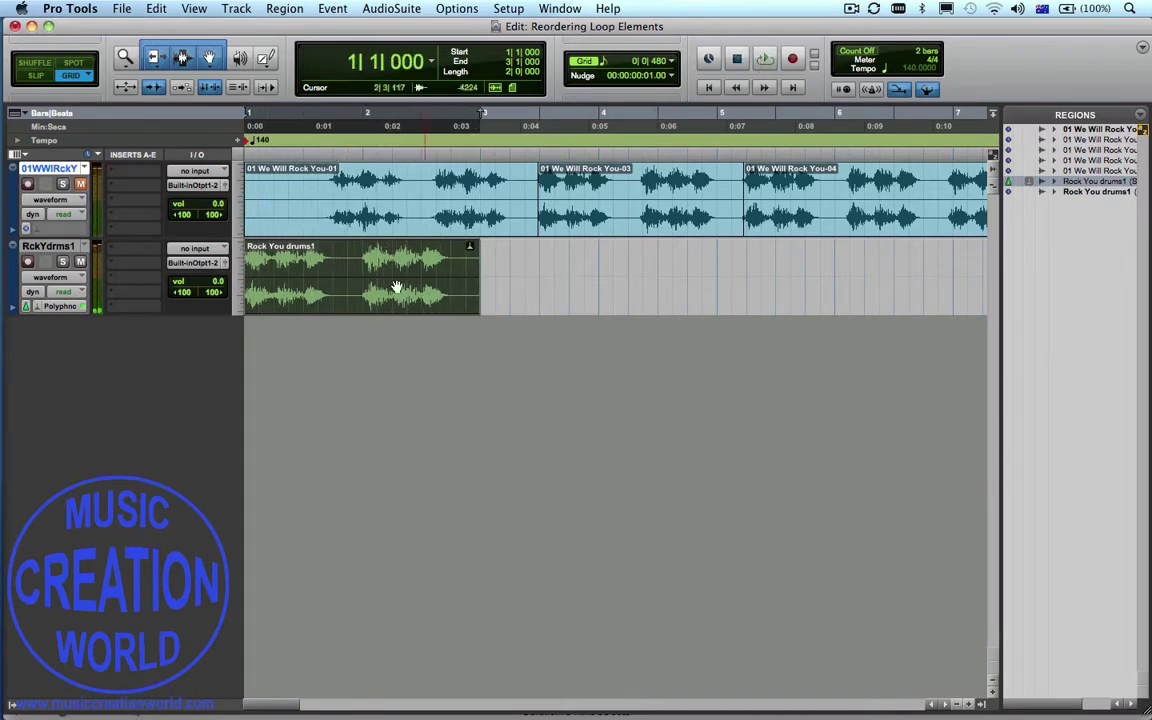
# Split the drums region at 1|2 and 1|3 with Separate Region At Selection.
pyautogui.click(275, 263)
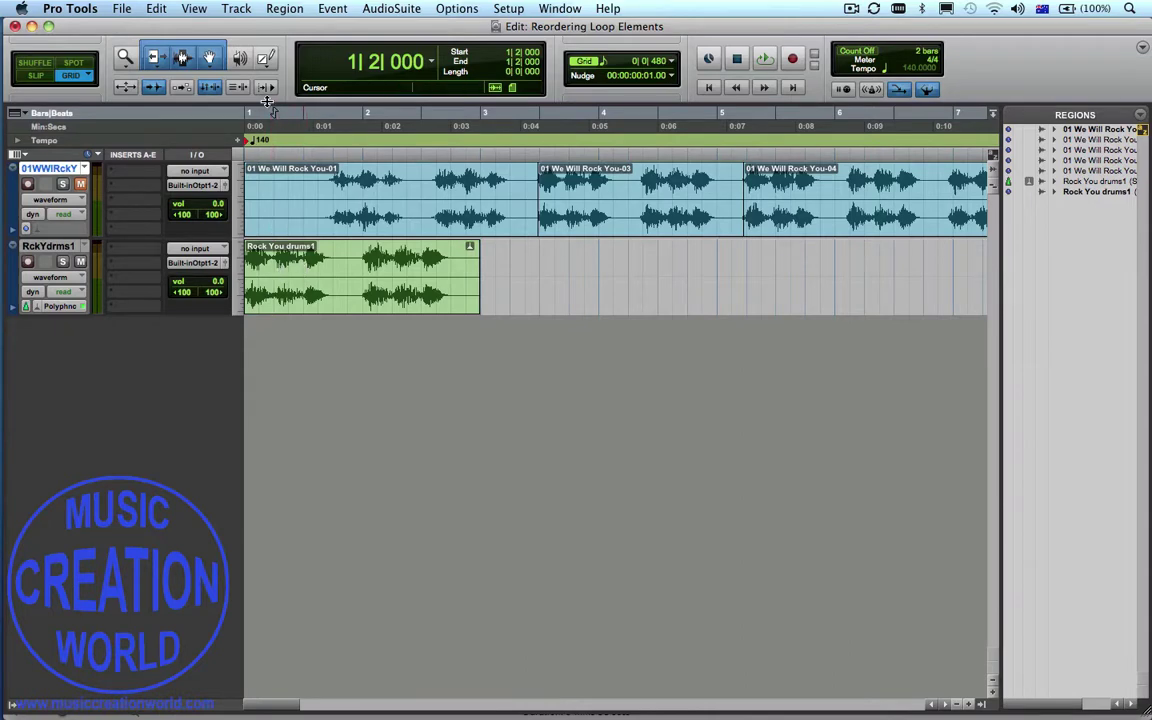
pyautogui.click(124, 9)
pyautogui.moveTo(162, 8)
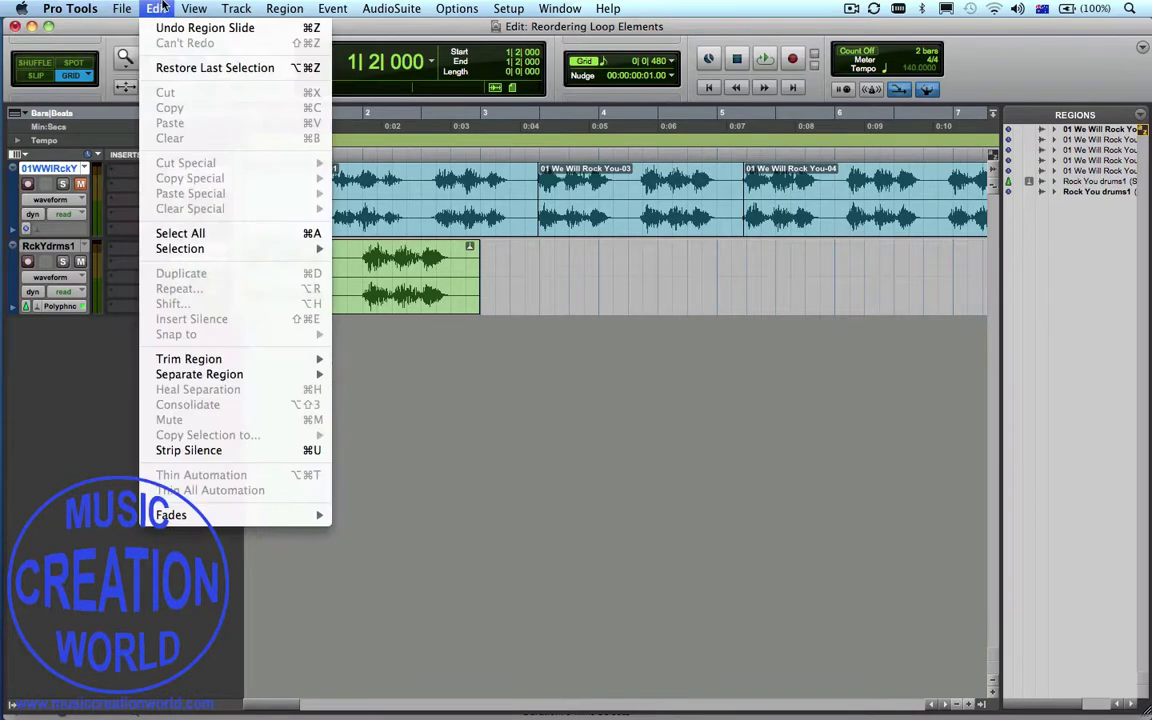
pyautogui.moveTo(198, 376)
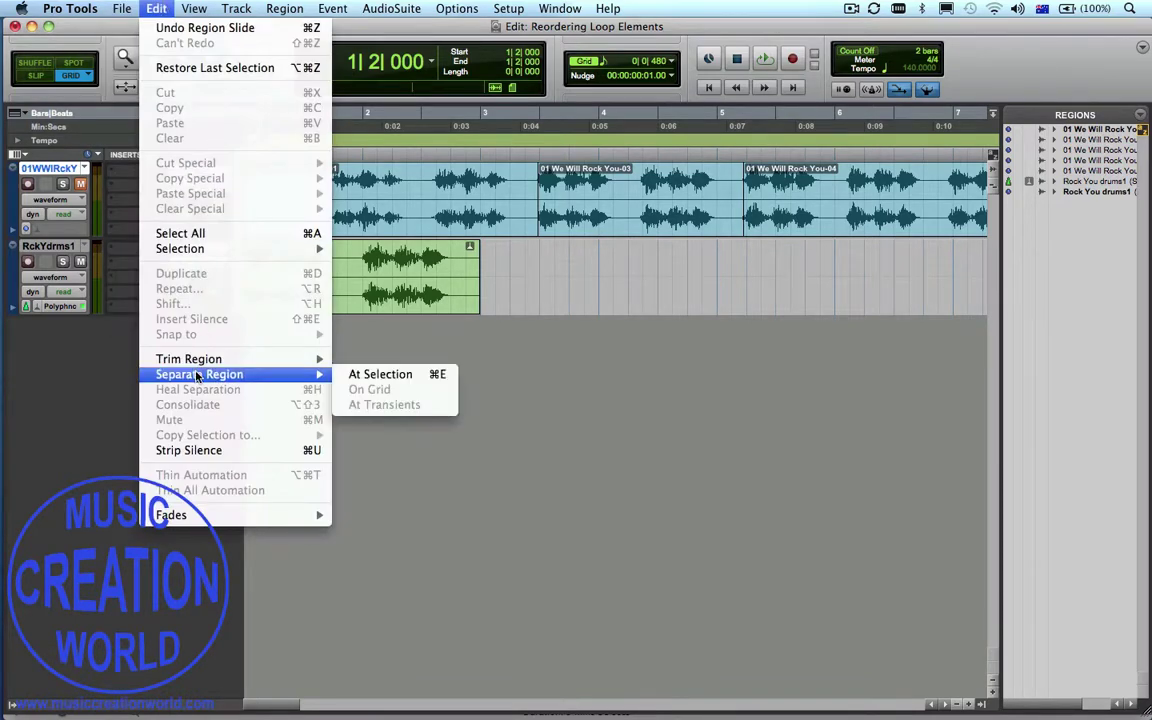
pyautogui.click(376, 376)
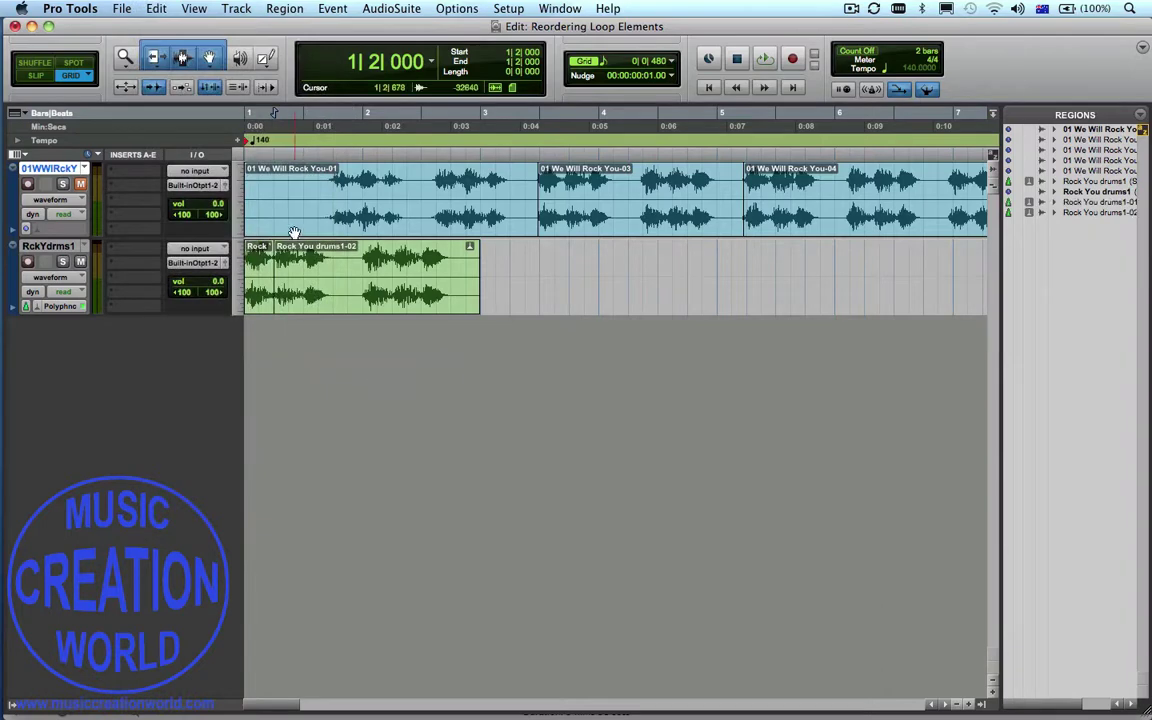
pyautogui.click(303, 262)
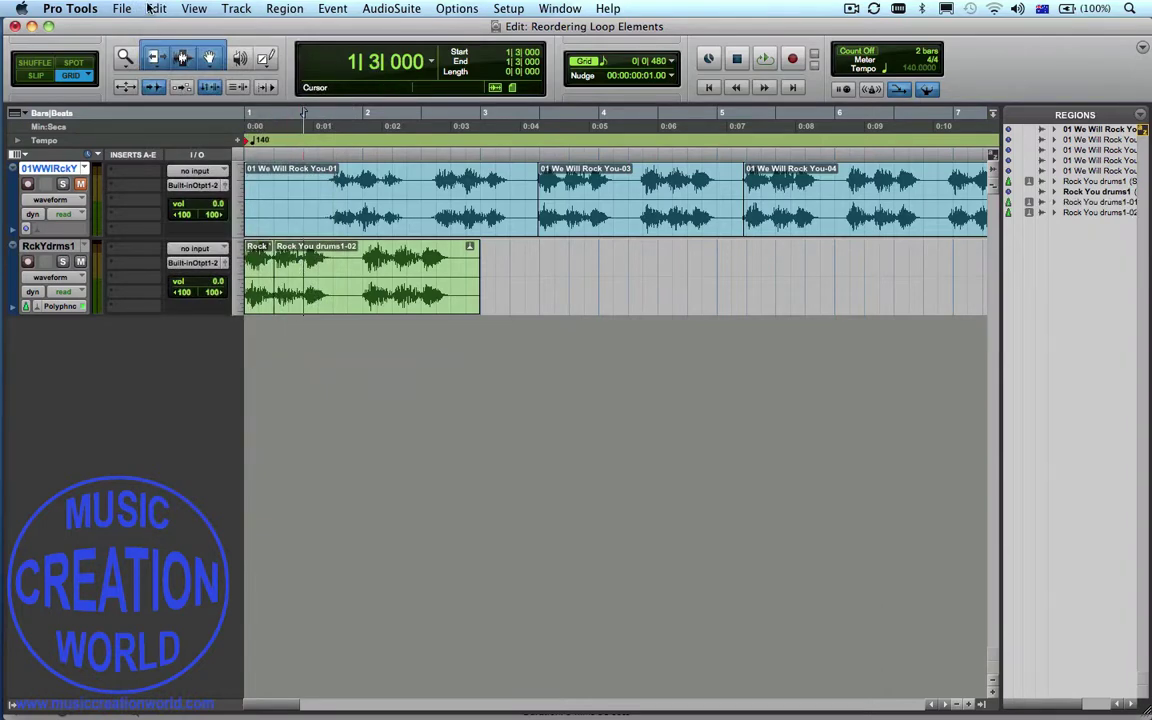
pyautogui.click(157, 10)
pyautogui.moveTo(213, 257)
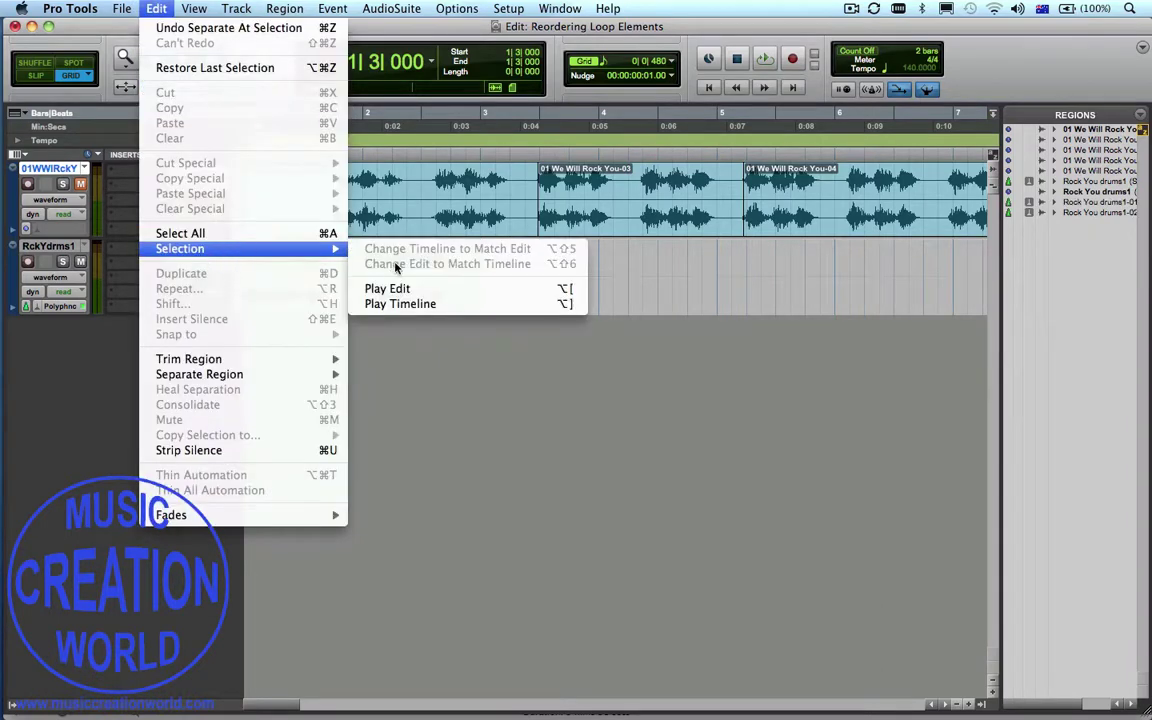
pyautogui.moveTo(252, 378)
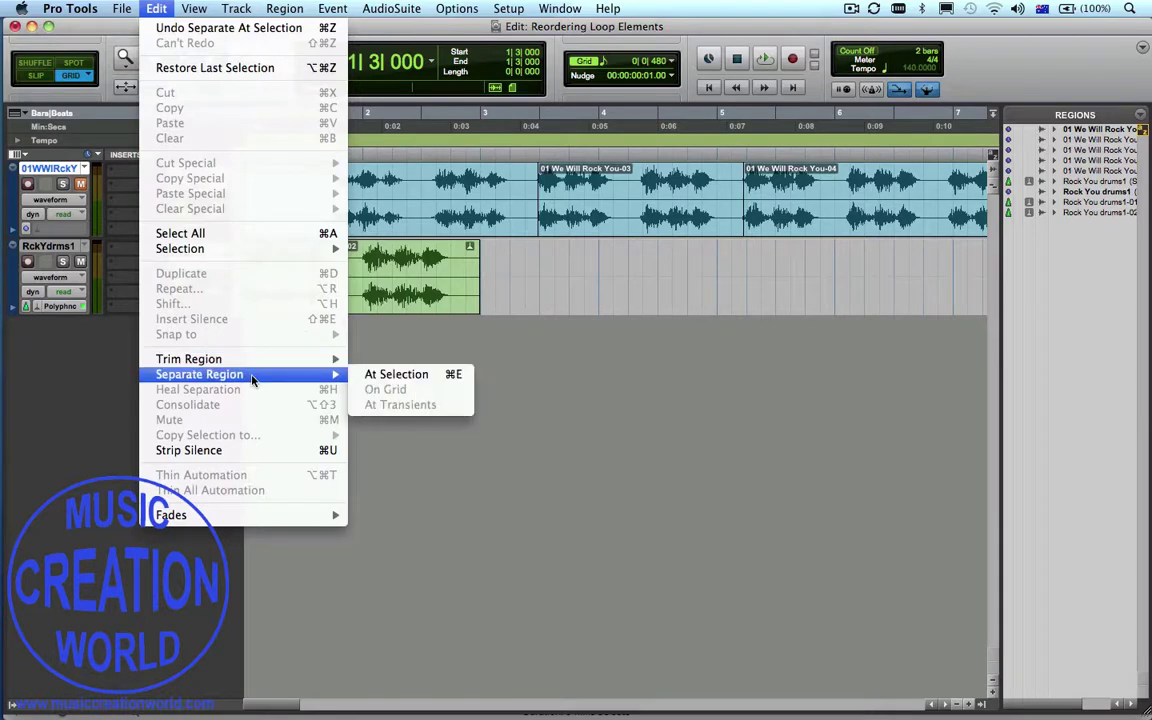
pyautogui.click(424, 376)
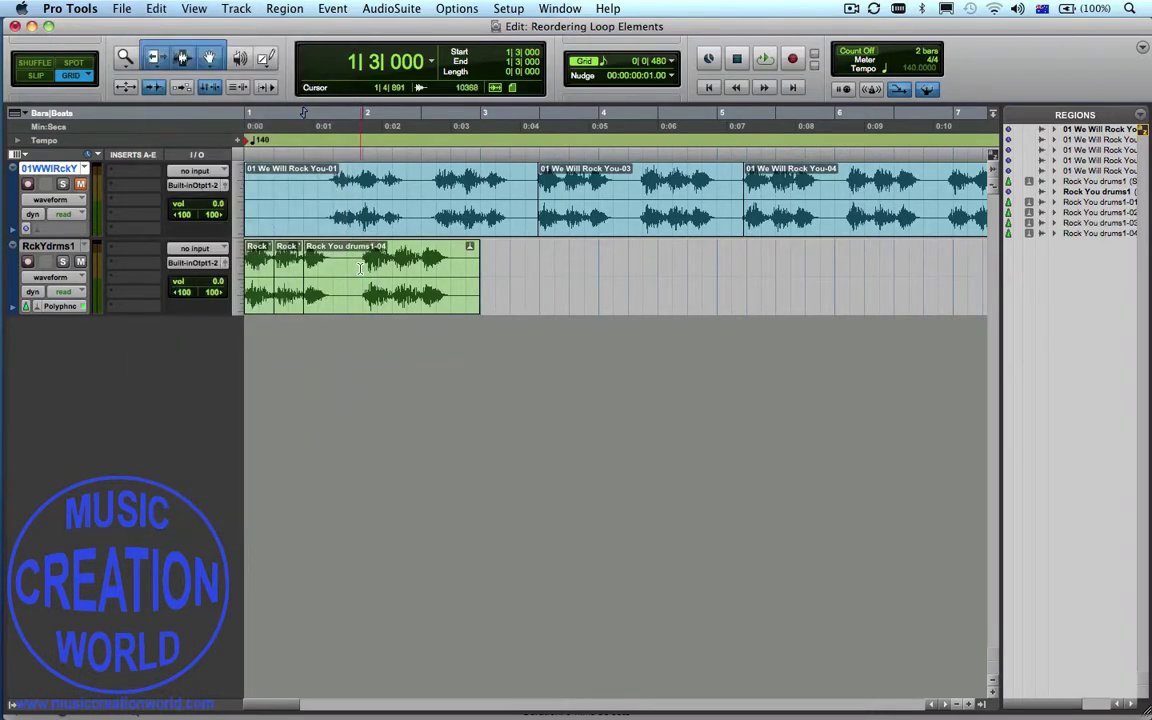
# Split the drums region at 2|1, 2|2 and 2|3 using Cmd+E.
pyautogui.click(362, 267)
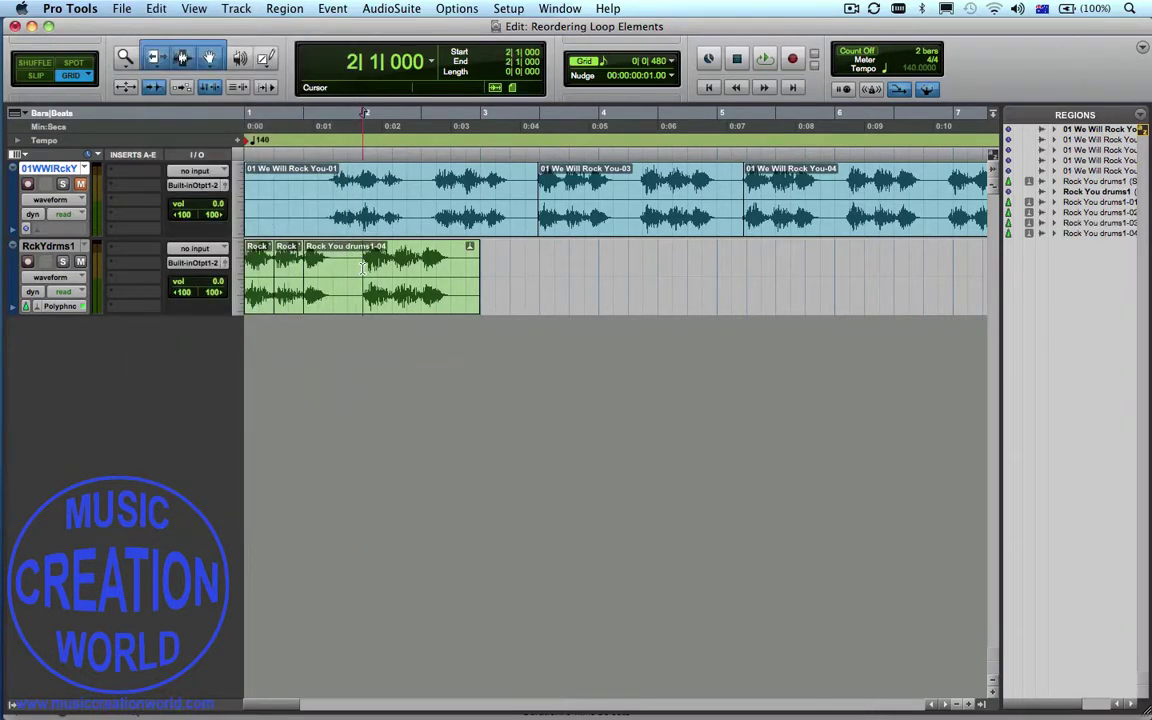
pyautogui.press('super+e')
pyautogui.click(392, 268)
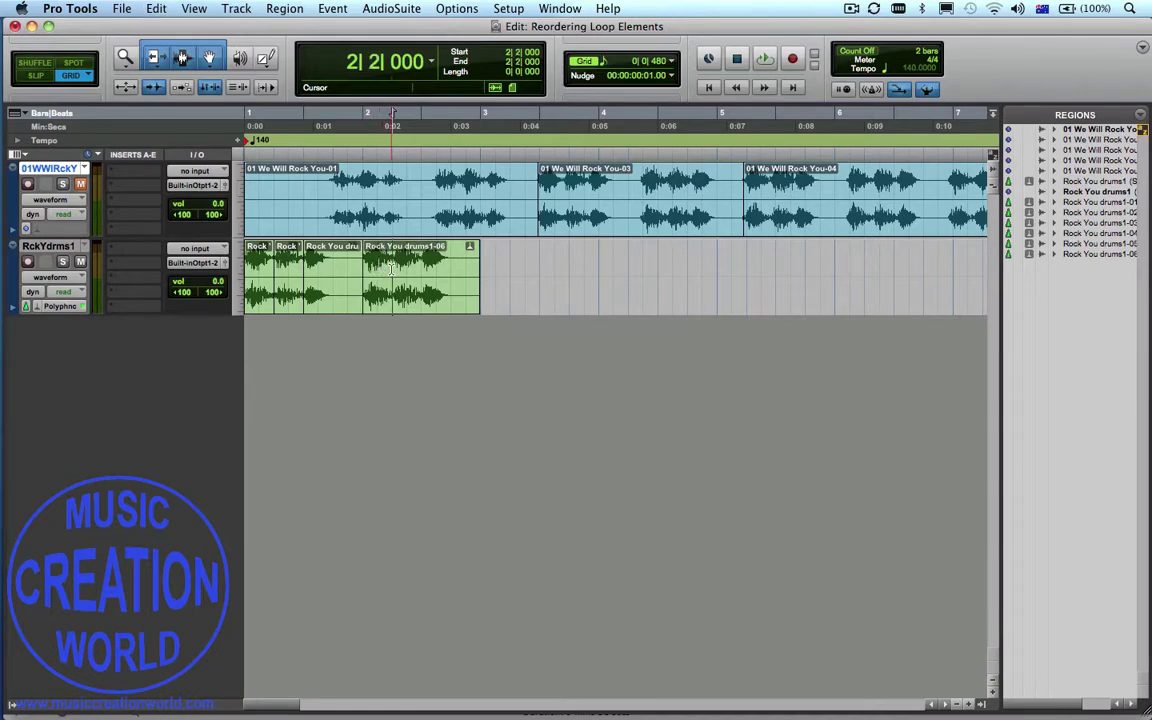
pyautogui.press('super+e')
pyautogui.rightClick(418, 270)
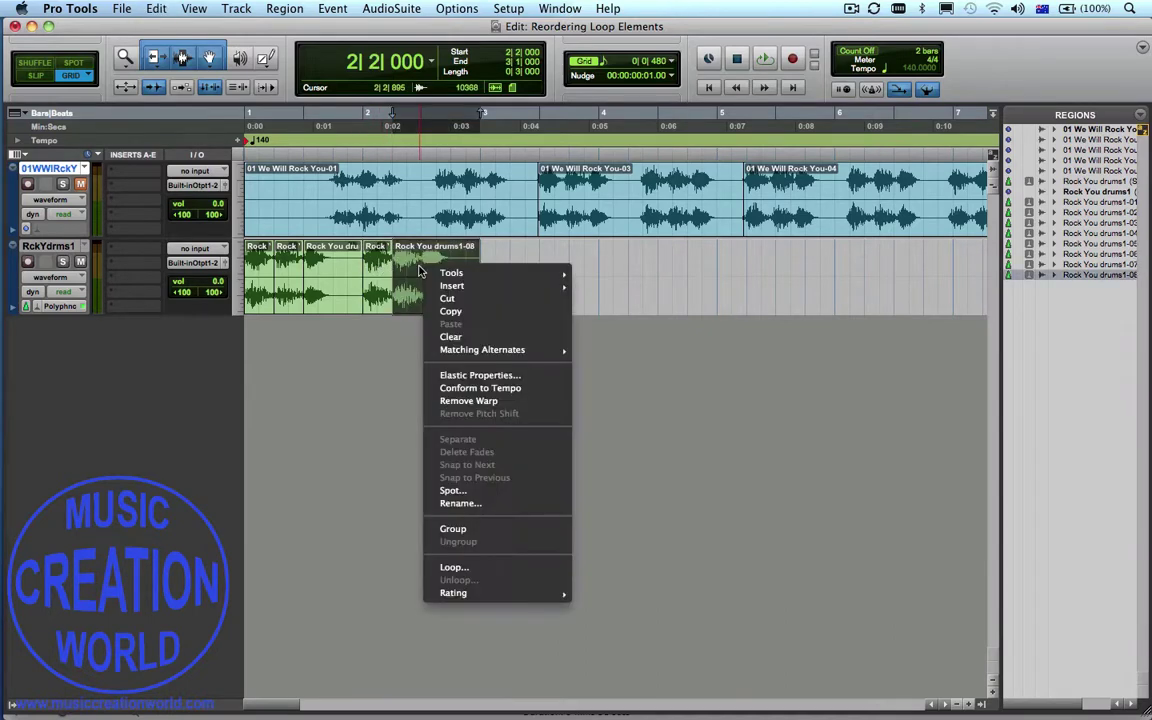
pyautogui.click(406, 267)
pyautogui.rightClick(405, 266)
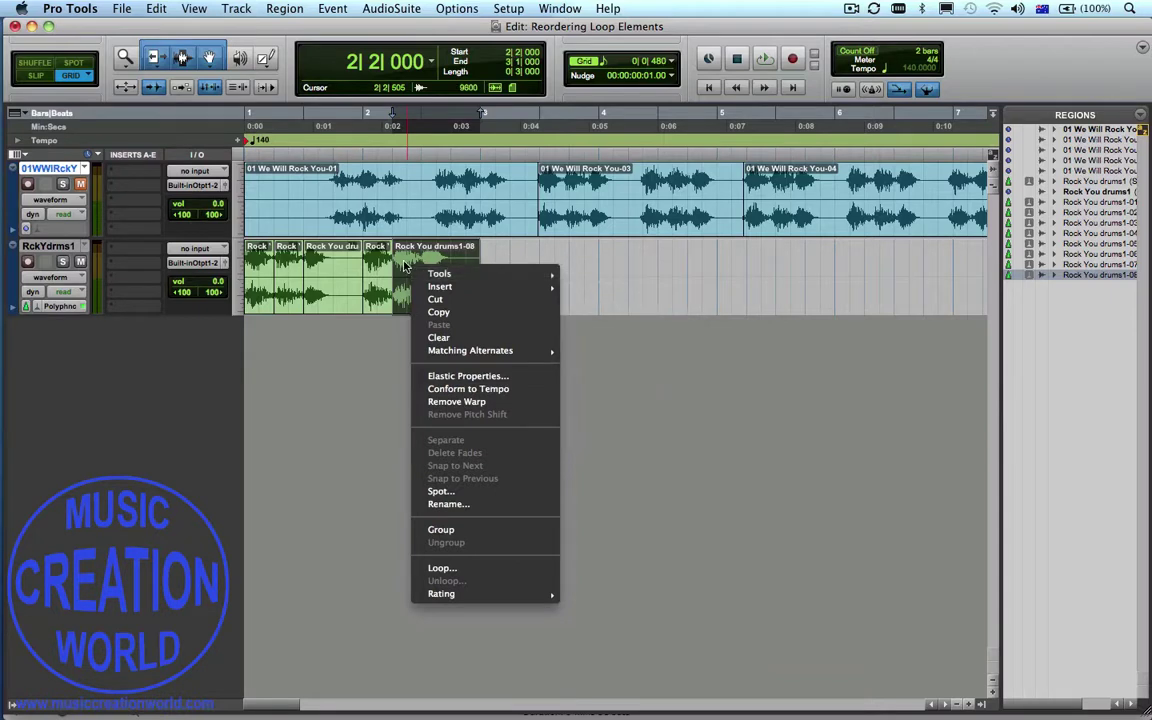
pyautogui.click(405, 266)
pyautogui.click(422, 268)
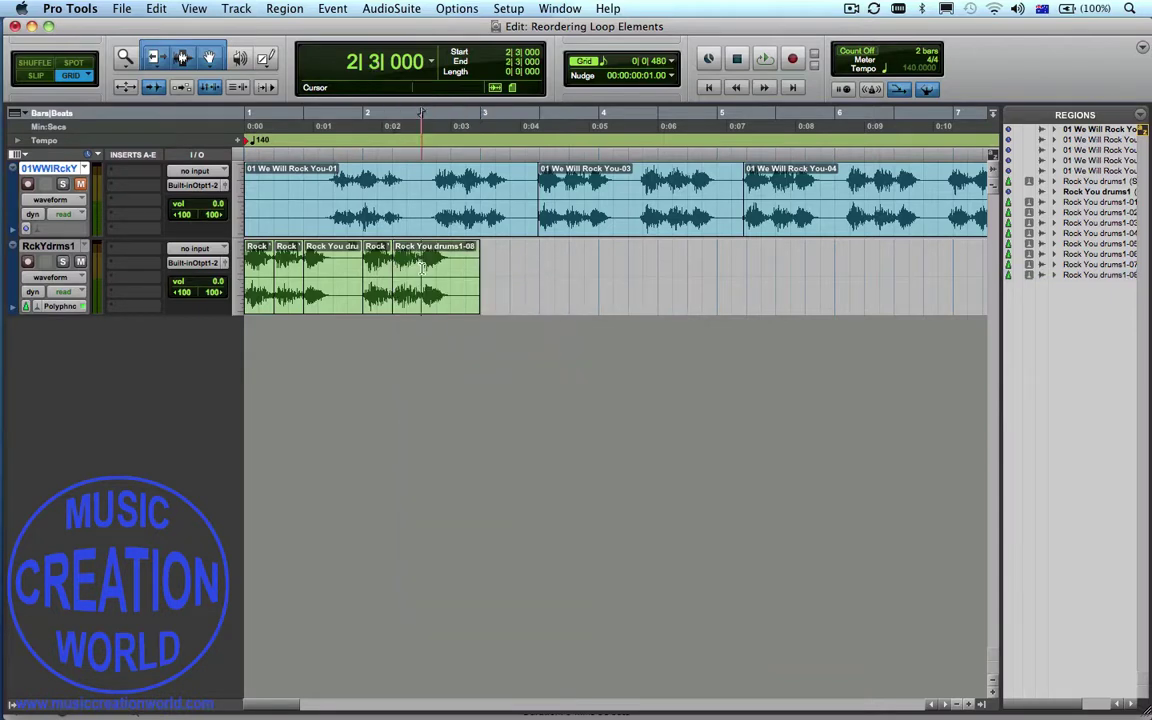
pyautogui.press('super+e')
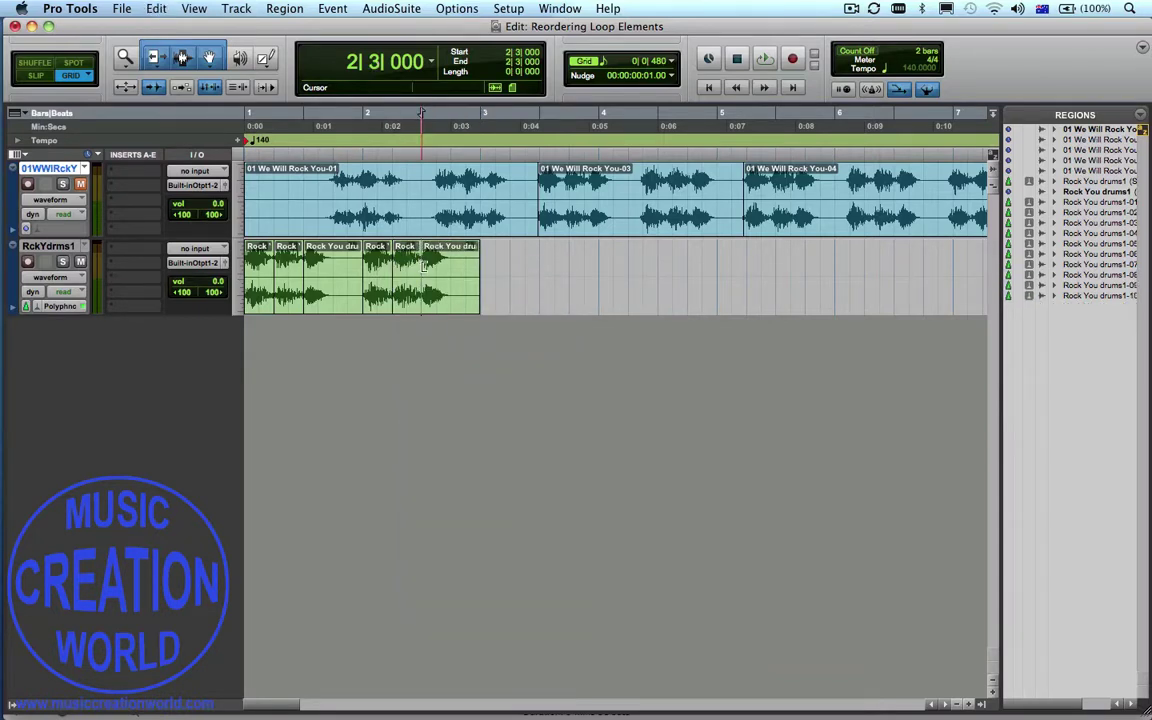
pyautogui.click(331, 270)
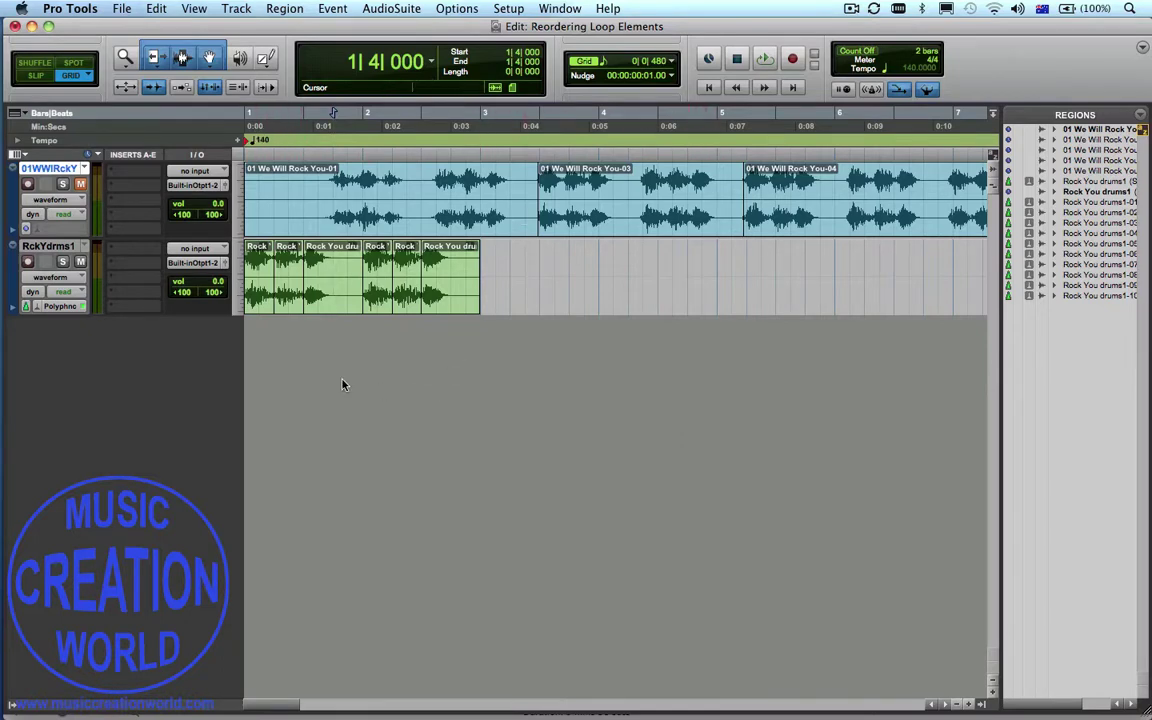
# Create one stereo audio track with a ticks timebase, Audio 1.
pyautogui.click(229, 9)
pyautogui.click(243, 28)
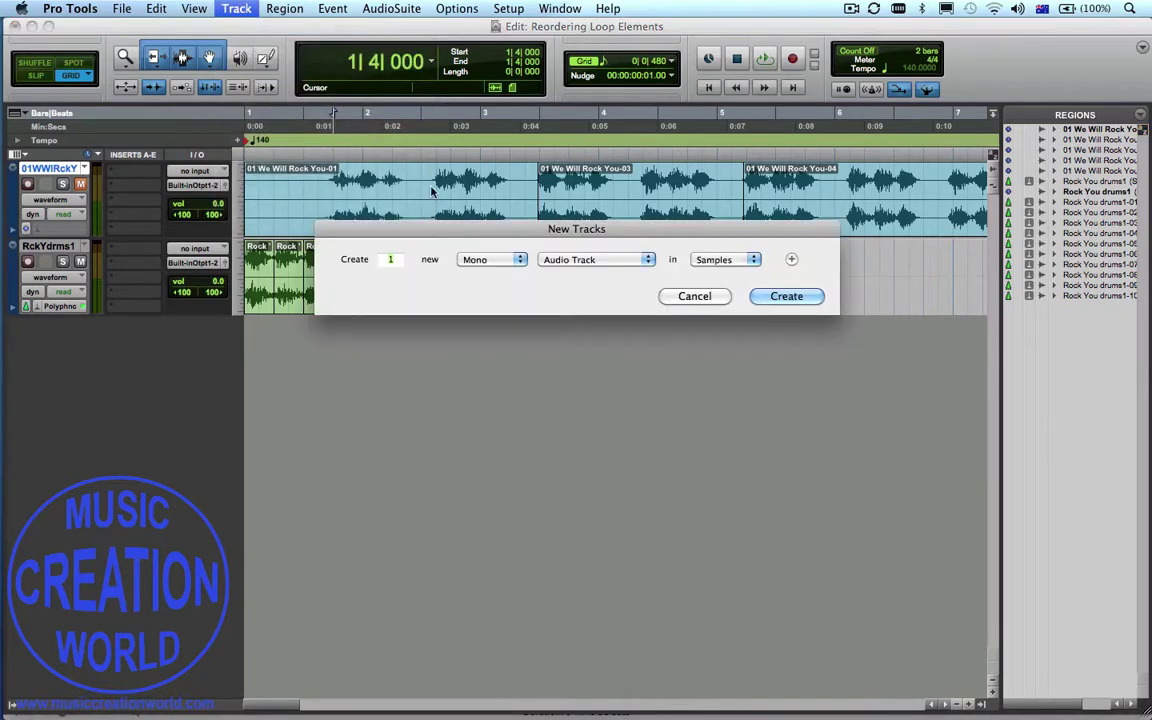
pyautogui.click(520, 259)
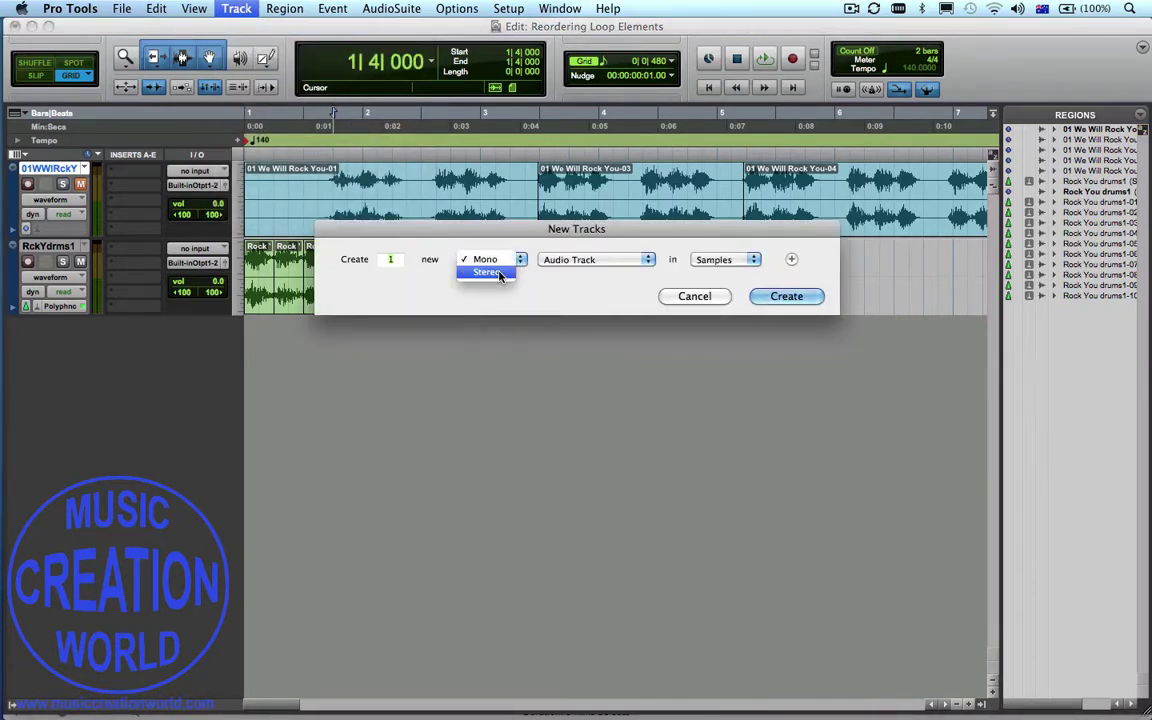
pyautogui.click(486, 273)
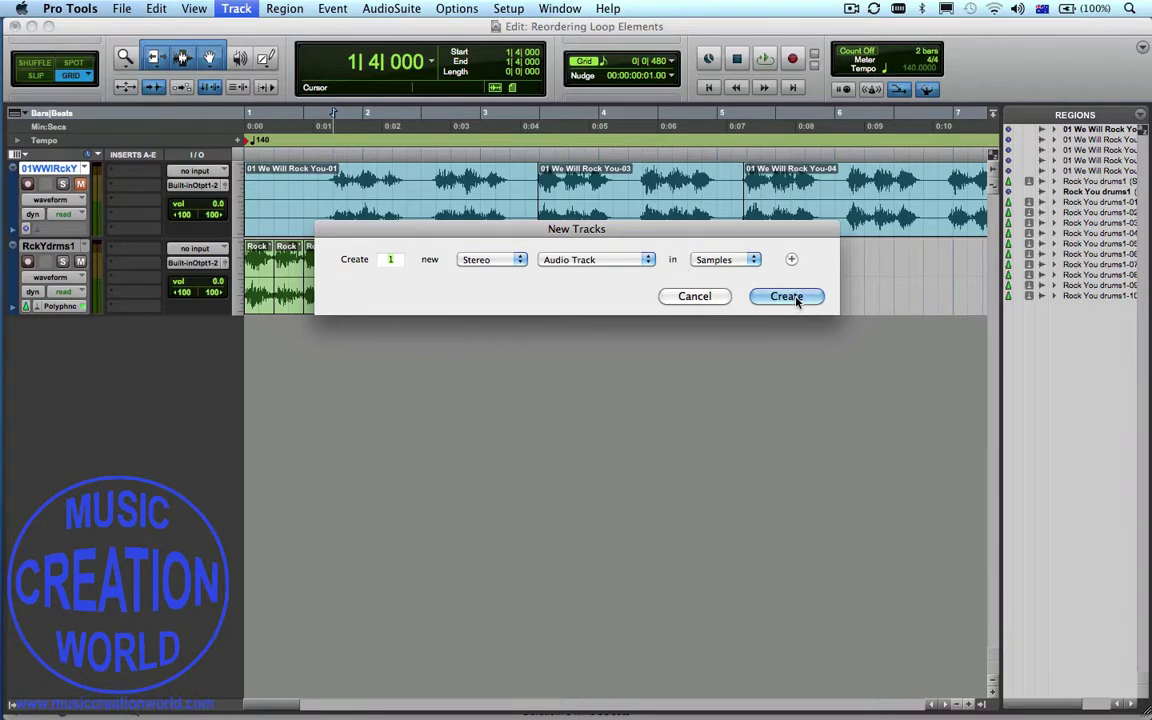
pyautogui.click(755, 260)
pyautogui.click(716, 272)
pyautogui.click(786, 297)
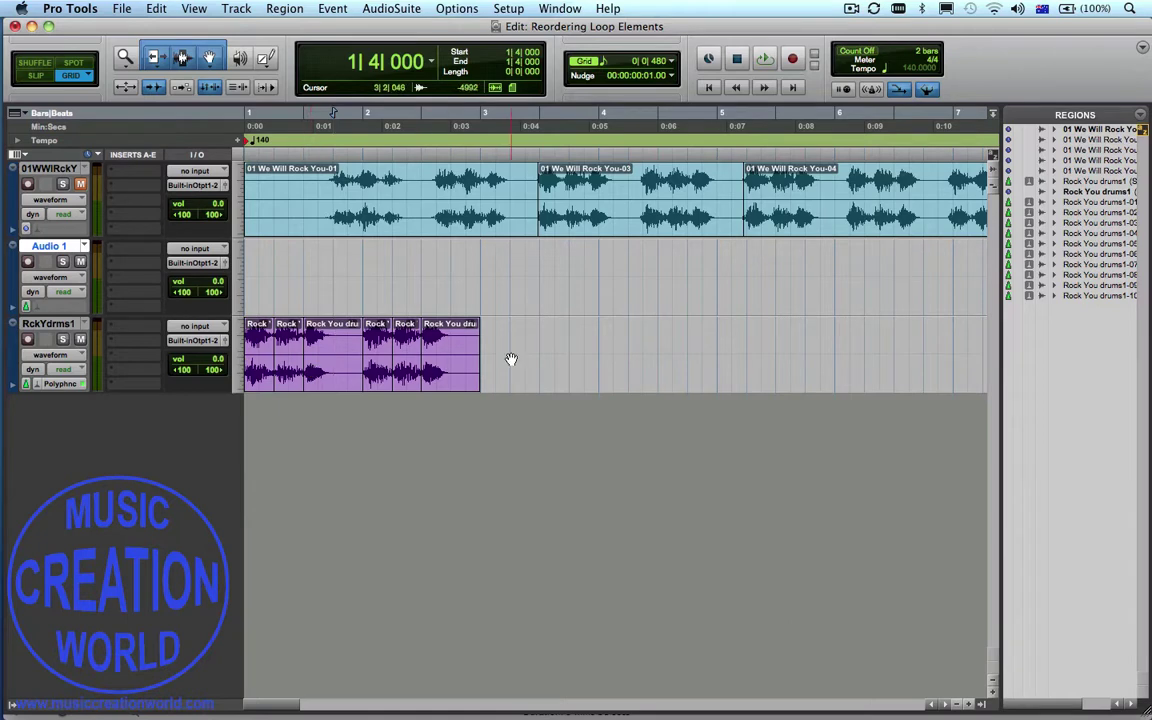
# Copy Rock and Rock You dru slices onto Audio 1 at bar 1, 1|3 and bar 2.
pyautogui.click(257, 374)
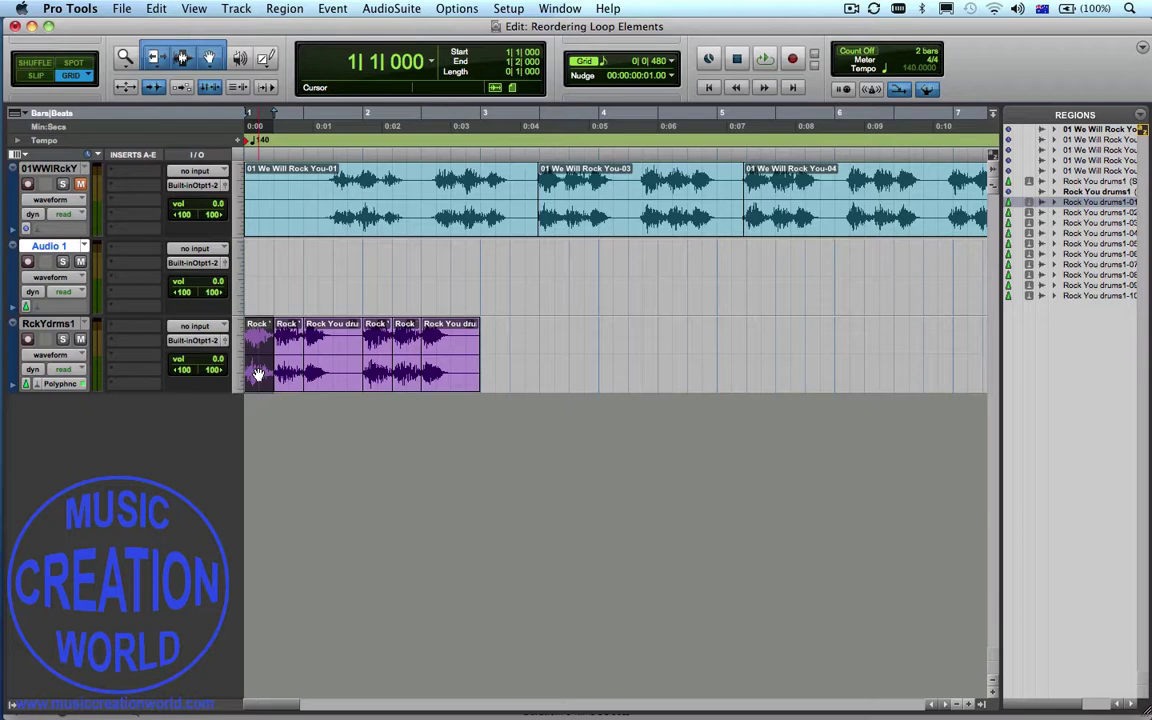
pyautogui.moveTo(257, 374); pyautogui.dragTo(259, 283)
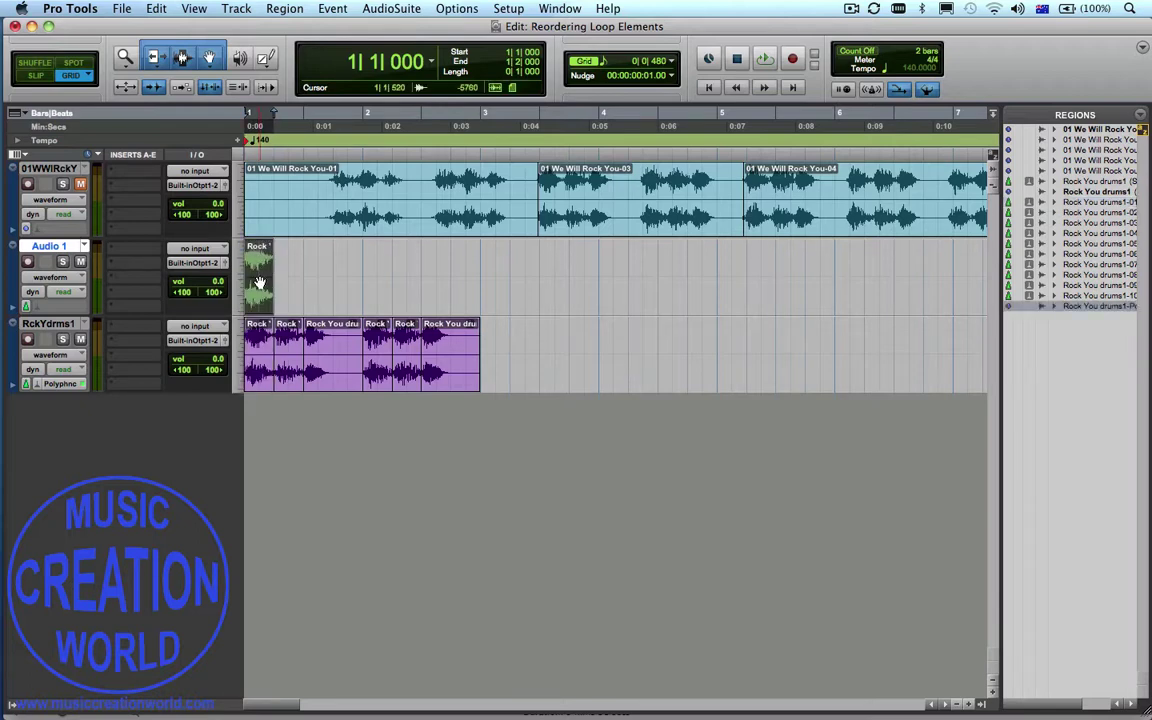
pyautogui.click(328, 362)
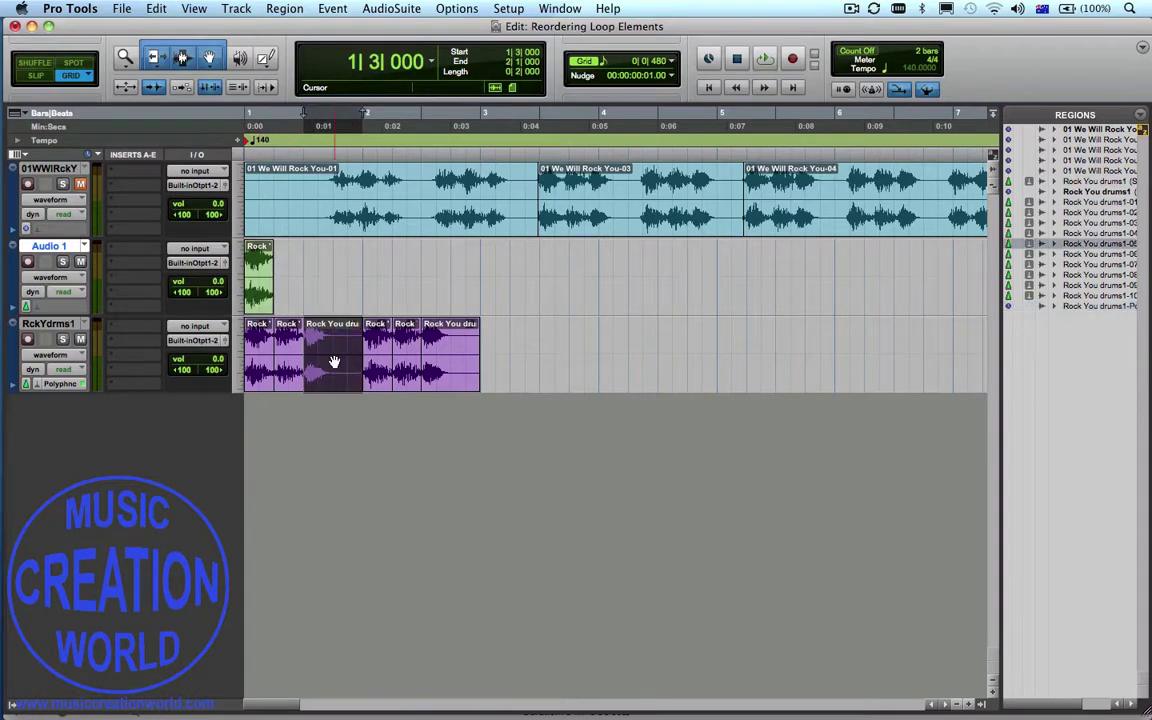
pyautogui.moveTo(334, 362); pyautogui.dragTo(327, 287)
pyautogui.moveTo(327, 287)
pyautogui.mouseDown()
pyautogui.moveTo(303, 290)
pyautogui.moveTo(329, 290)
pyautogui.mouseUp()
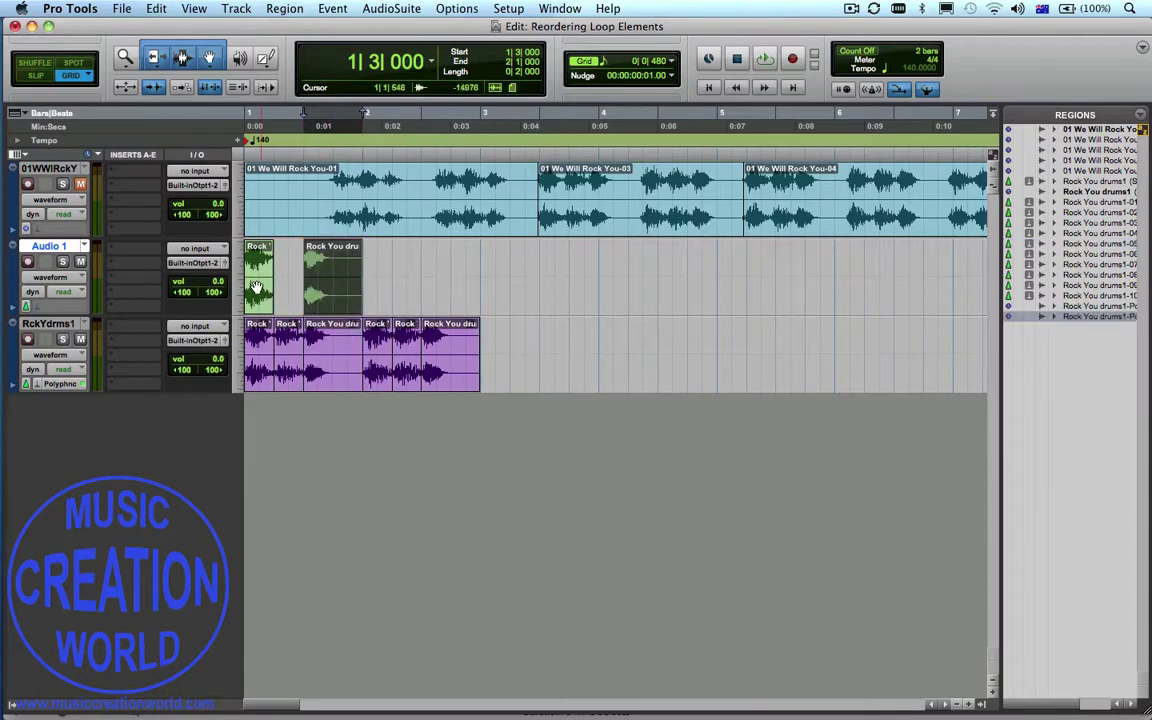
pyautogui.moveTo(257, 287); pyautogui.dragTo(378, 293)
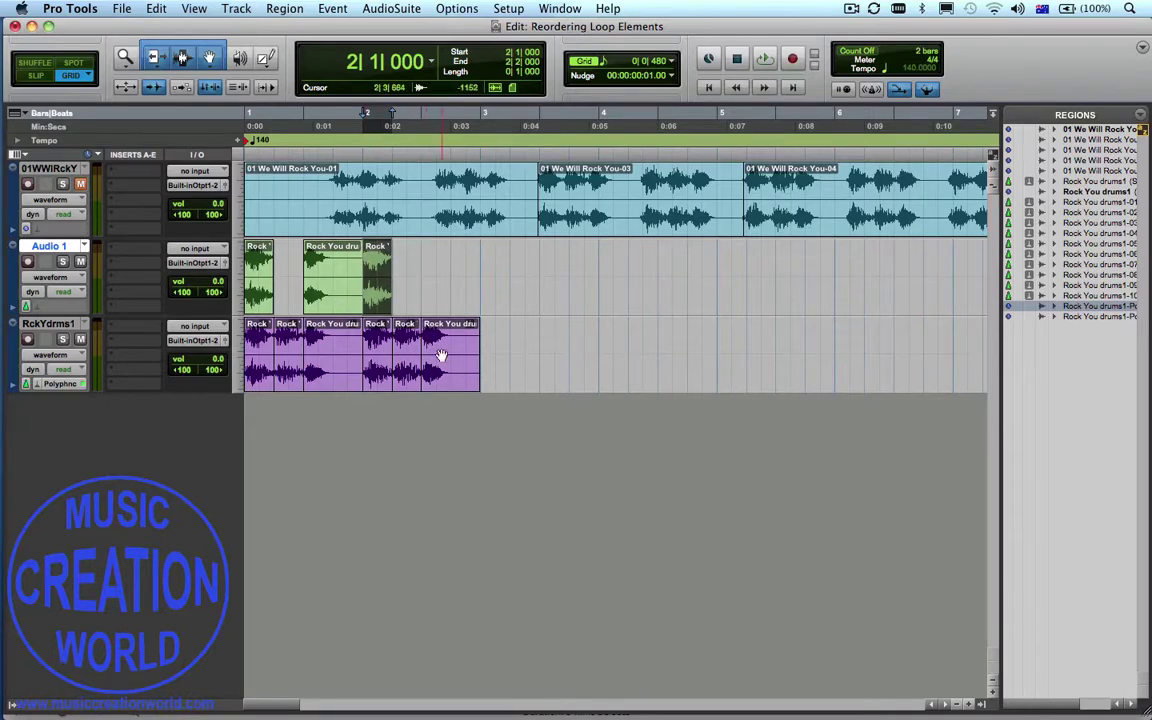
# Copy the last Rock You dru slice to 2|3, trim it to one beat, and duplicate it to 2|4.
pyautogui.moveTo(440, 369); pyautogui.dragTo(418, 290)
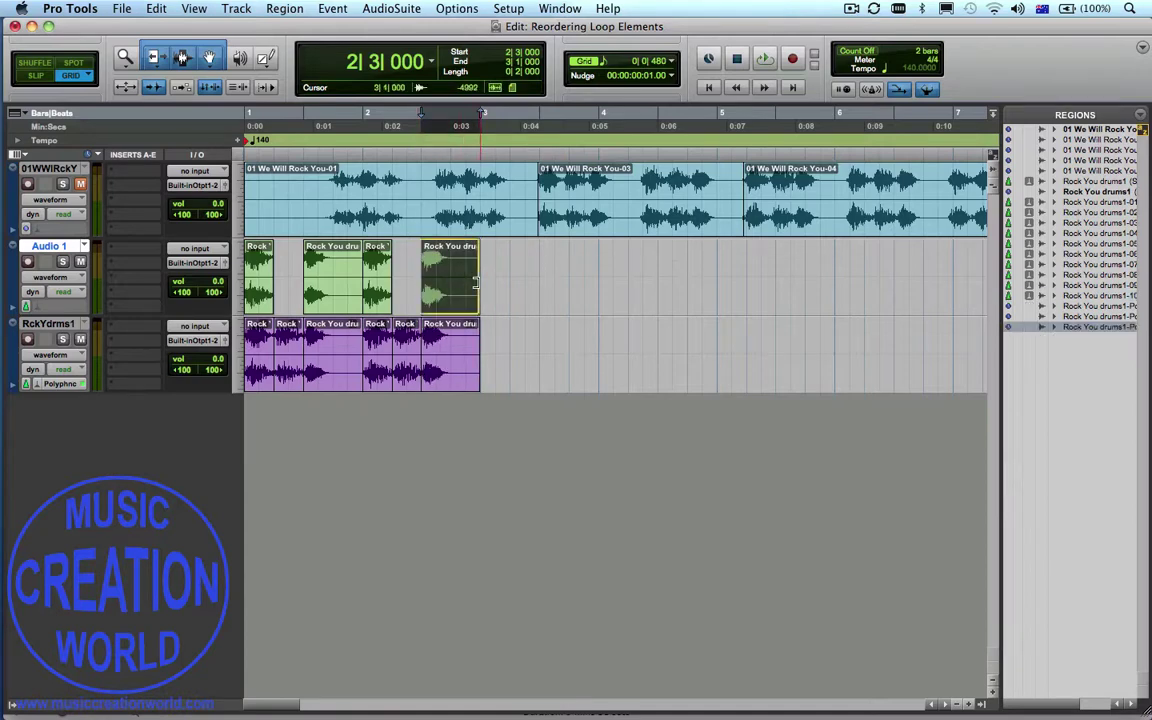
pyautogui.moveTo(476, 284); pyautogui.dragTo(450, 284)
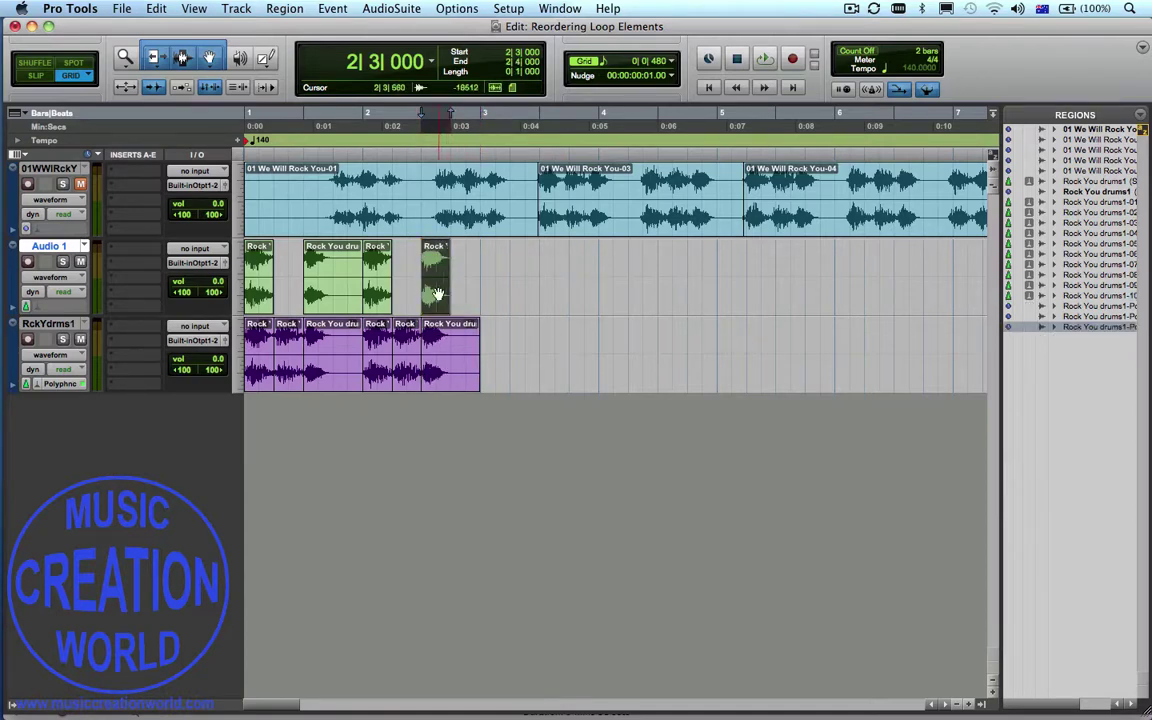
pyautogui.press('super+d')
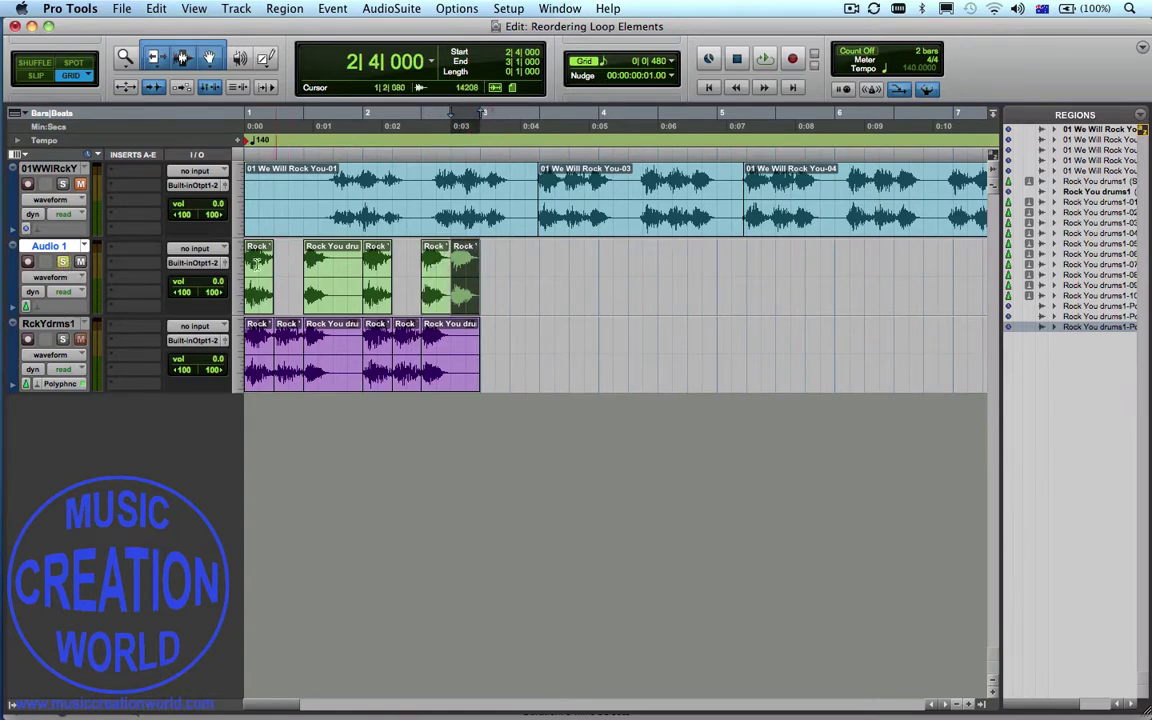
# Select bars 1–3 on Audio 1 and play the new pattern.
pyautogui.moveTo(490, 260); pyautogui.dragTo(222, 236)
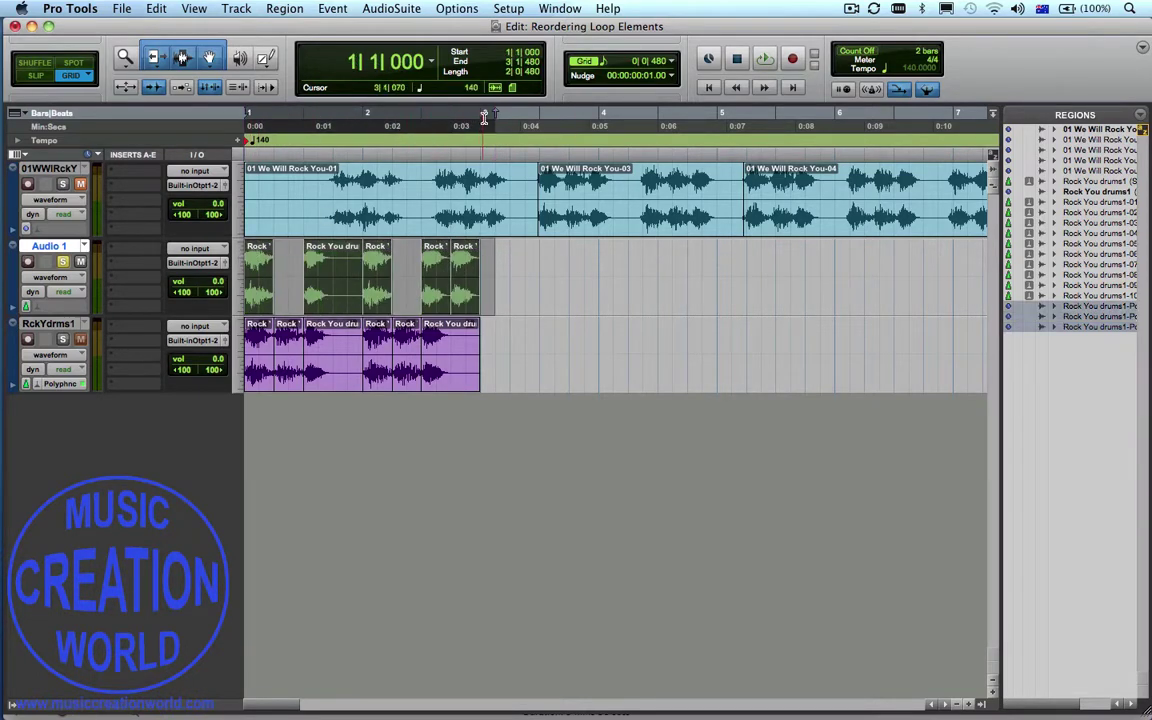
pyautogui.moveTo(494, 112); pyautogui.dragTo(484, 116)
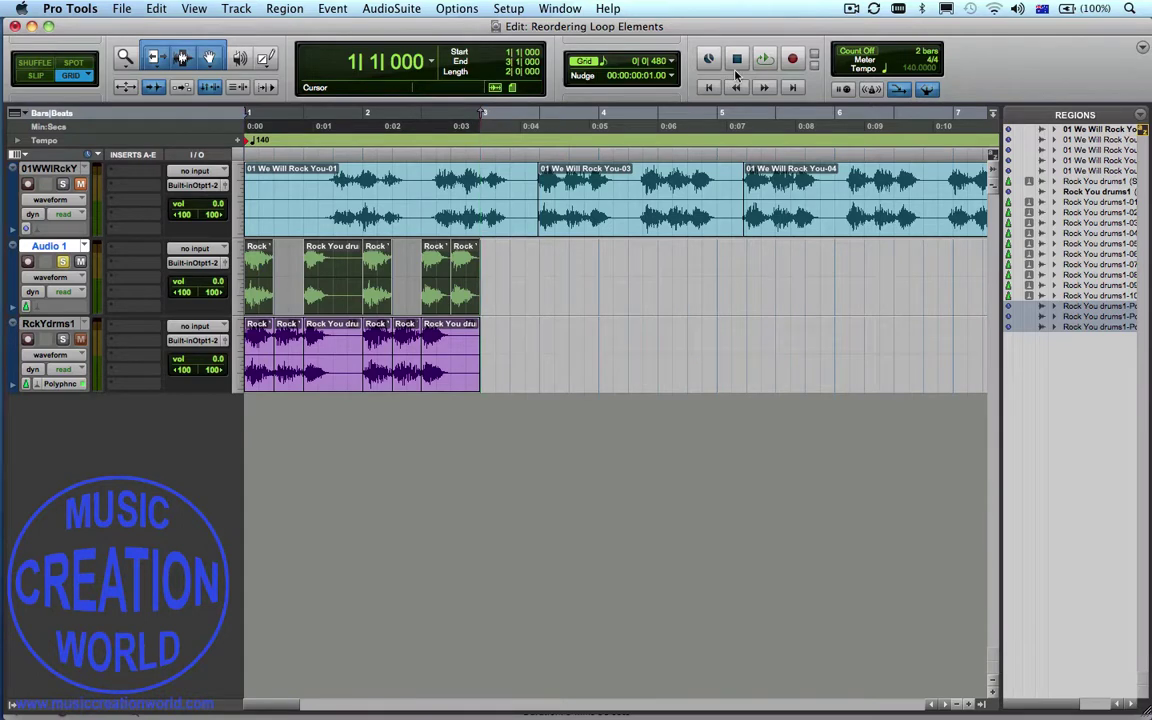
pyautogui.click(765, 60)
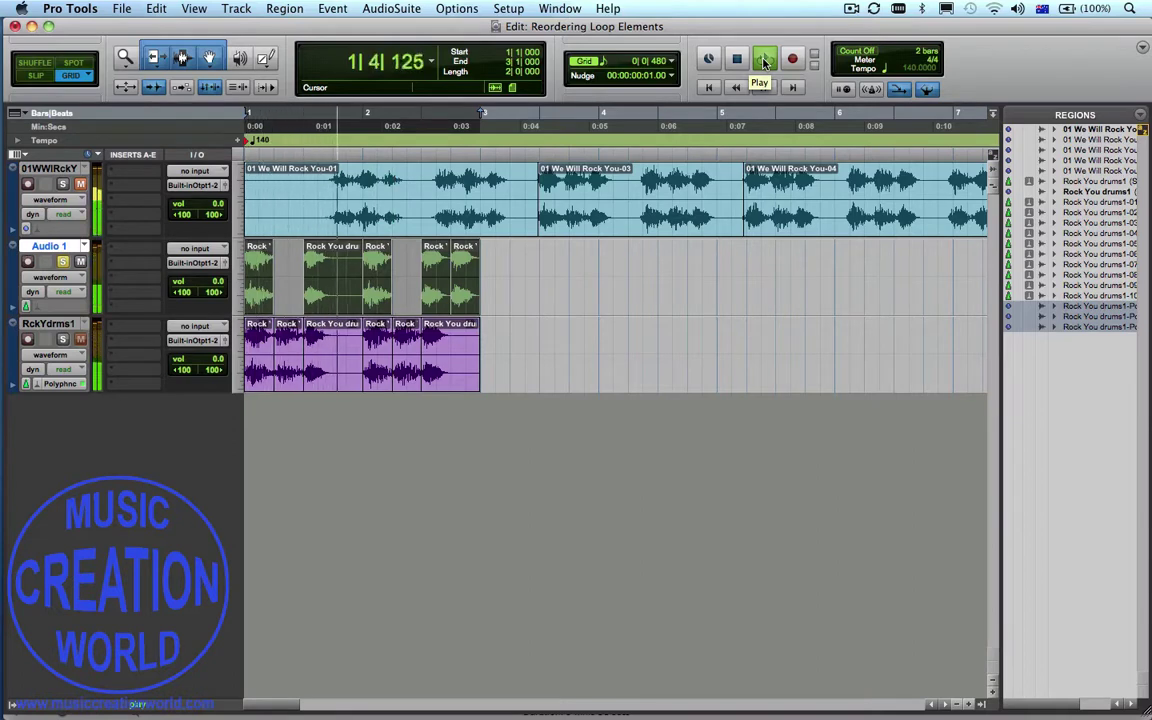
pyautogui.click(737, 60)
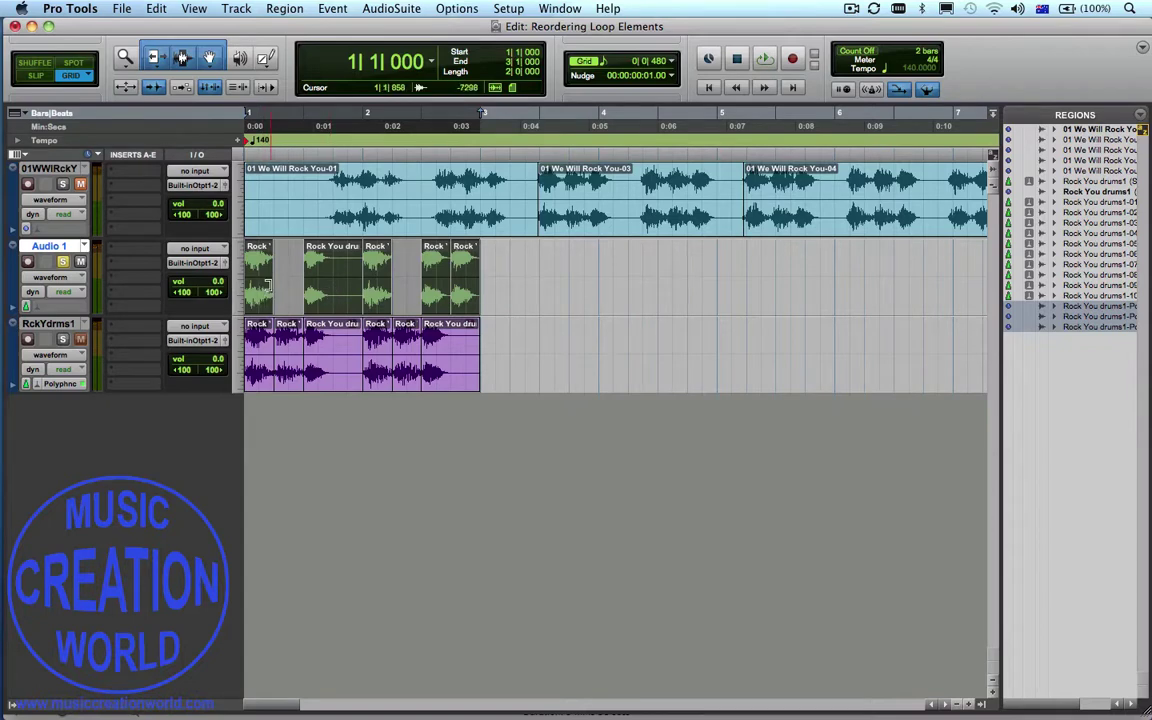
# Shorten the first Audio 1 slice to half a beat and copy another Rock slice after it.
pyautogui.moveTo(267, 285); pyautogui.dragTo(262, 288)
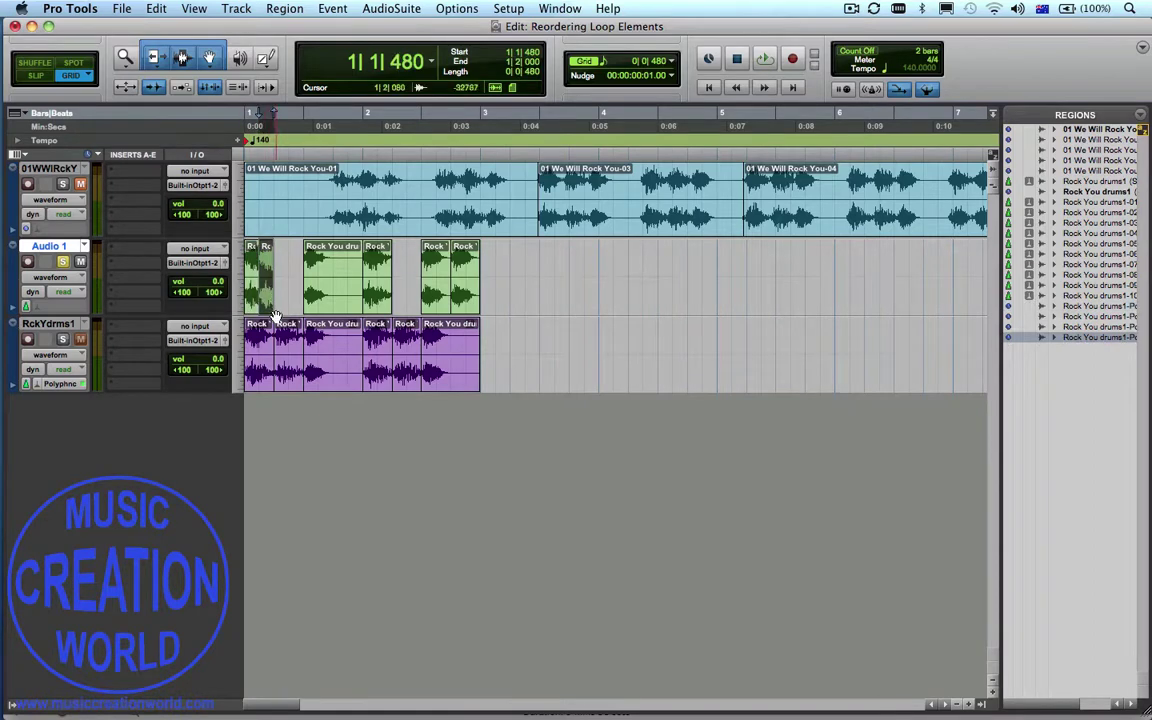
pyautogui.click(289, 375)
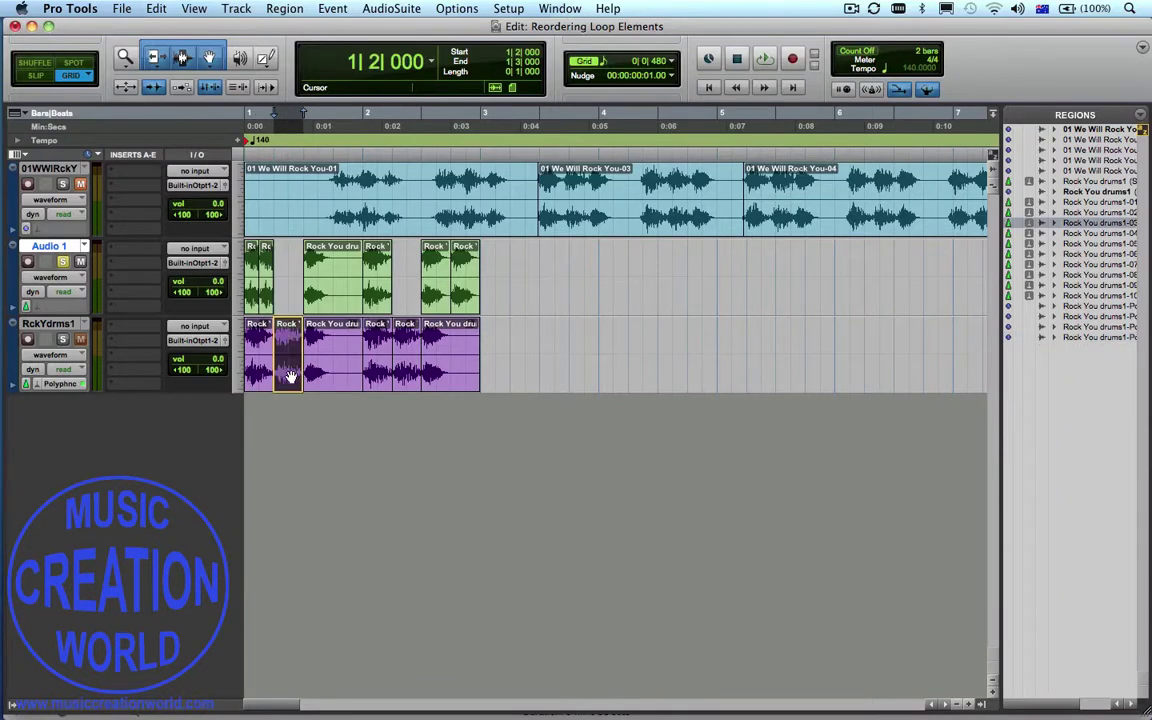
pyautogui.moveTo(289, 375); pyautogui.dragTo(289, 296)
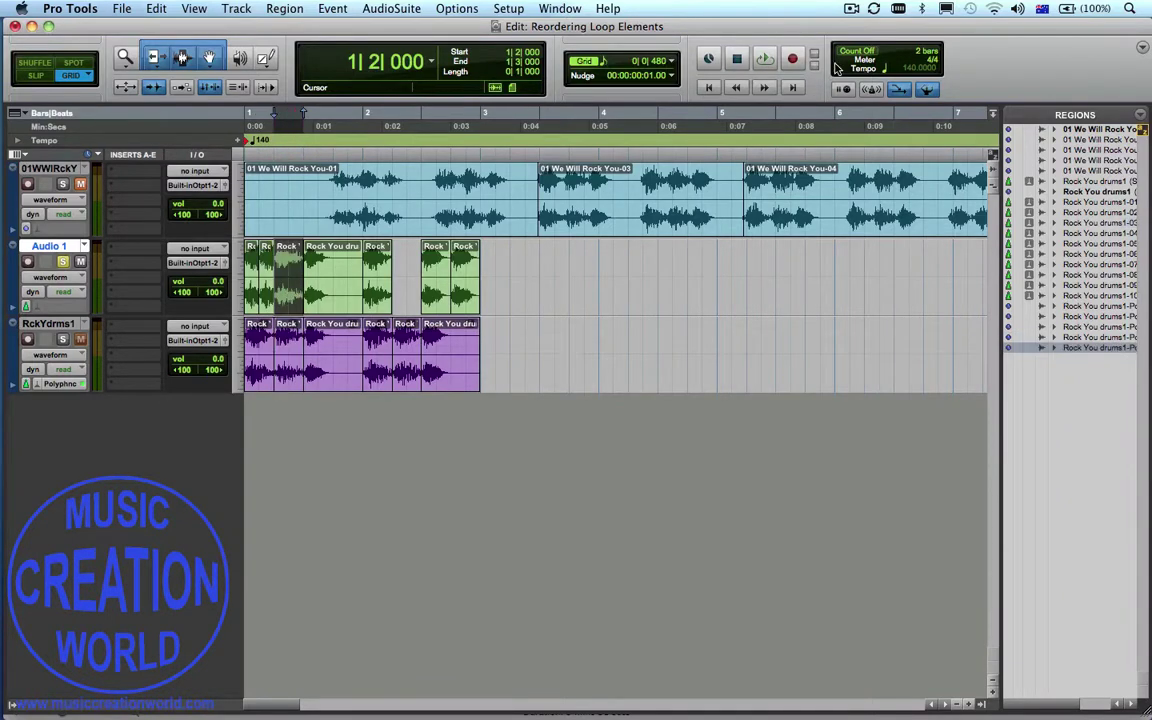
# Reselect bars 1 through 3 on Audio 1 and audition the revised pattern.
pyautogui.click(468, 255)
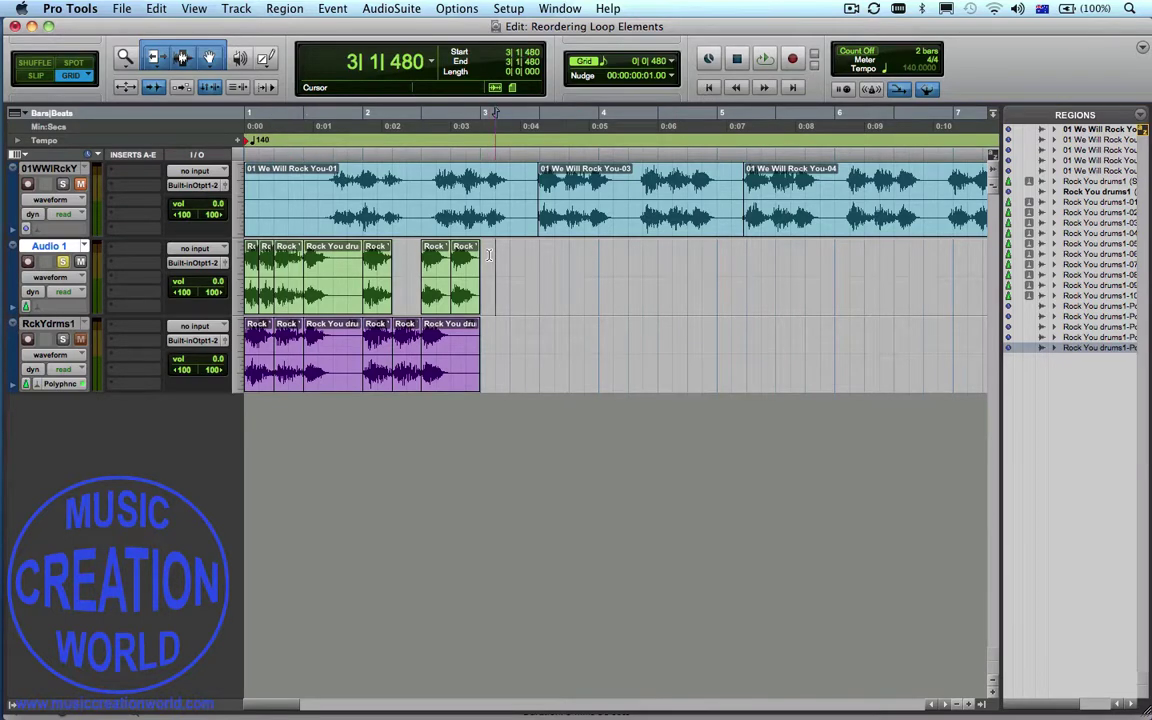
pyautogui.click(510, 265)
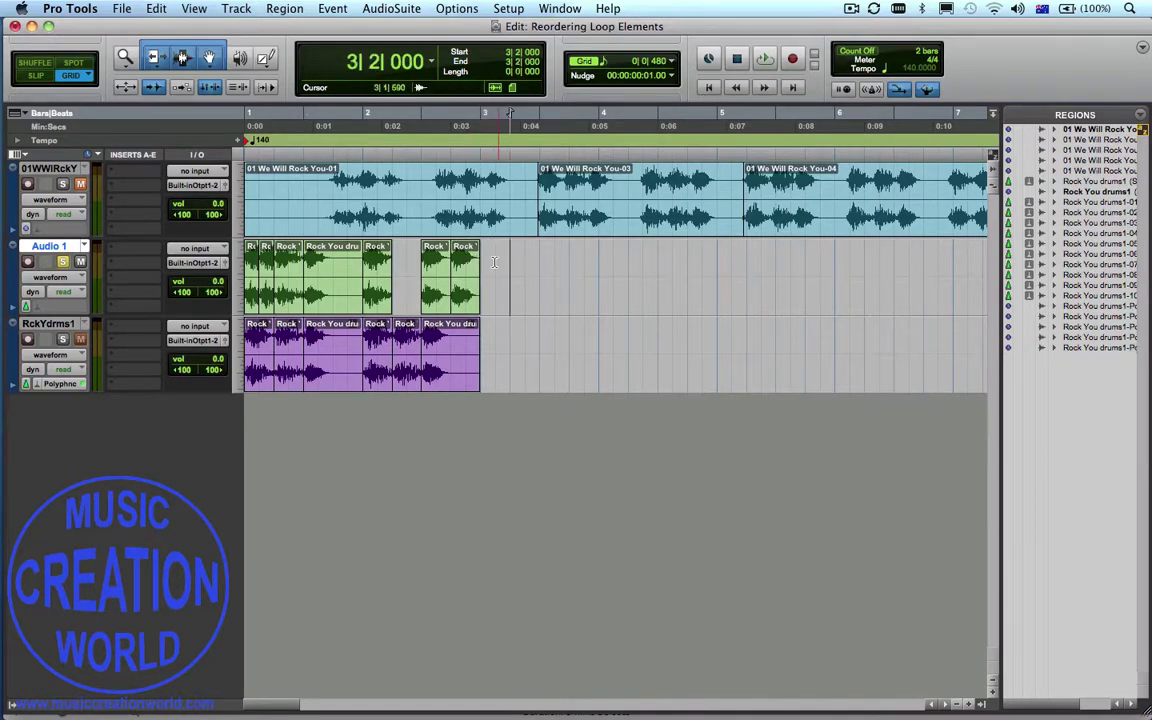
pyautogui.moveTo(488, 262); pyautogui.dragTo(247, 262)
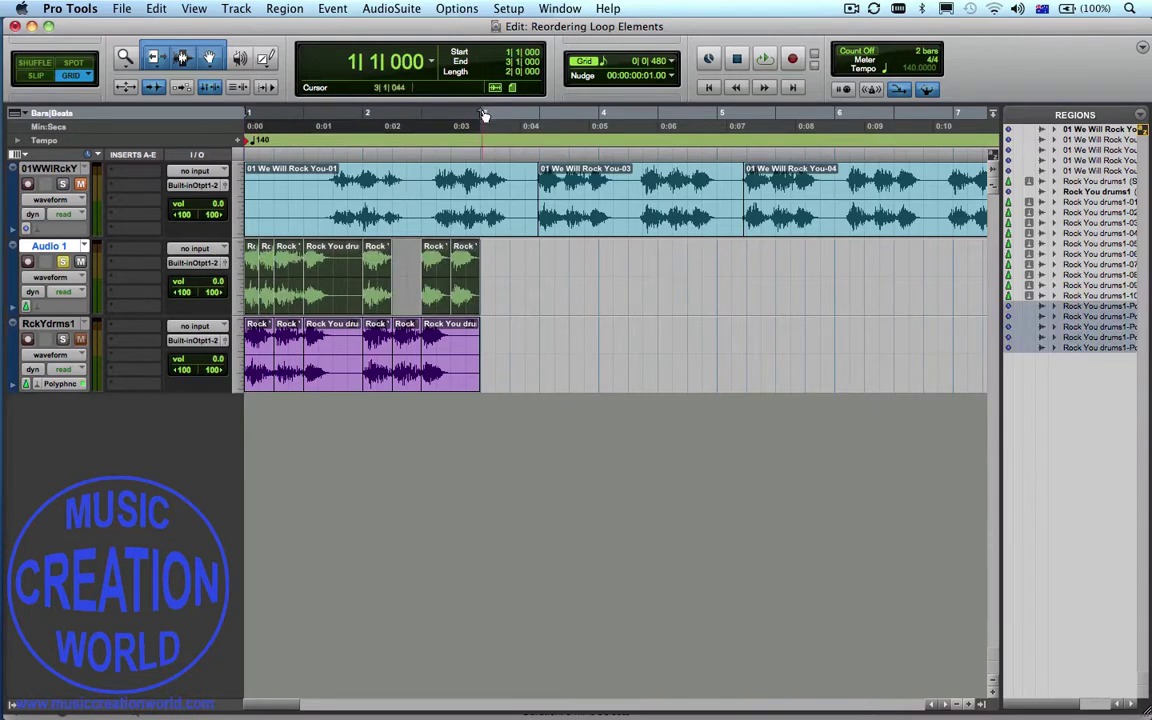
pyautogui.click(762, 60)
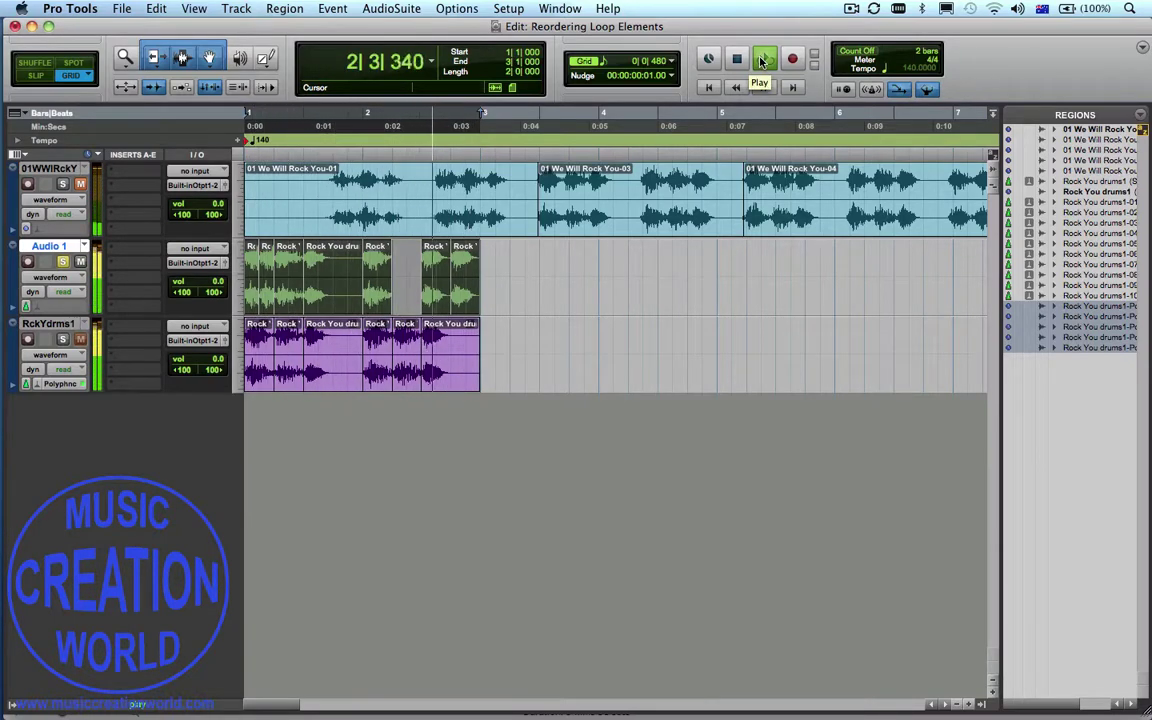
pyautogui.click(762, 61)
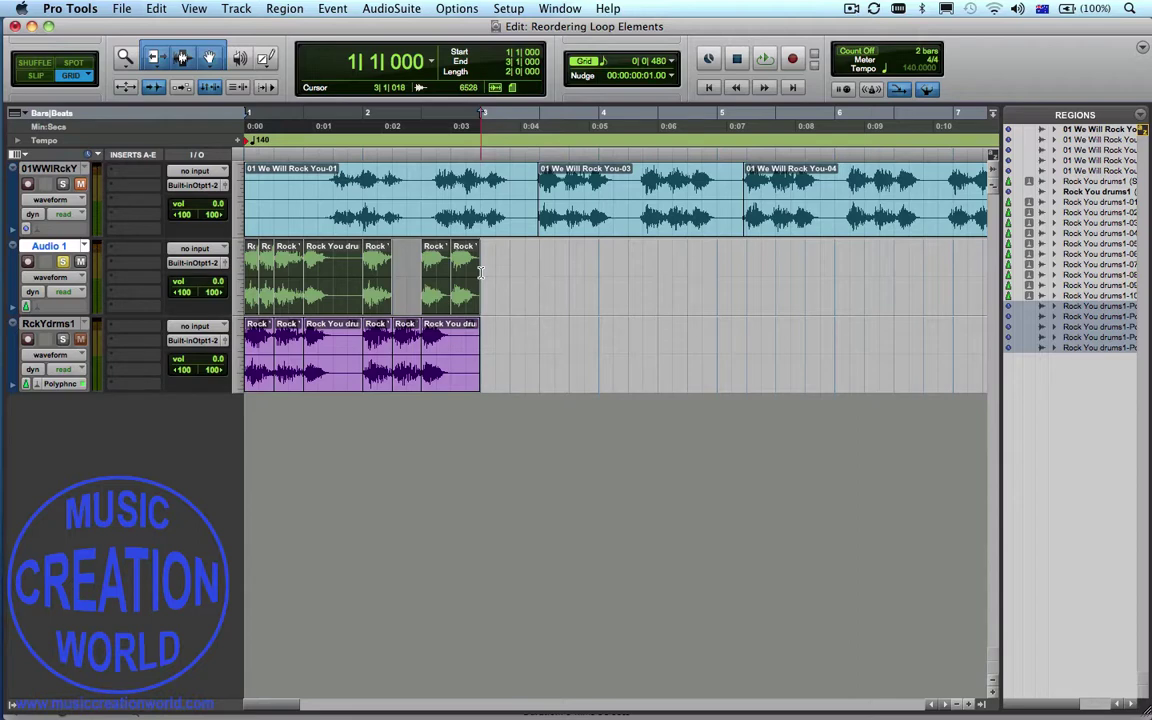
# Start a bounce to disk of the selection and accept the bounce settings.
pyautogui.click(122, 10)
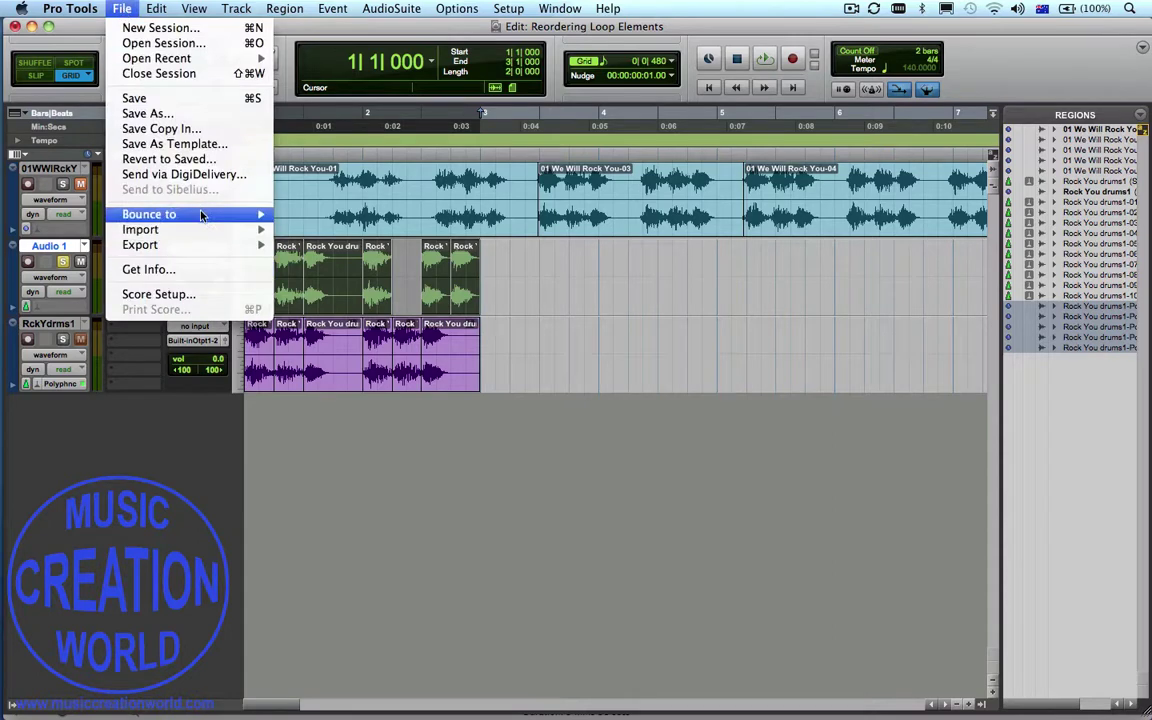
pyautogui.moveTo(185, 214)
pyautogui.click(299, 216)
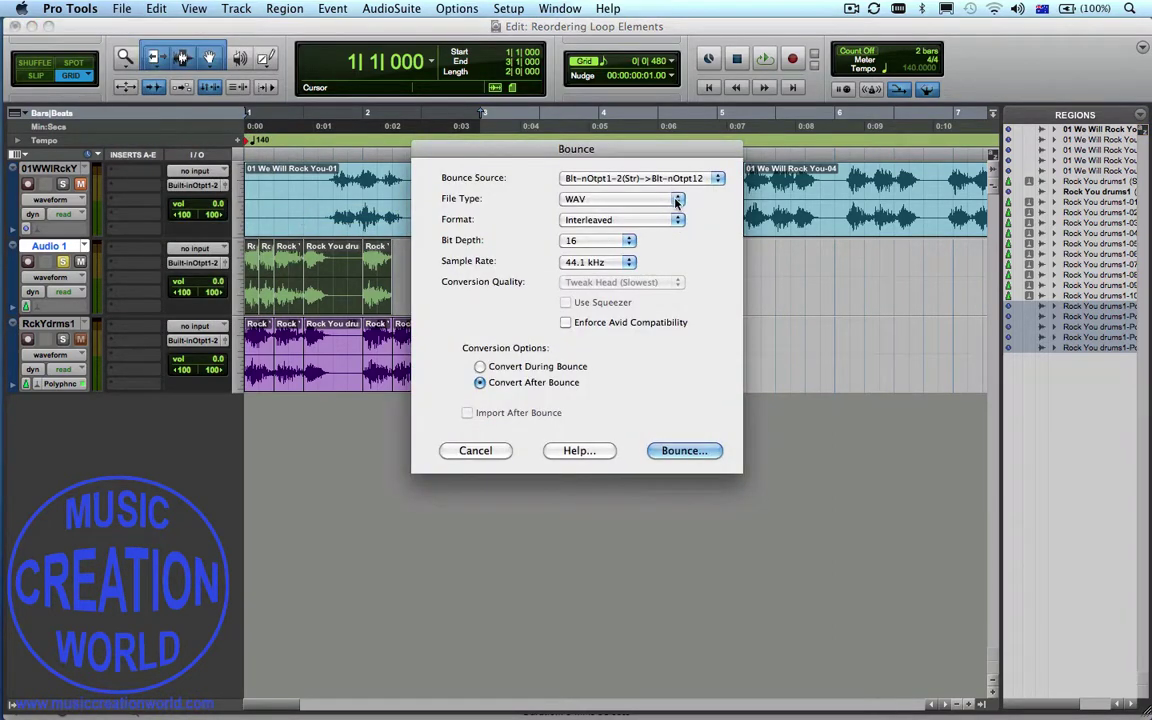
pyautogui.click(676, 450)
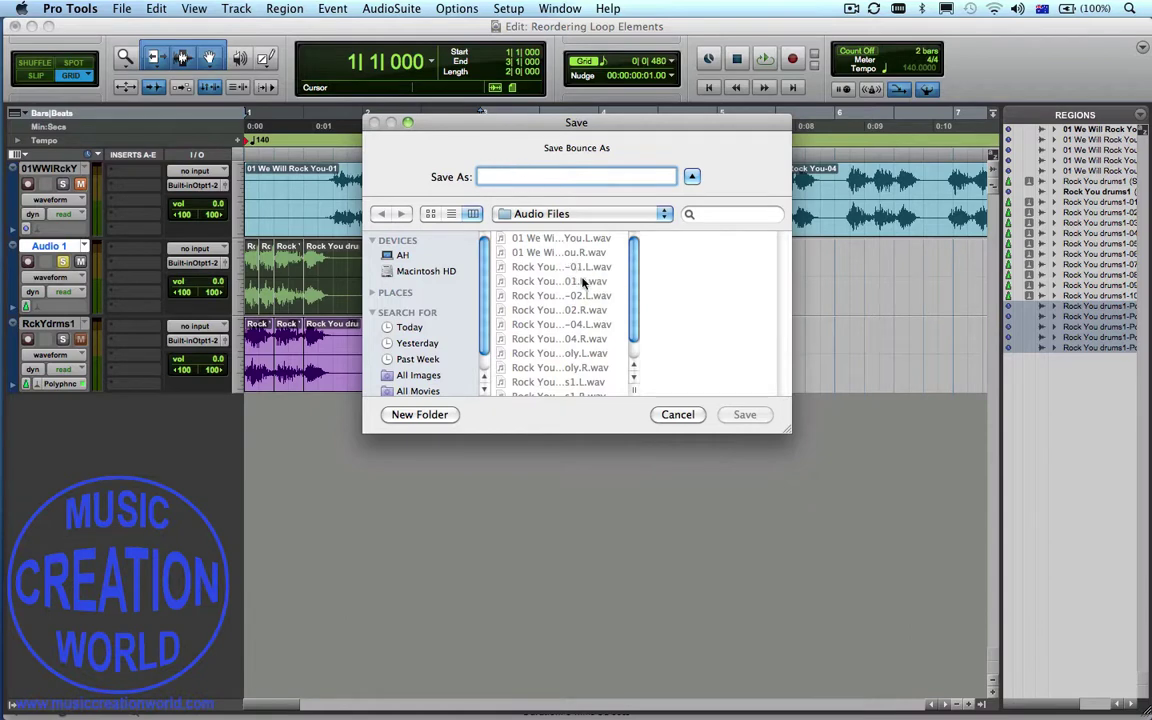
# Name the bounce file 'Rock You drums2' and save it.
pyautogui.scroll(-2, 633, 285)
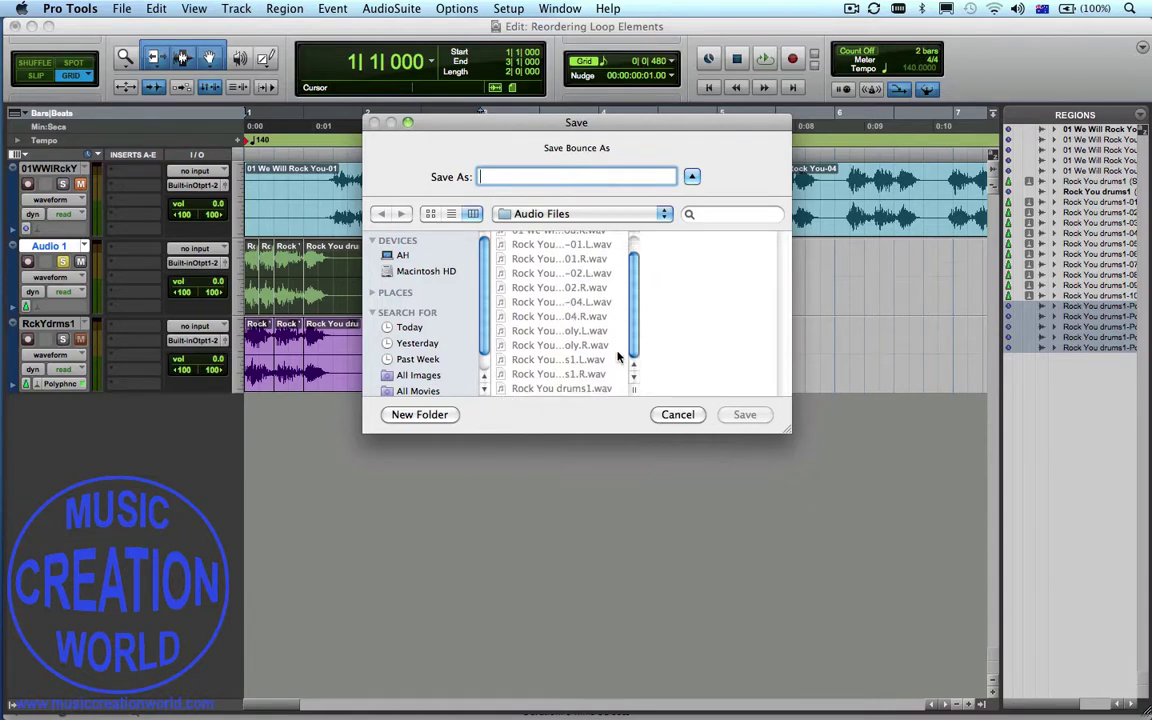
pyautogui.click(583, 390)
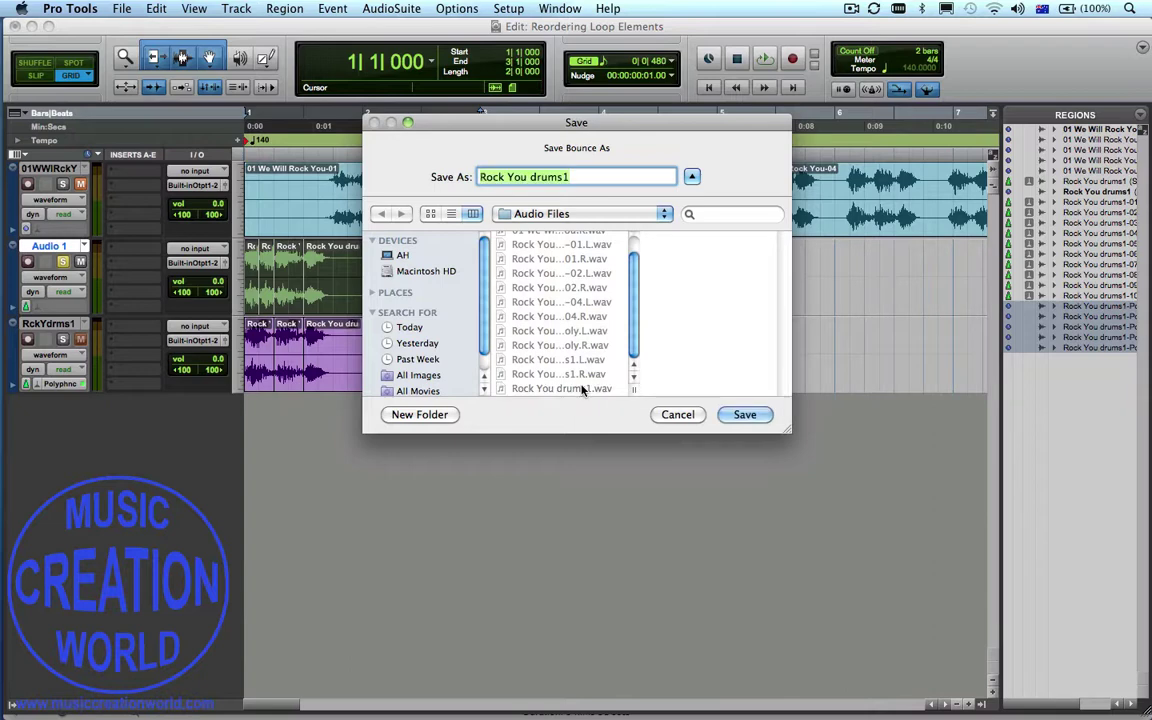
pyautogui.click(572, 177)
pyautogui.press('BackSpace')
pyautogui.write('2')
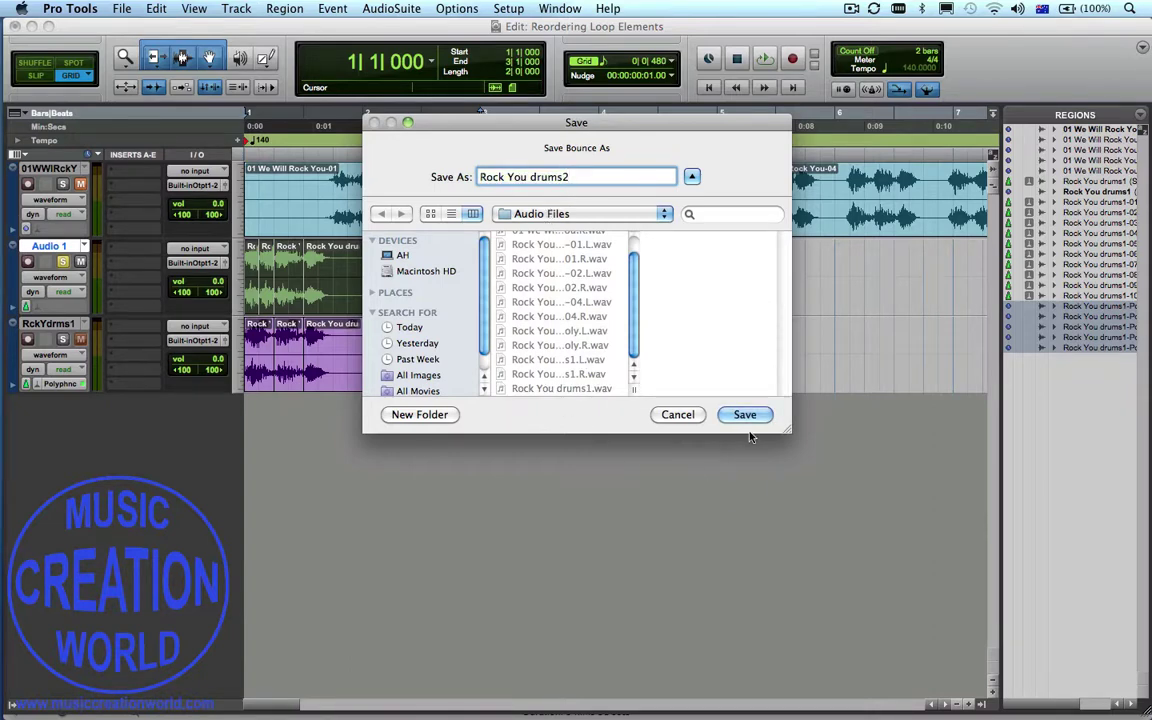
pyautogui.click(746, 415)
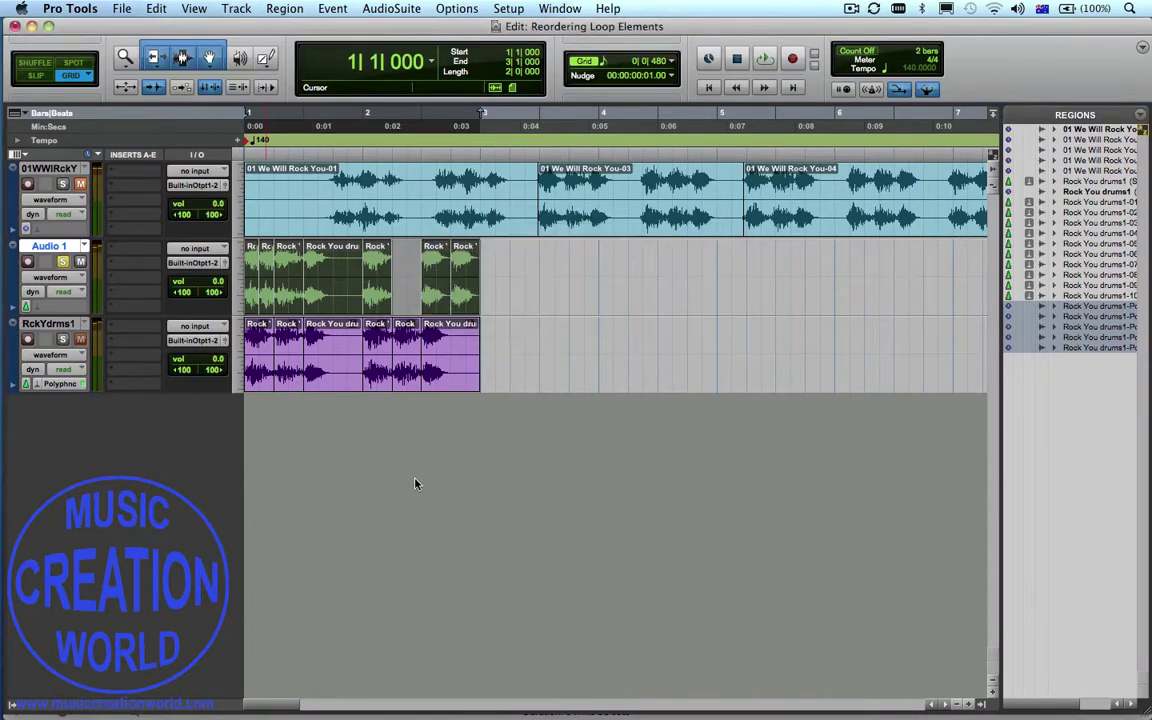
pyautogui.click(156, 9)
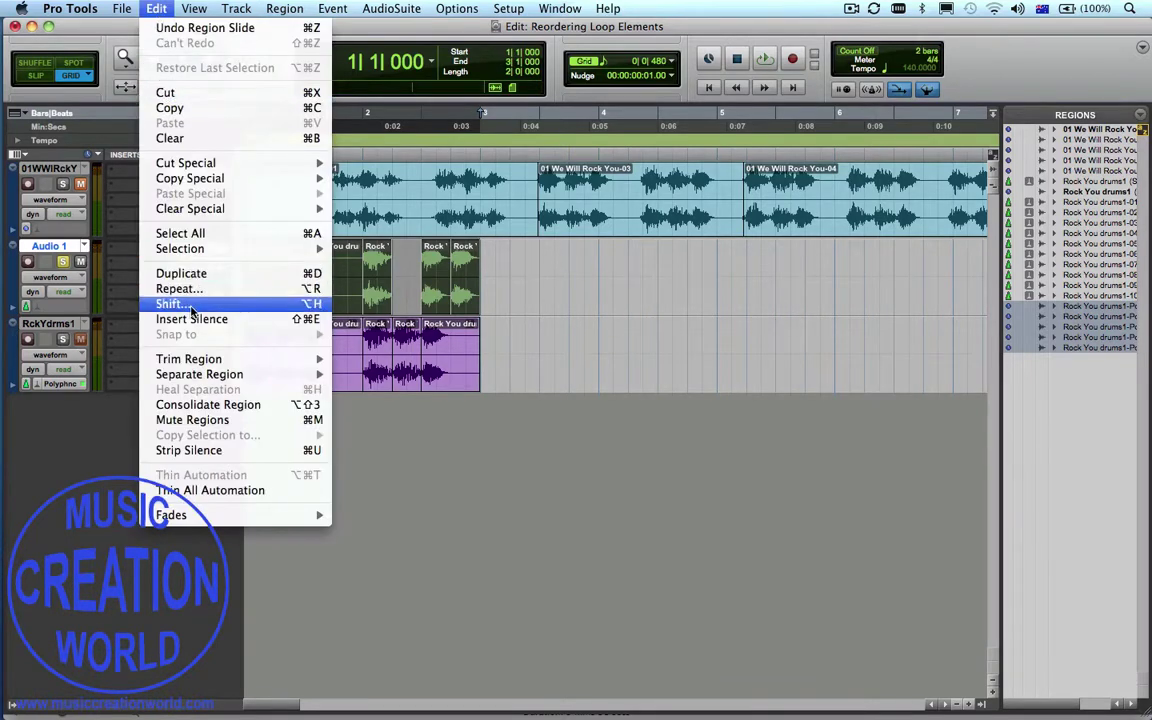
# Audition Rock You drums2.wav in the Audio Files browser and drag it onto a new track.
pyautogui.moveTo(560, 9)
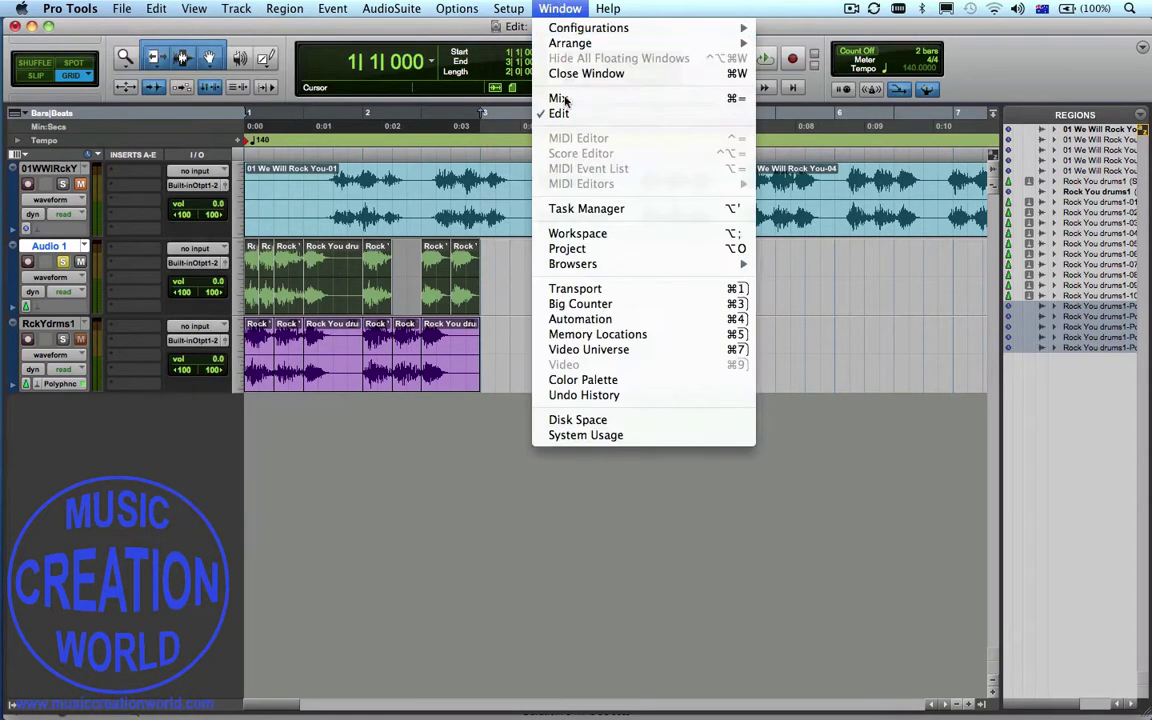
pyautogui.moveTo(576, 268)
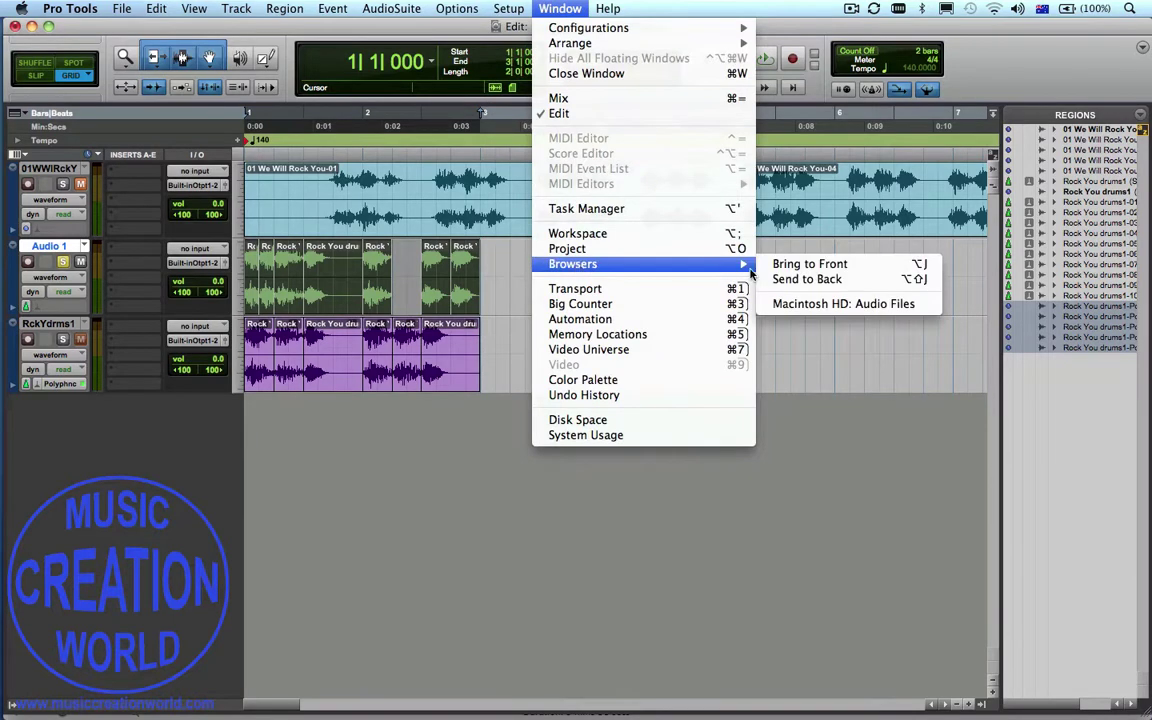
pyautogui.click(843, 303)
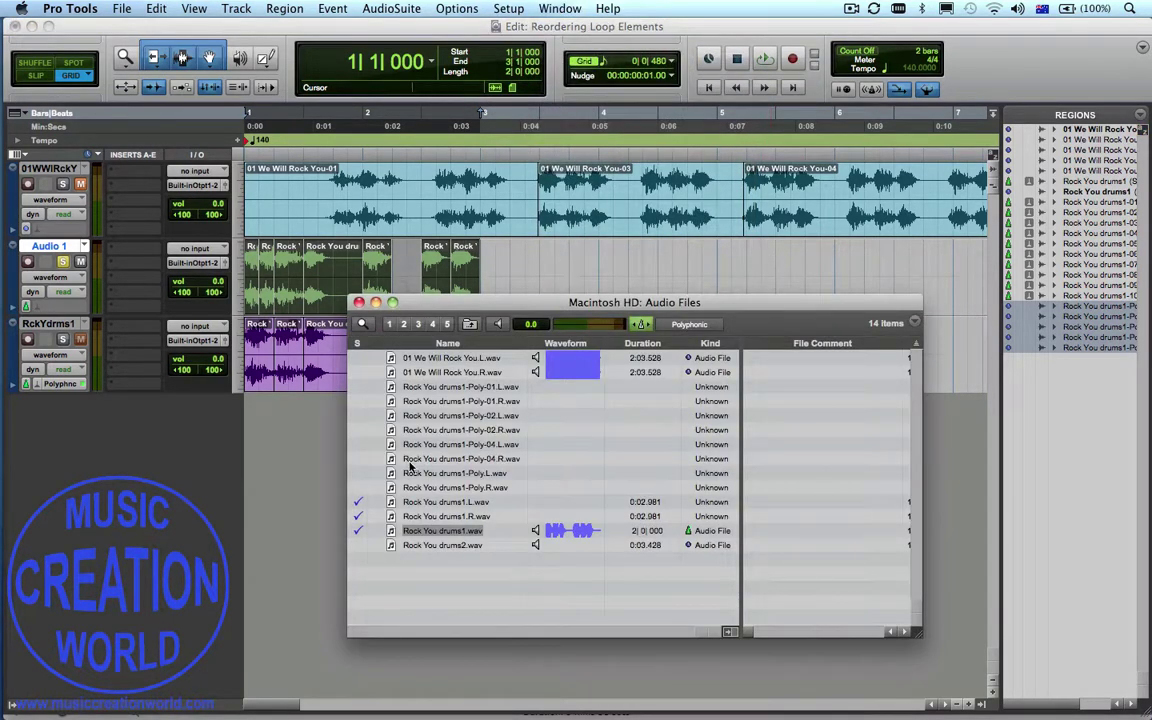
pyautogui.click(430, 546)
pyautogui.click(500, 325)
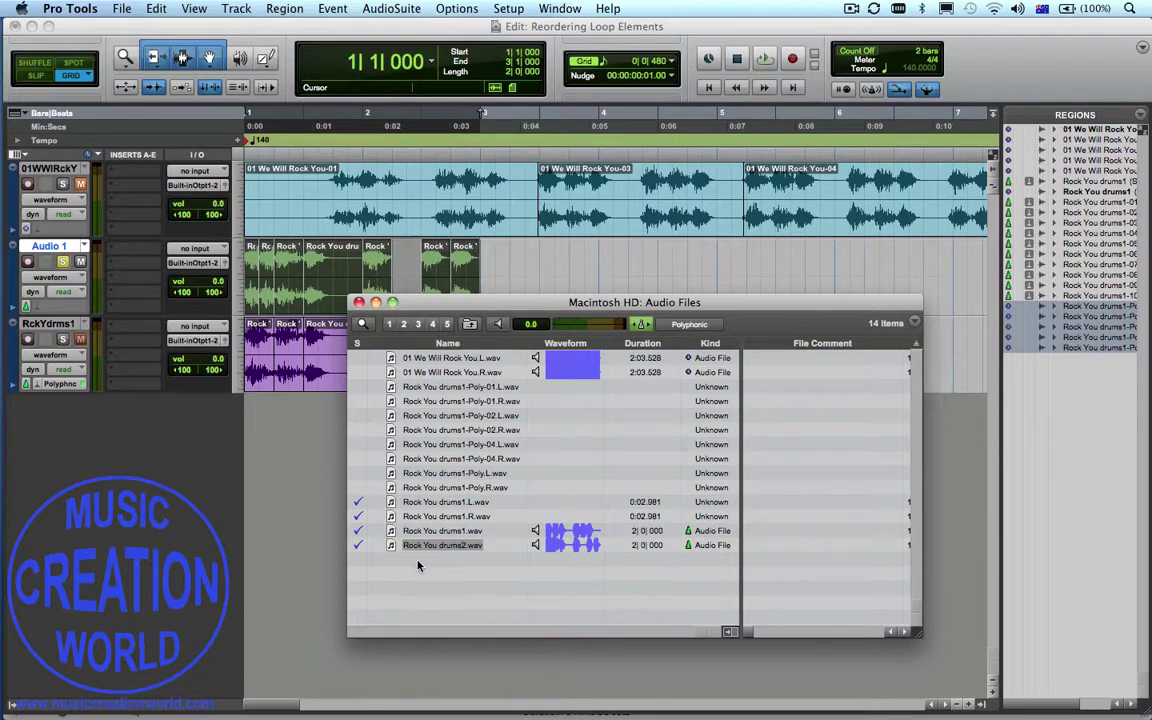
pyautogui.moveTo(437, 545); pyautogui.dragTo(267, 420)
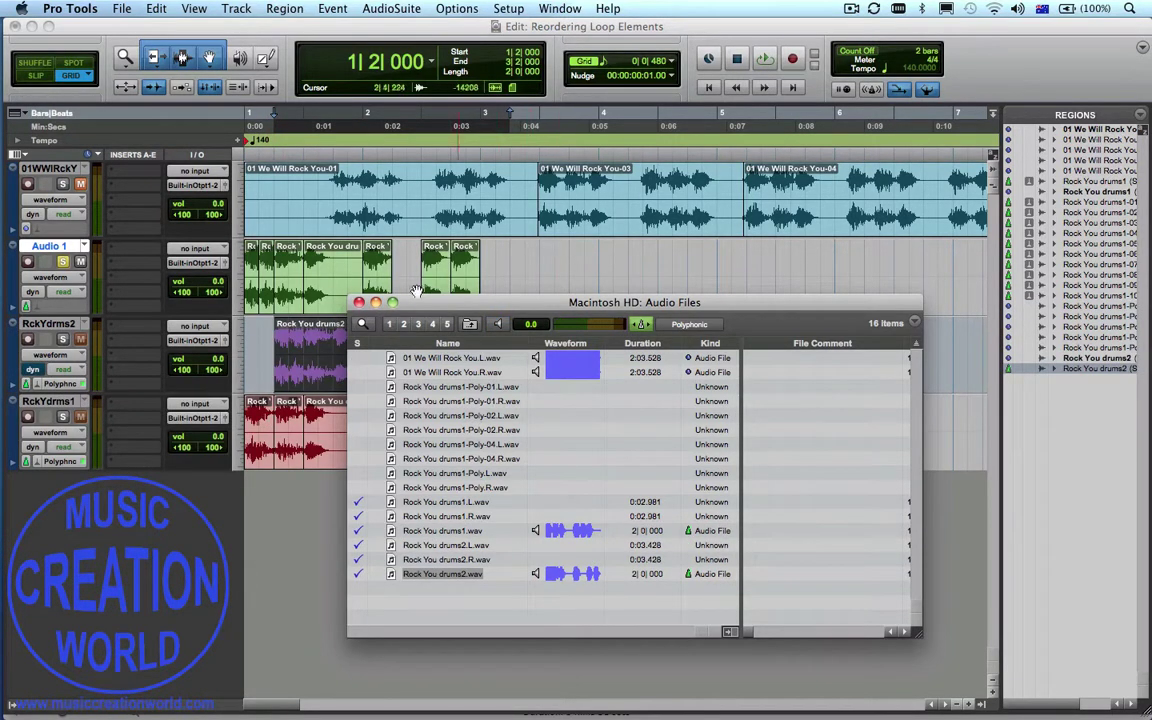
pyautogui.click(358, 302)
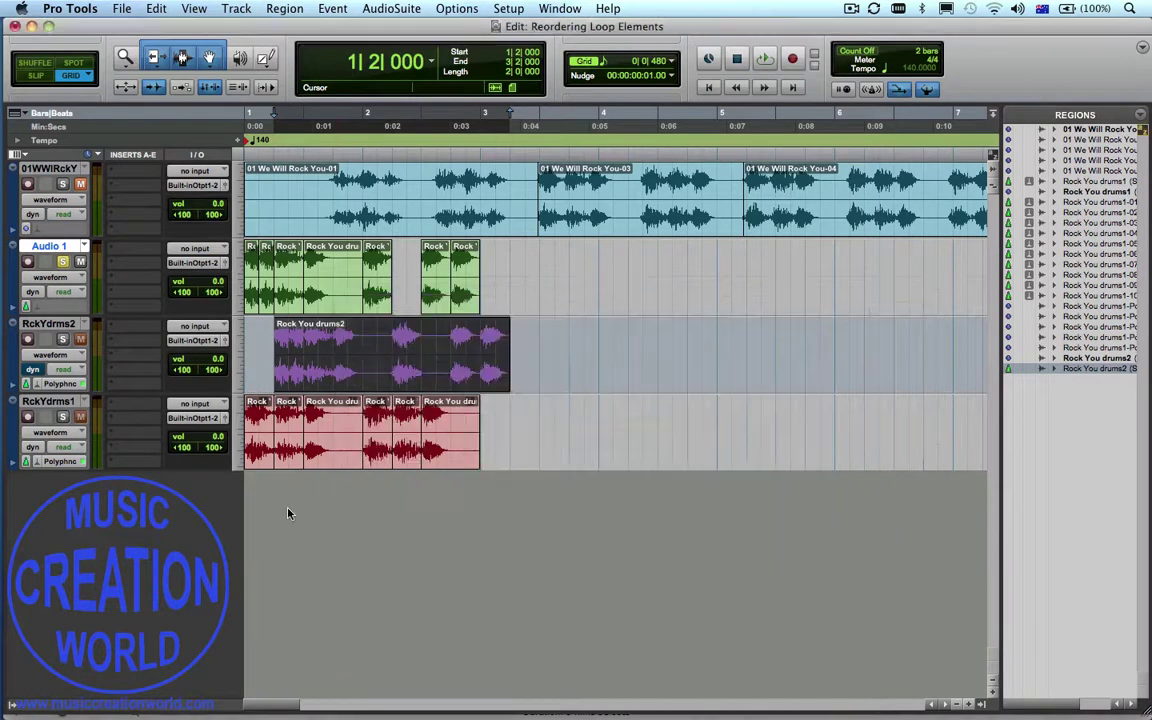
# Move the Rock You drums2 region to bar 1 and loop it 3 times.
pyautogui.moveTo(330, 374); pyautogui.dragTo(296, 375)
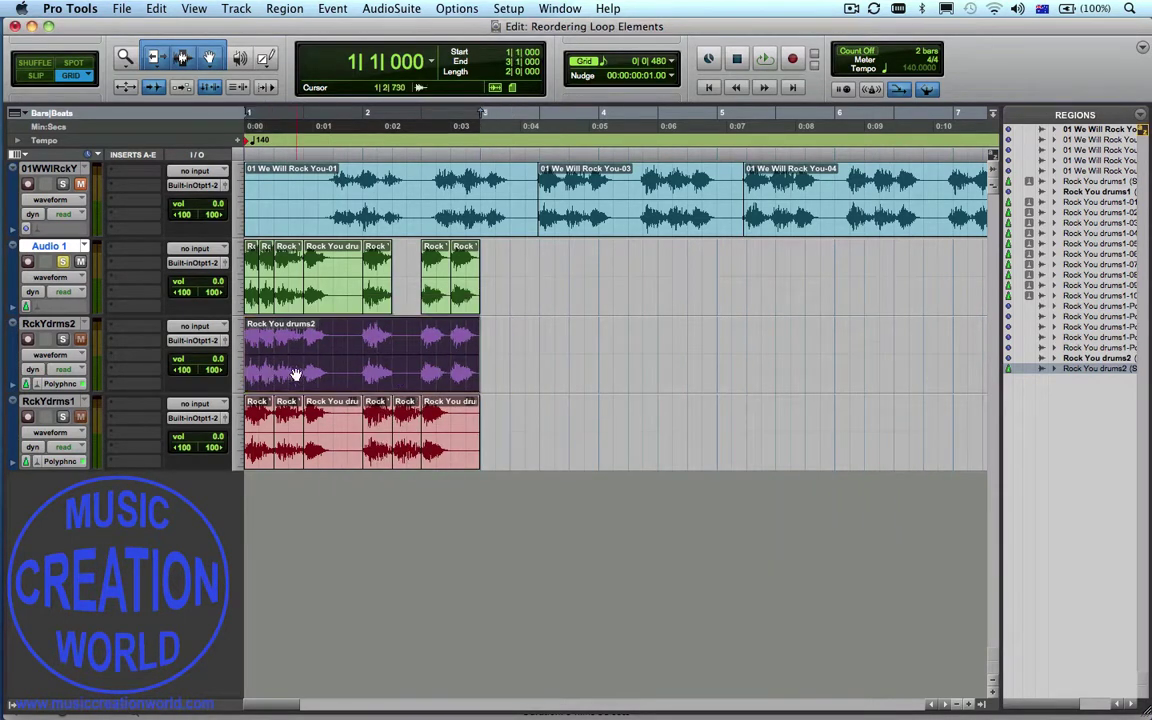
pyautogui.click(284, 9)
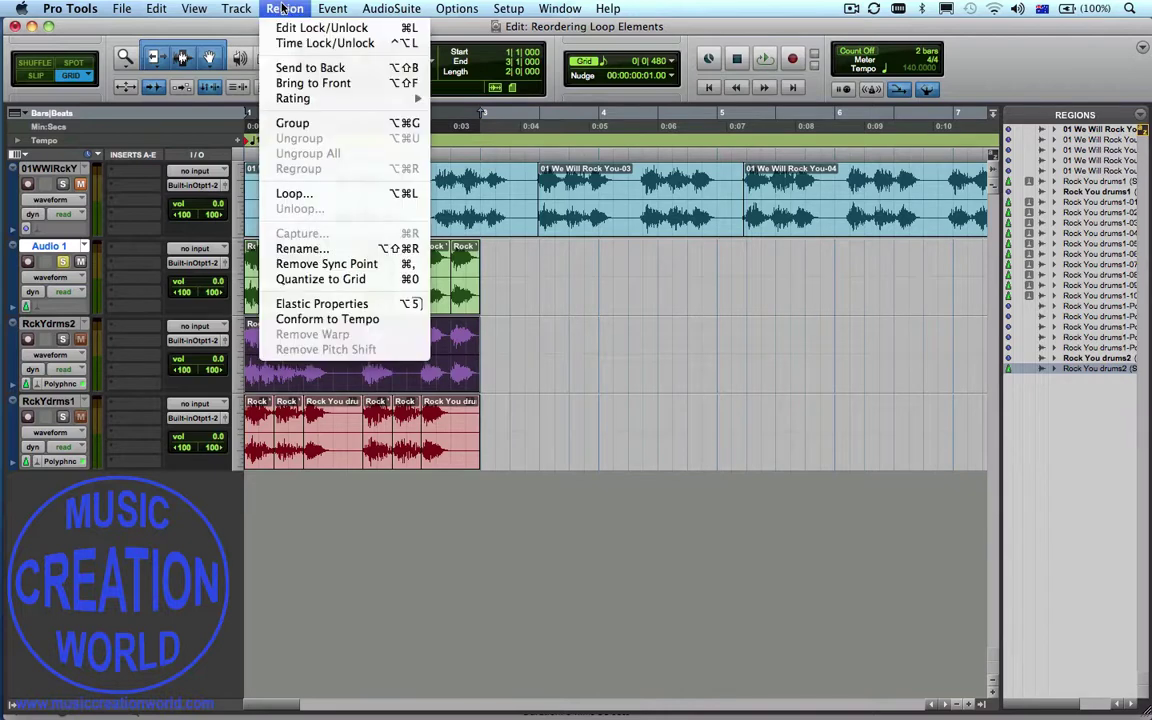
pyautogui.click(296, 194)
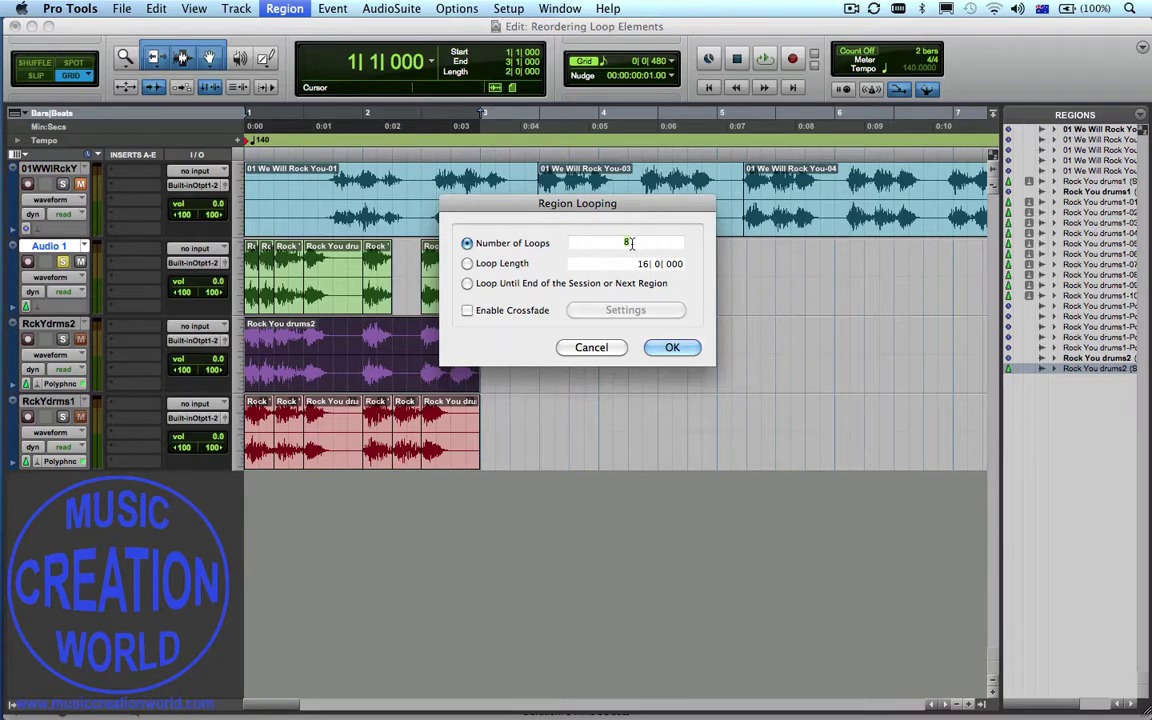
pyautogui.write('3')
pyautogui.click(684, 350)
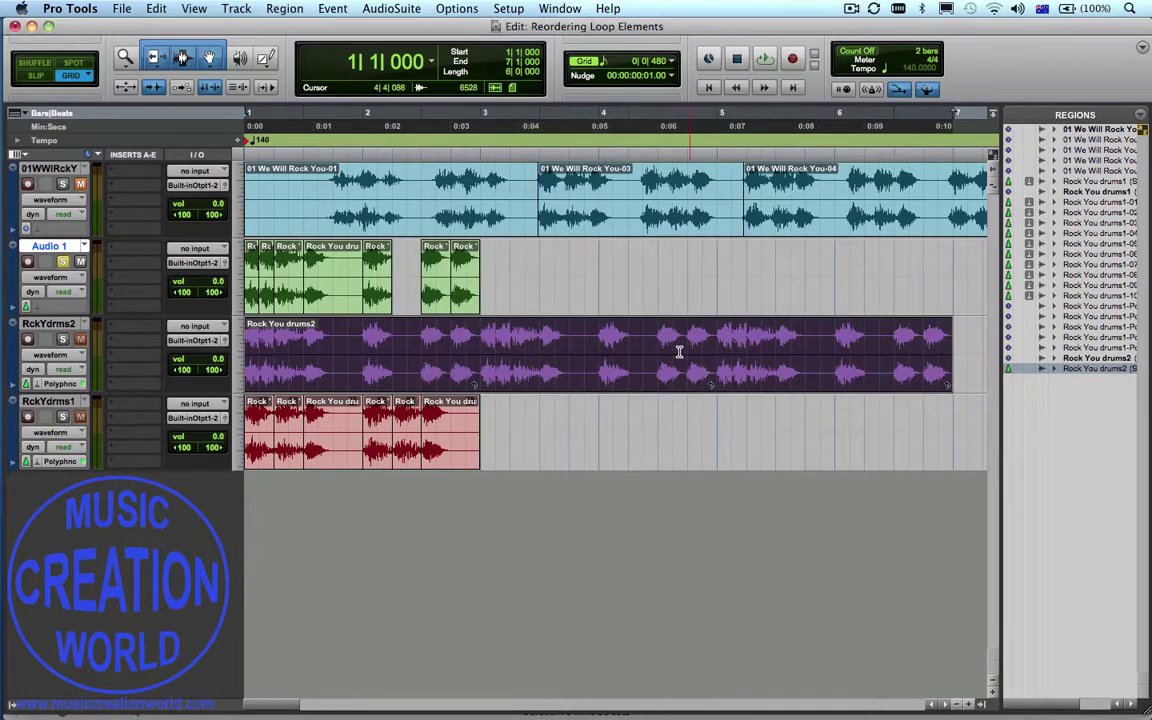
# Change the session tempo from 140 to 150 BPM.
pyautogui.doubleClick(245, 141)
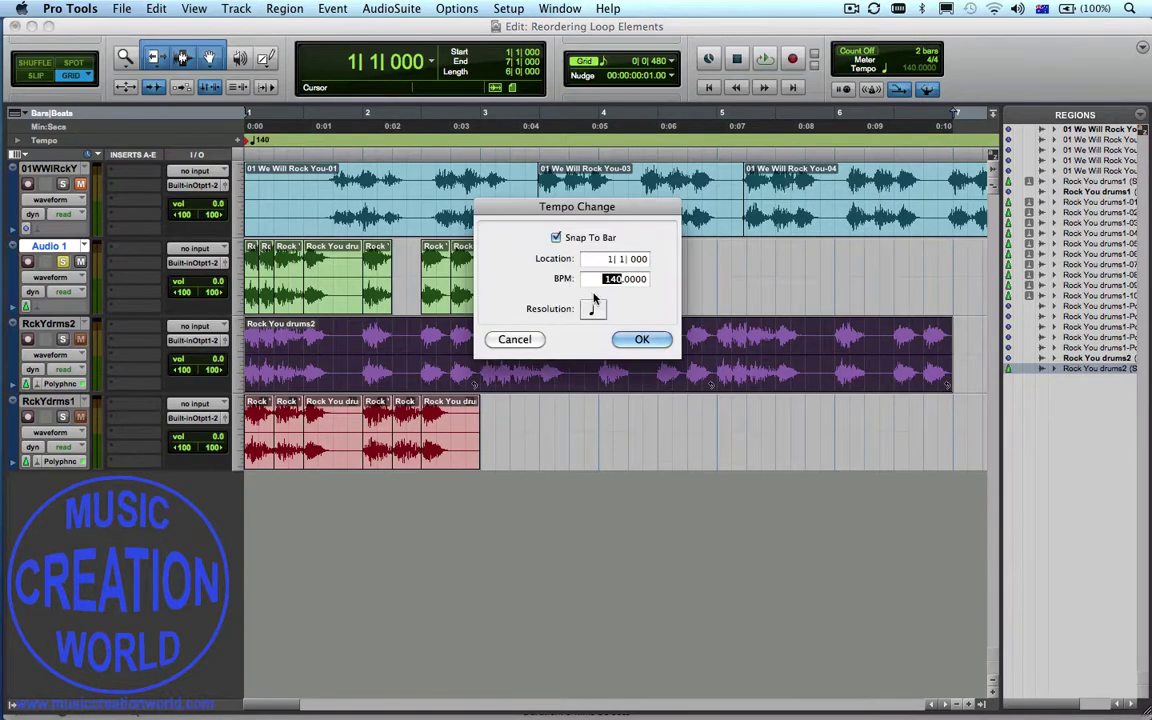
pyautogui.write('150')
pyautogui.click(642, 339)
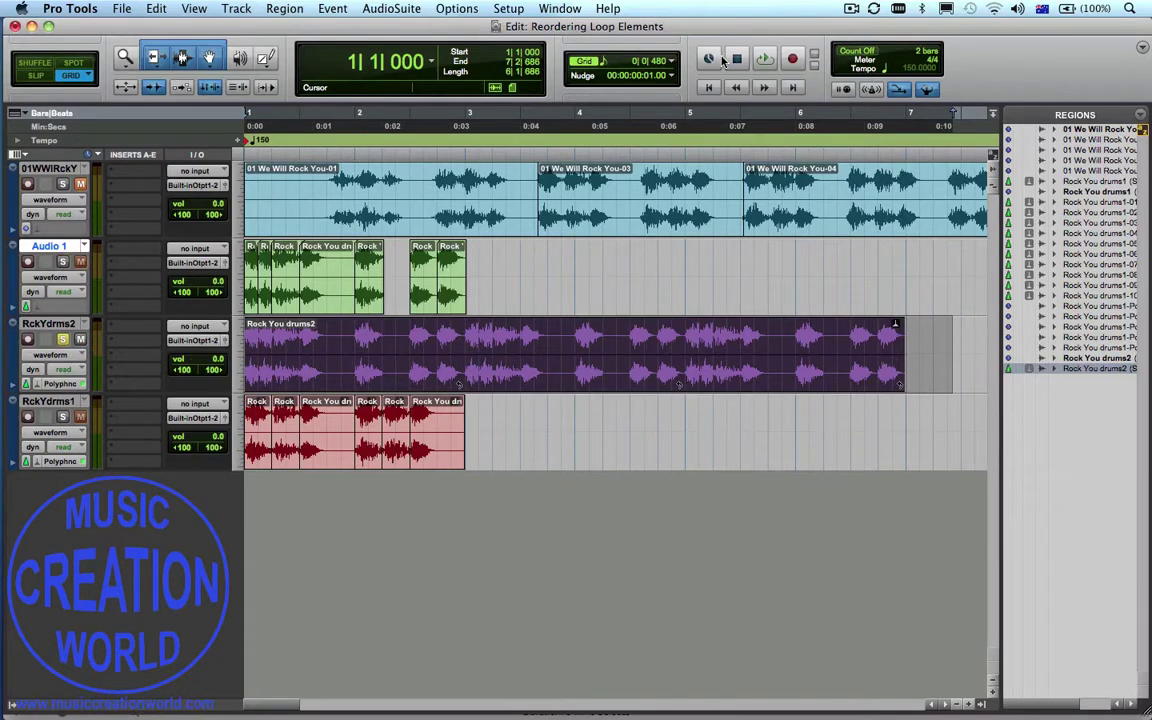
# Return to the session start and play the looped drums at 150 BPM.
pyautogui.click(710, 88)
pyautogui.click(759, 60)
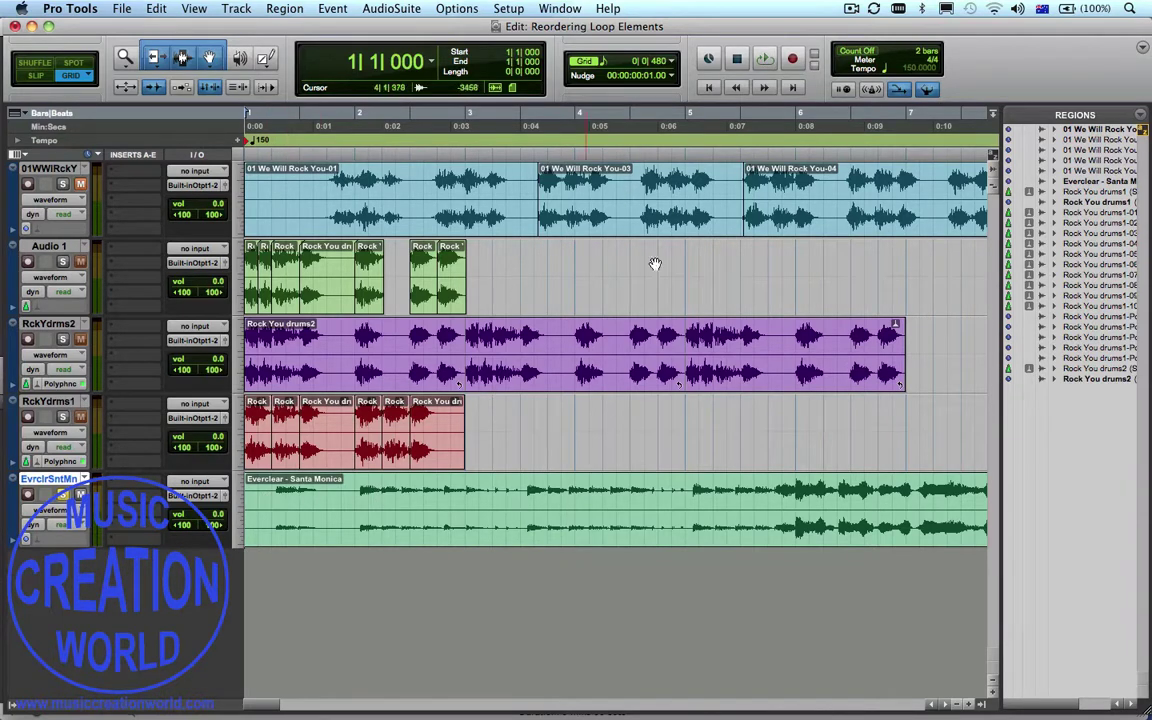
pyautogui.click(763, 59)
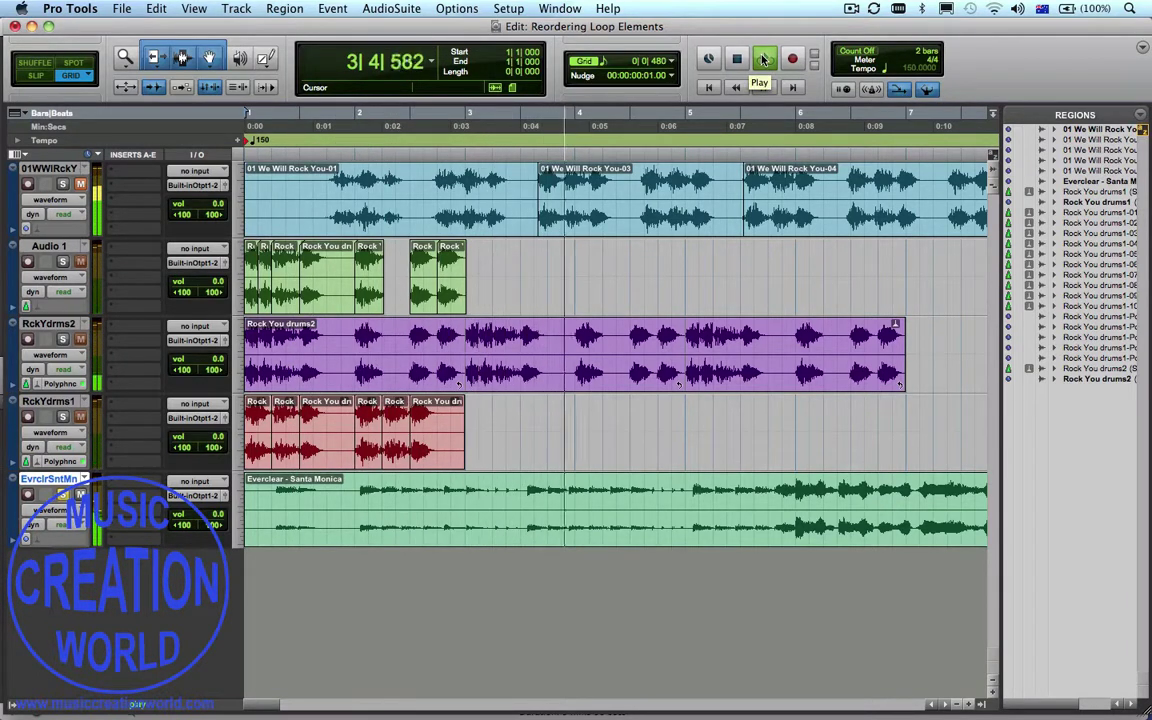
pyautogui.click(763, 59)
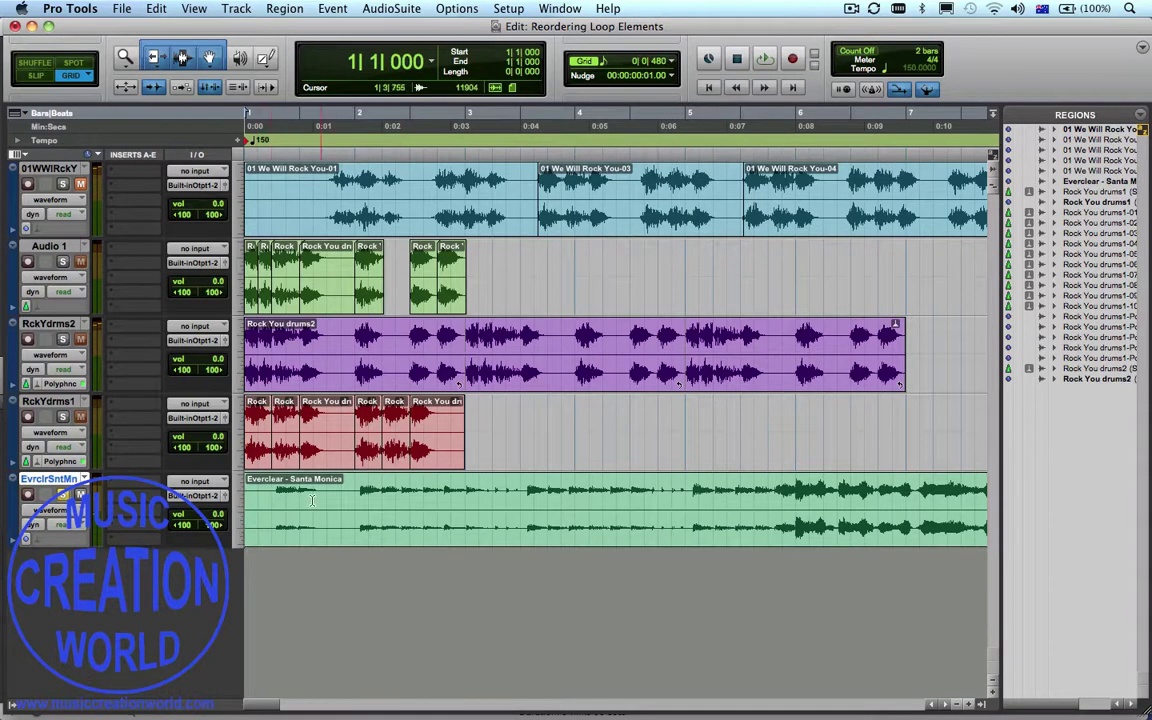
pyautogui.click(400, 494)
pyautogui.press('space')
pyautogui.press('space')
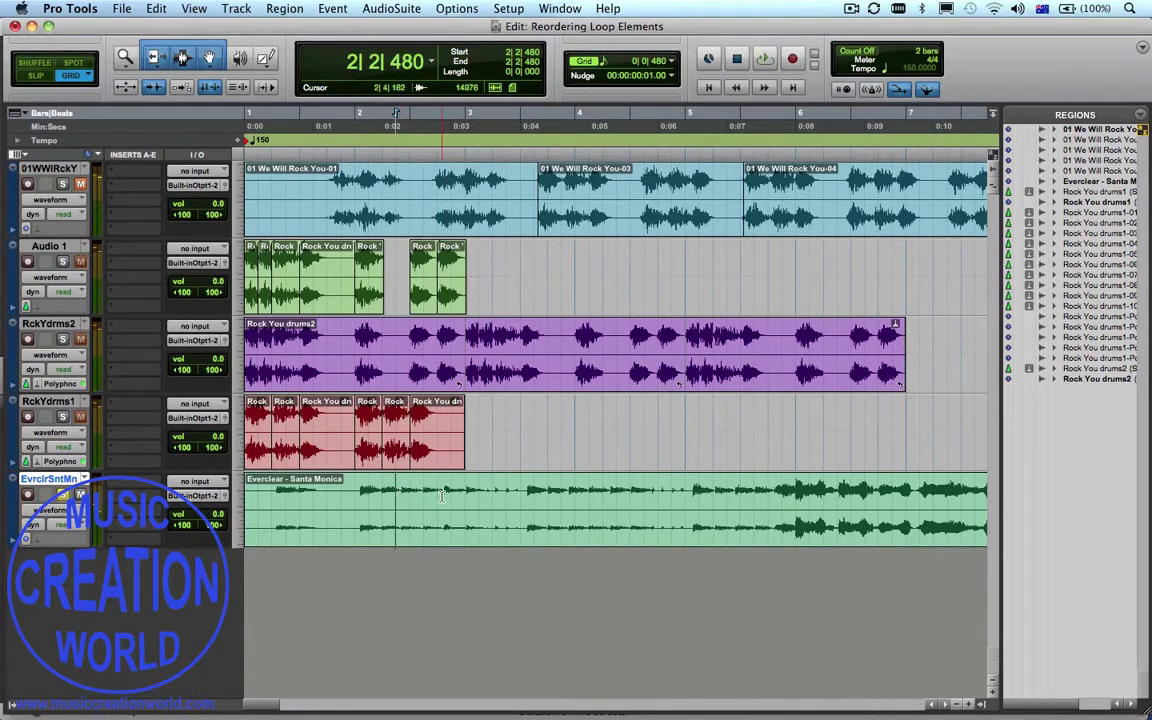
pyautogui.click(441, 494)
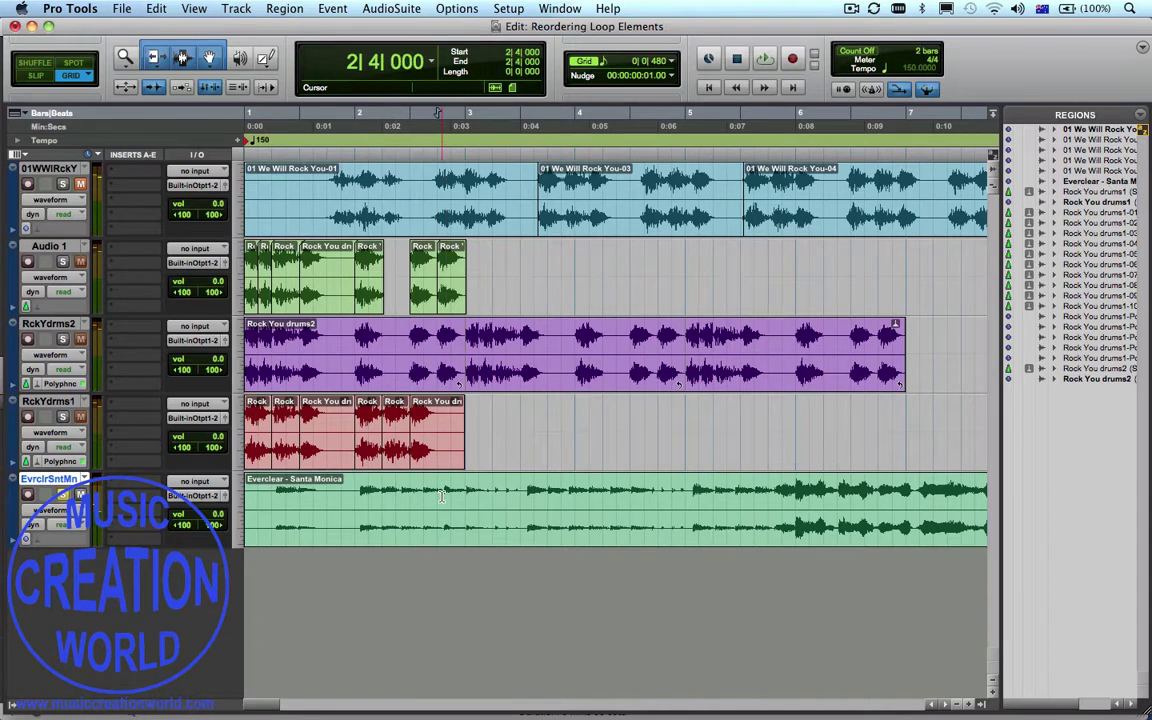
pyautogui.click(272, 494)
pyautogui.press('space')
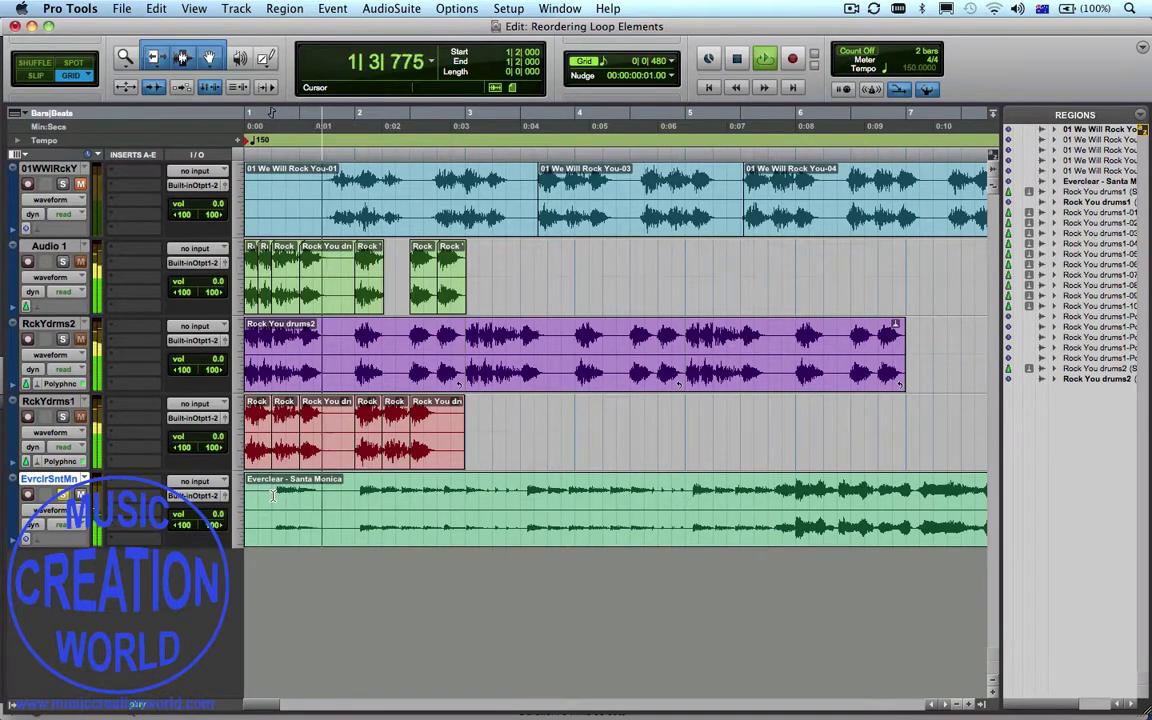
pyautogui.press('space')
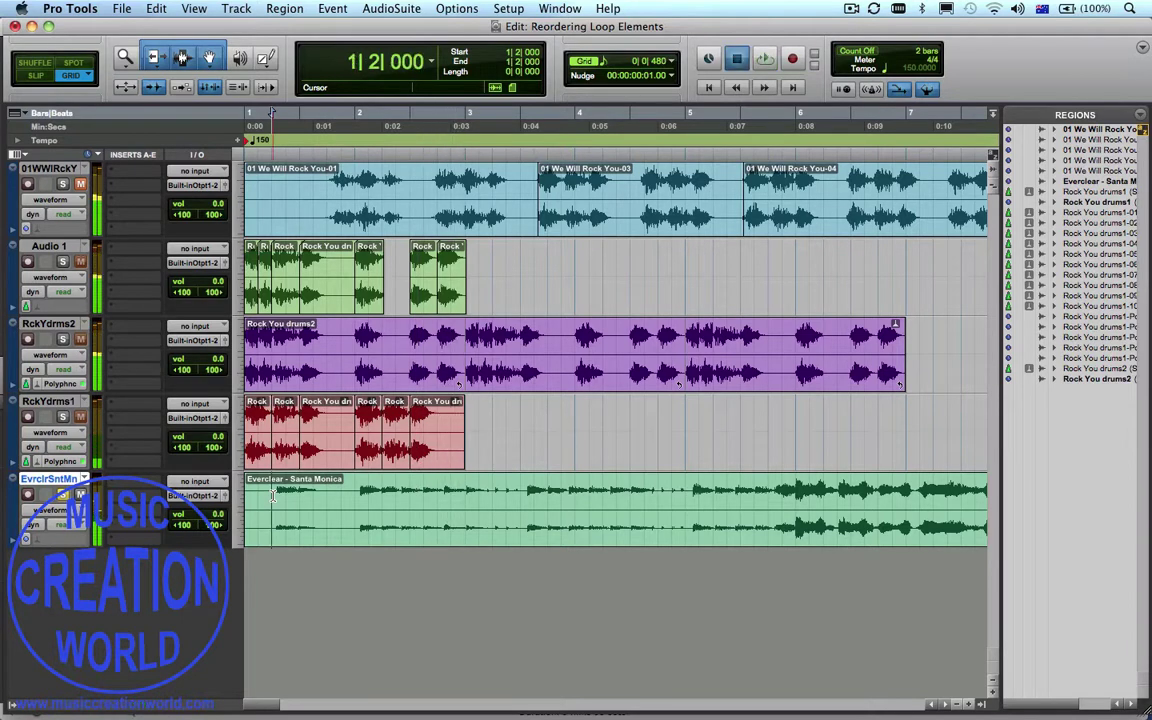
pyautogui.click(446, 497)
pyautogui.click(36, 78)
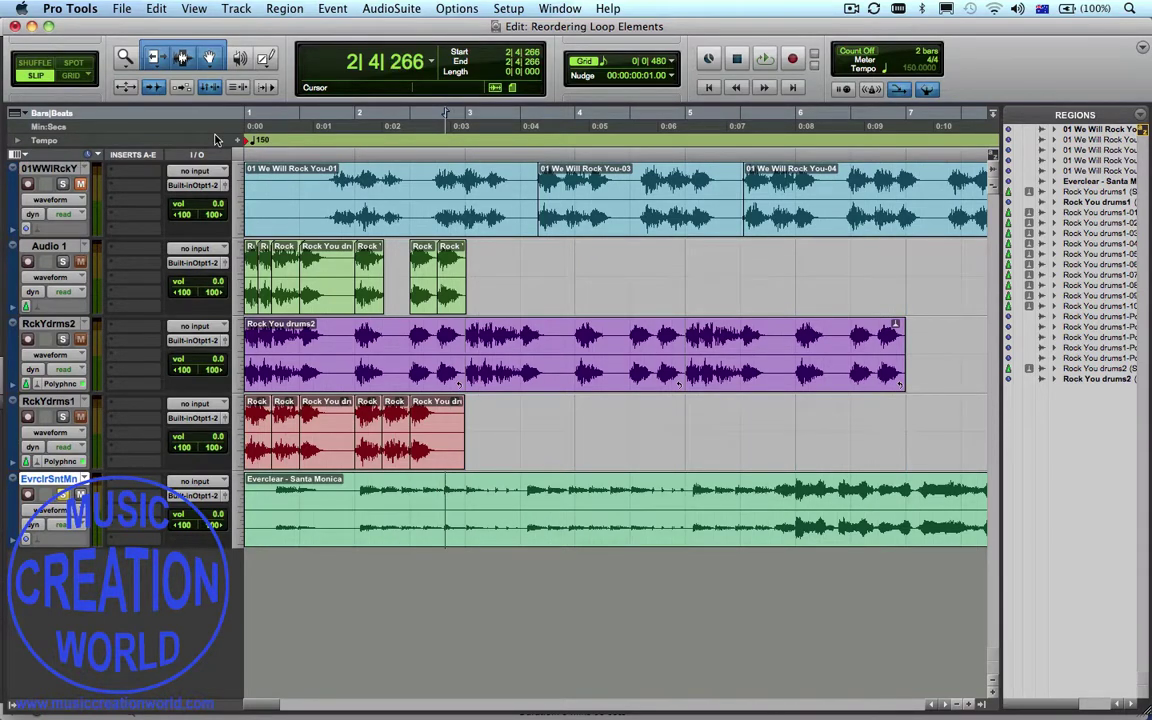
pyautogui.press('super+e')
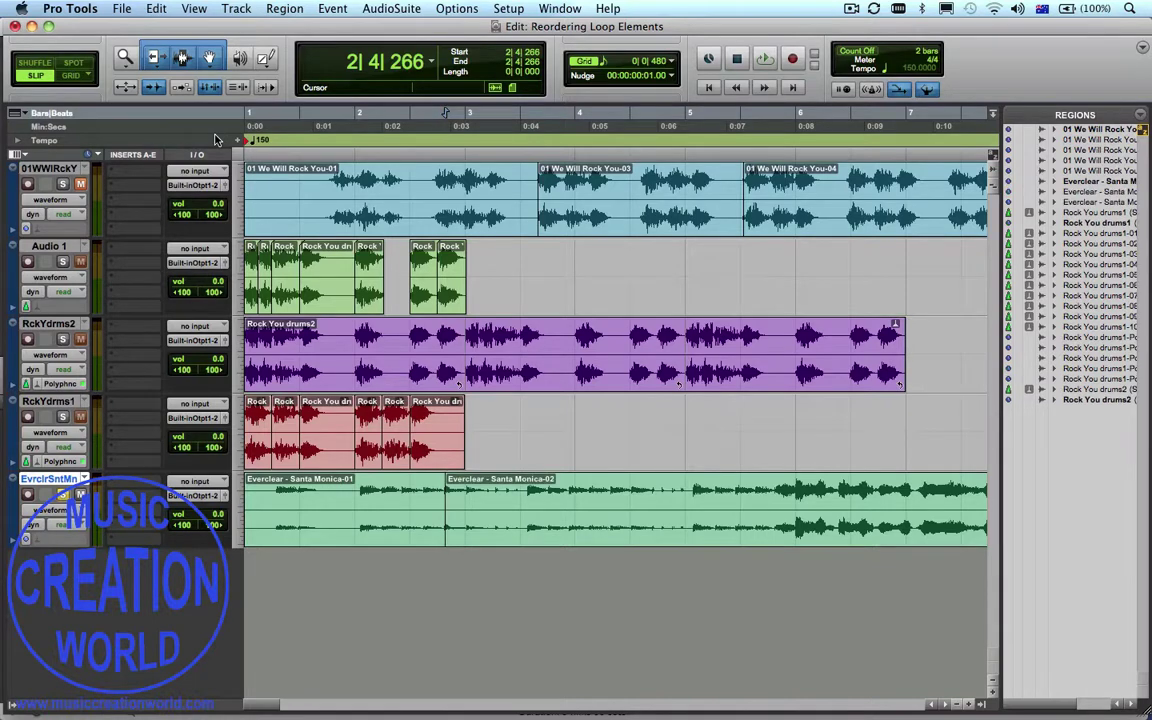
pyautogui.press('space')
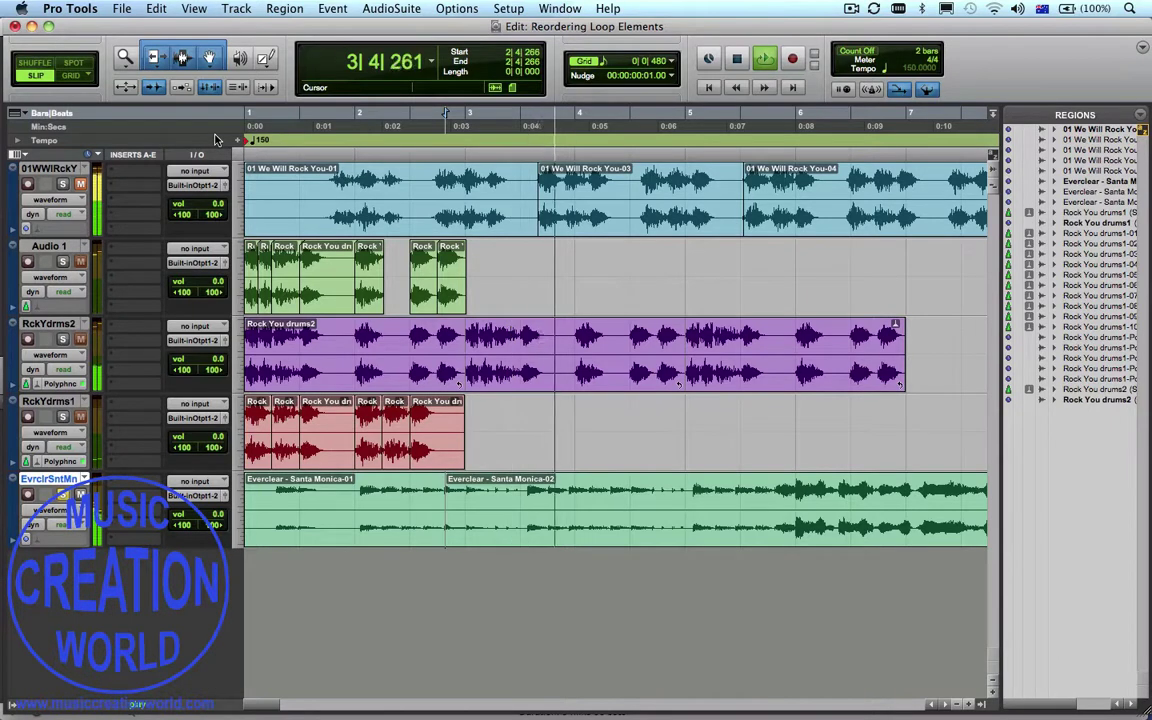
pyautogui.press('space')
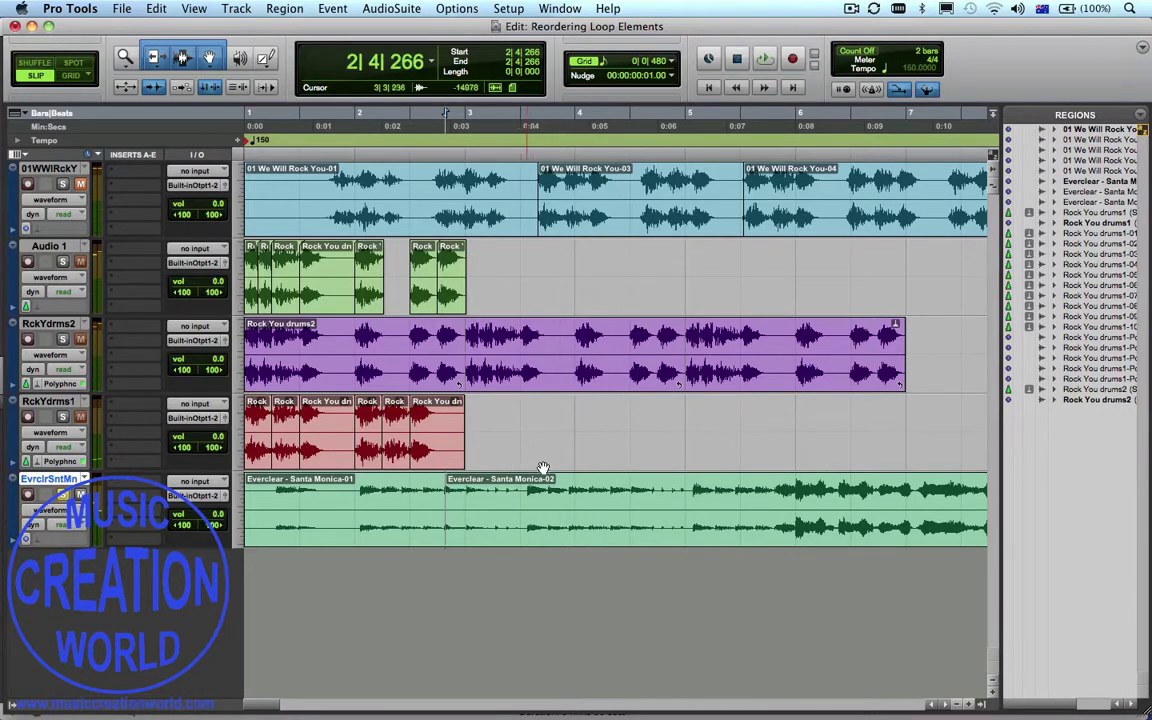
pyautogui.click(608, 501)
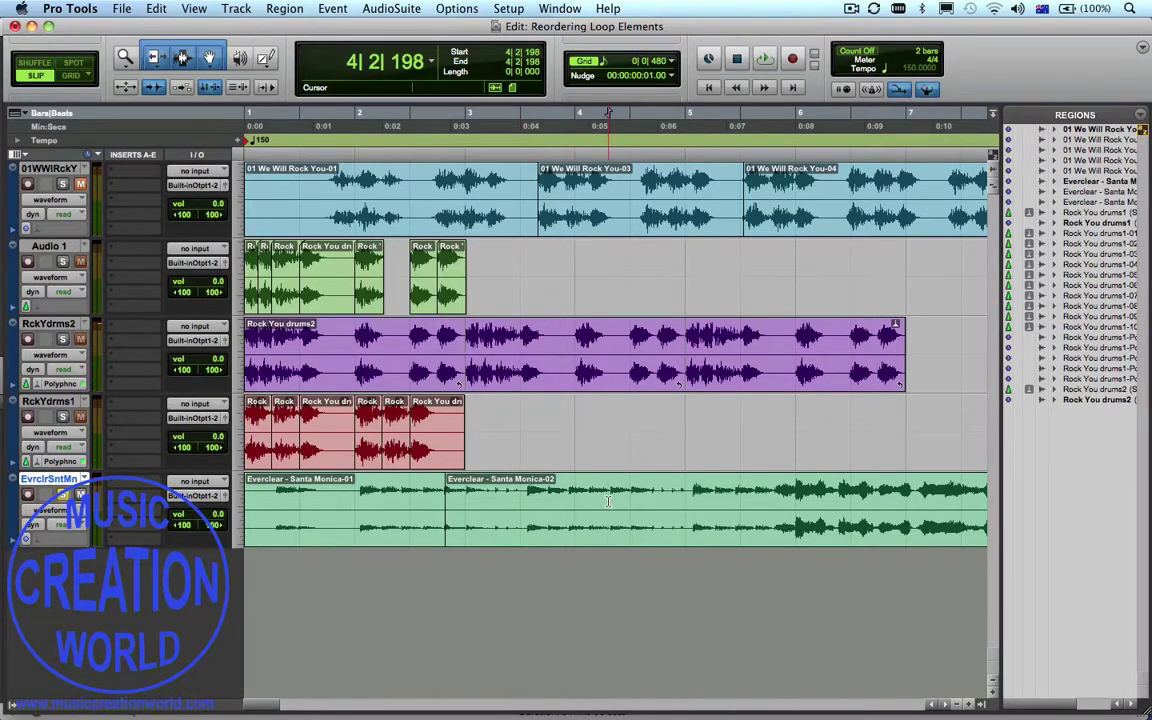
pyautogui.click(609, 501)
pyautogui.press('super+e')
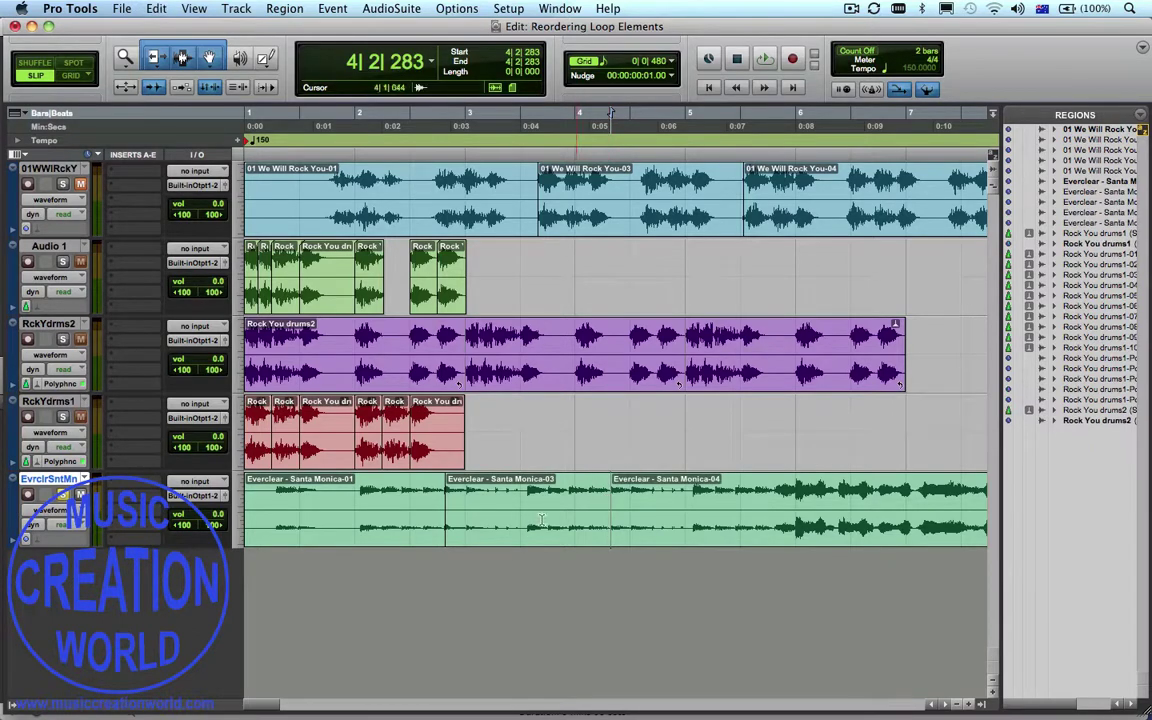
pyautogui.click(521, 530)
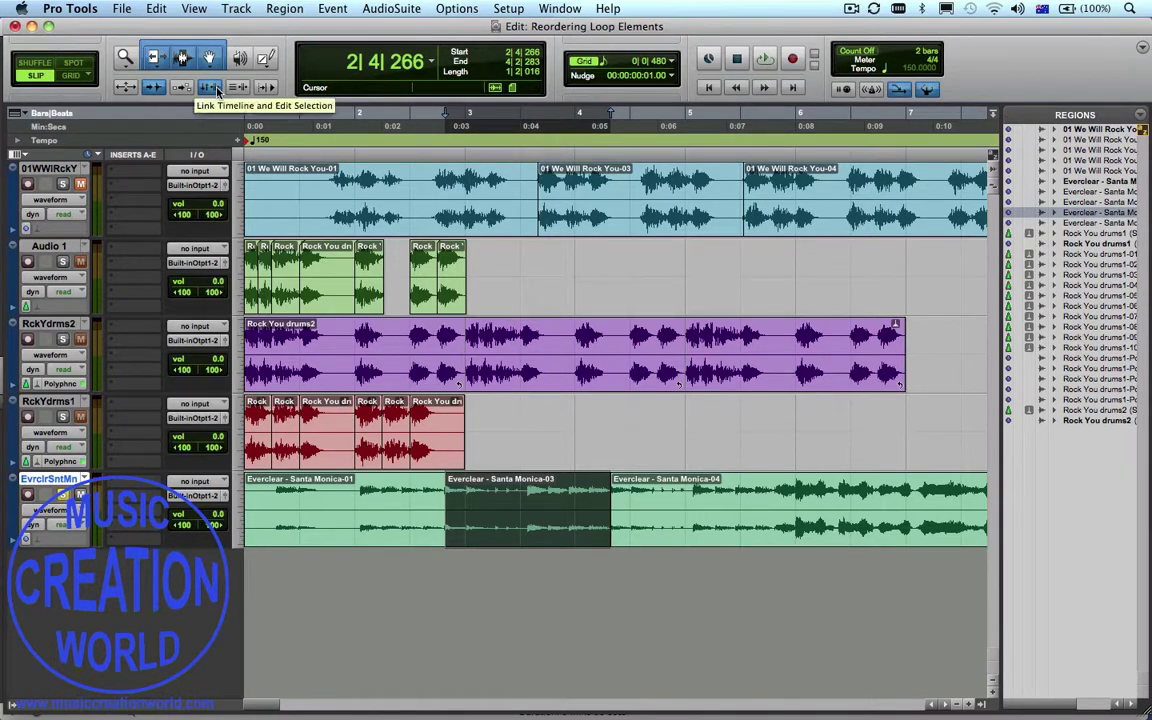
pyautogui.click(761, 62)
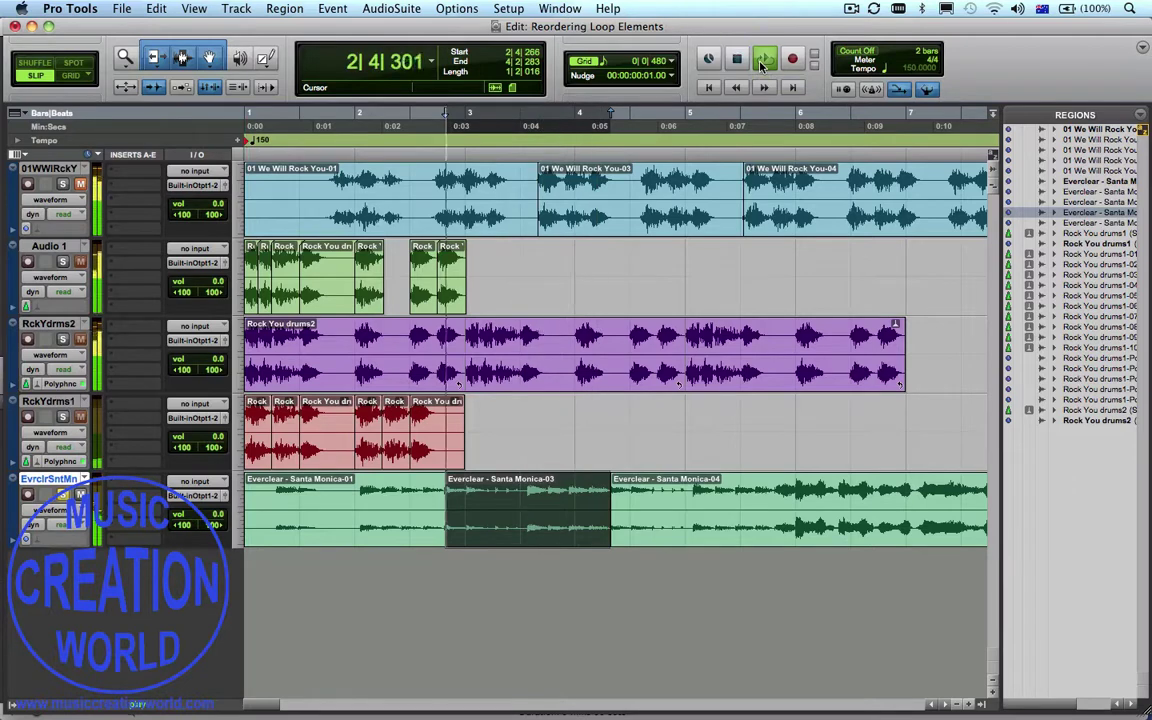
pyautogui.click(736, 62)
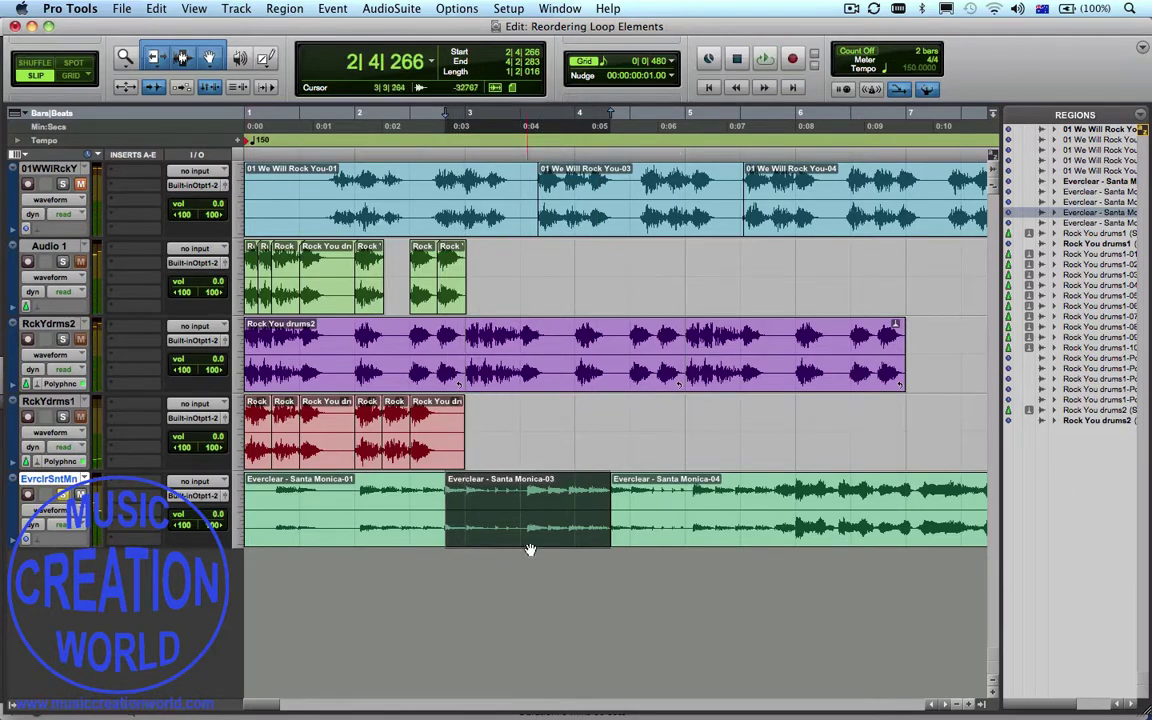
# Import guitar.wav as a new track and move its guitar-01 region to 1|1|000.
pyautogui.click(120, 8)
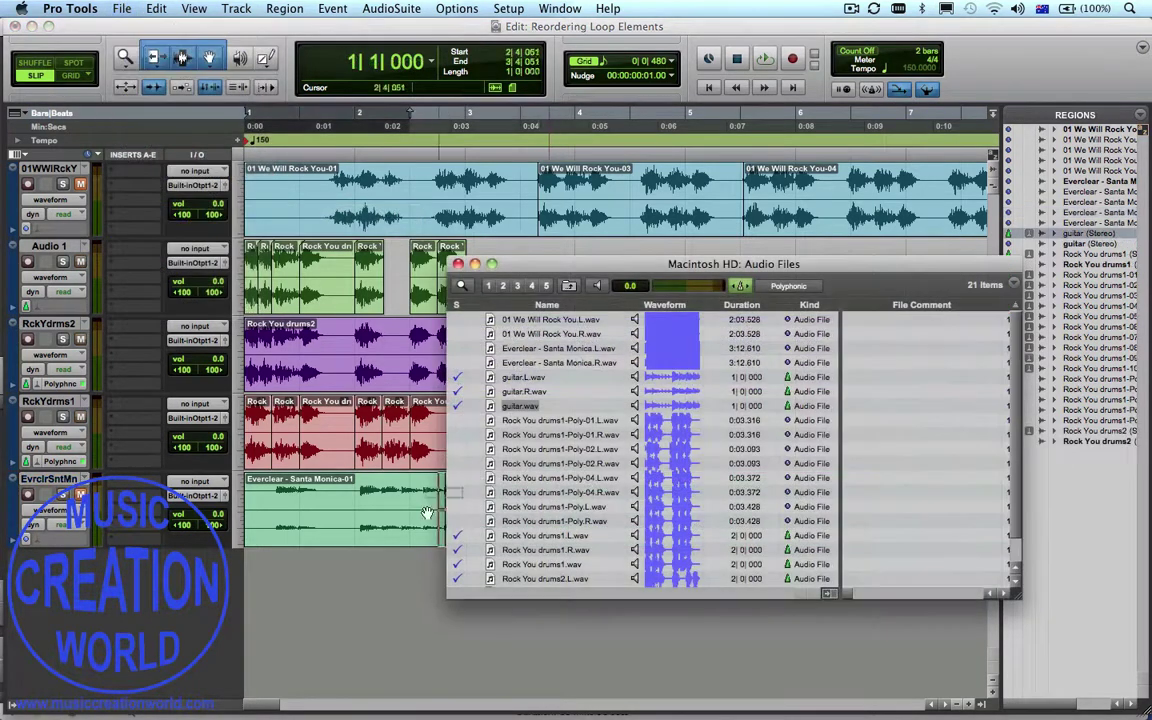
pyautogui.click(427, 513)
pyautogui.moveTo(257, 570); pyautogui.dragTo(257, 570)
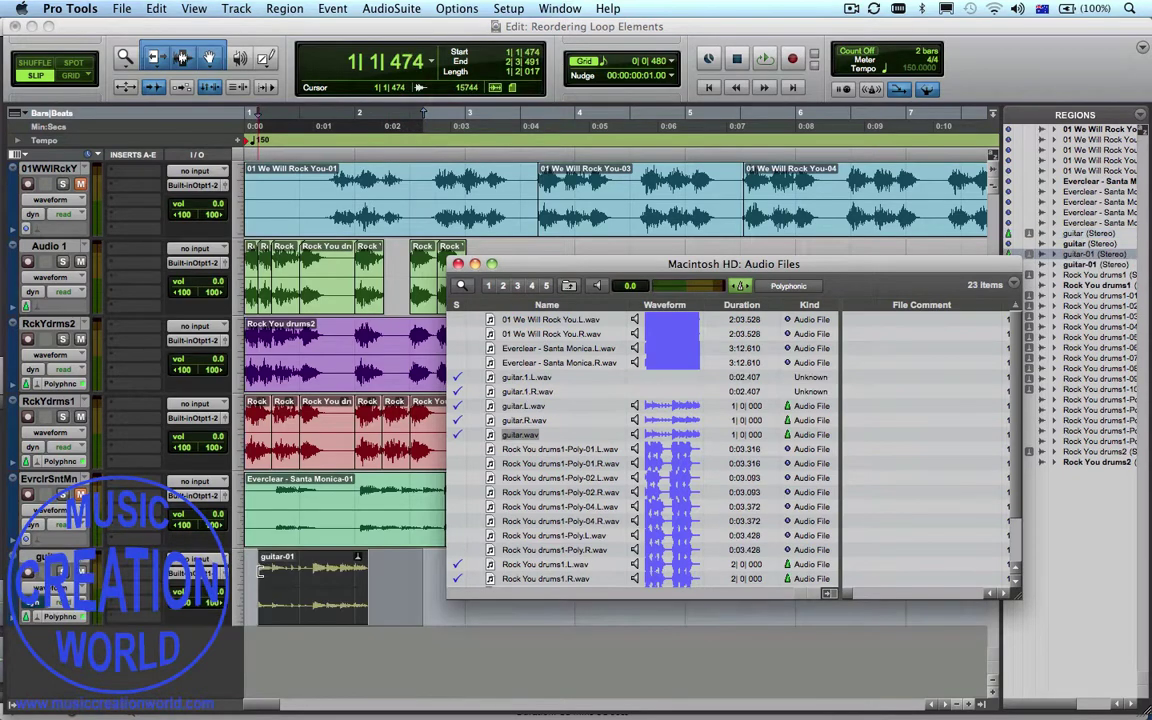
pyautogui.click(458, 264)
pyautogui.click(320, 607)
pyautogui.moveTo(320, 607); pyautogui.dragTo(14, 563)
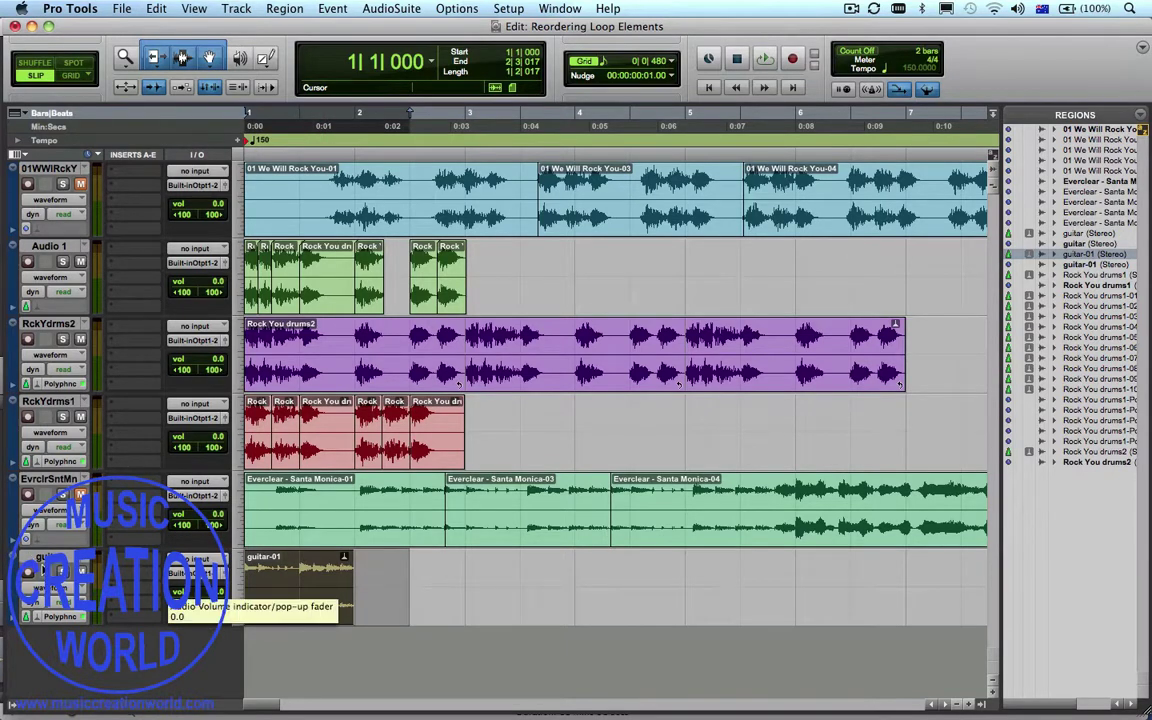
# Duplicate the guitar track once, creating guitar.dup1 below it.
pyautogui.click(40, 558)
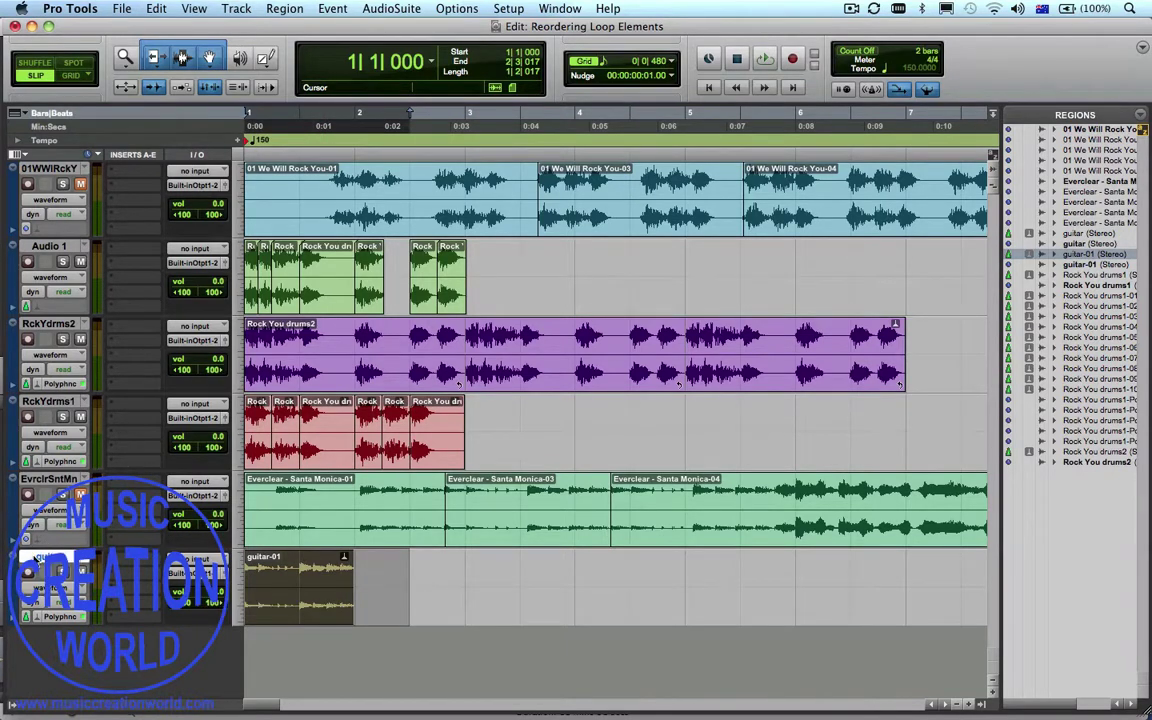
pyautogui.click(253, 9)
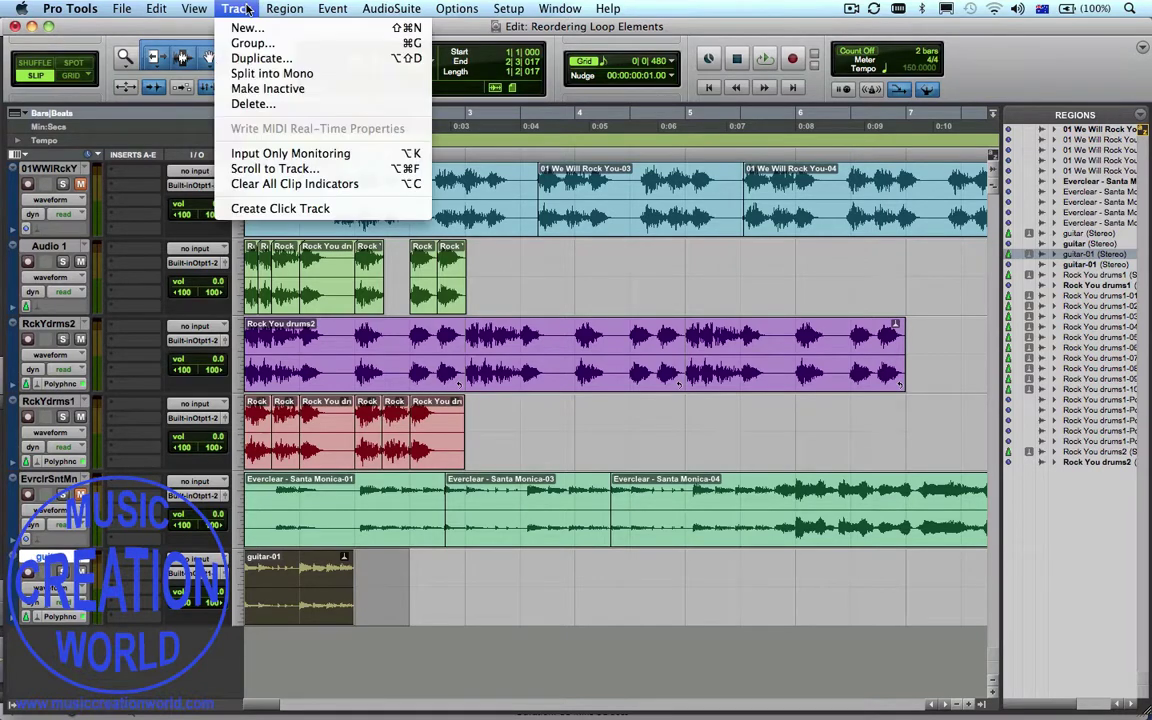
pyautogui.click(249, 60)
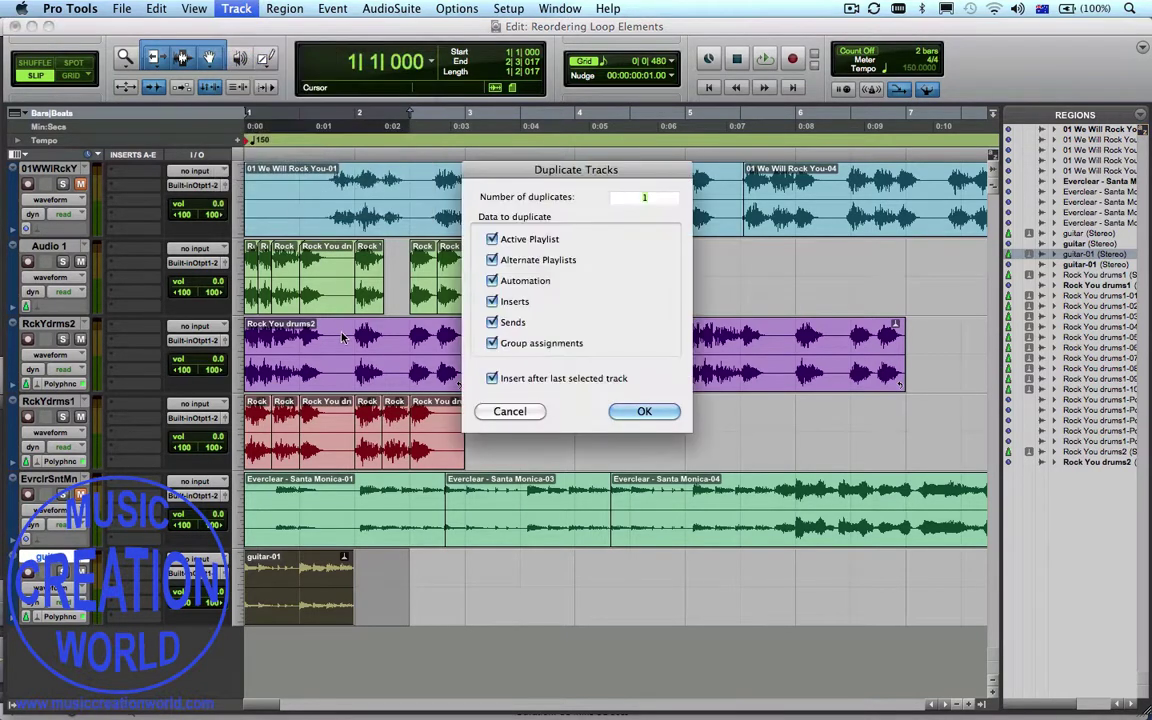
pyautogui.click(644, 412)
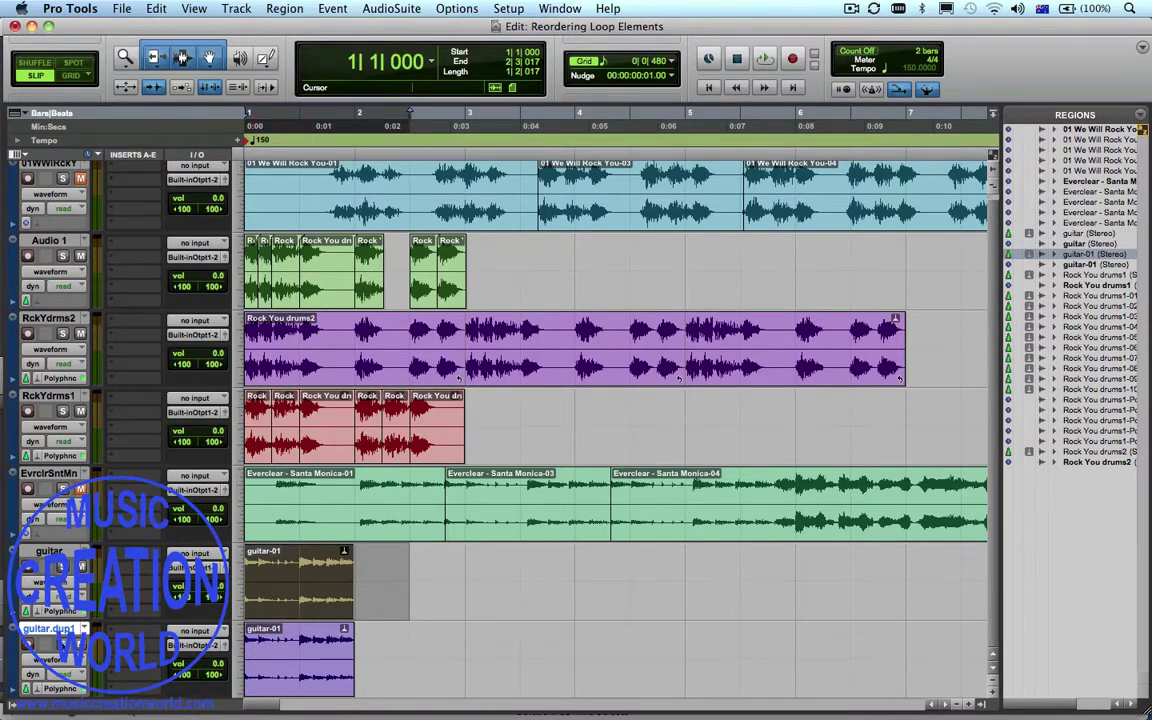
# Change the session tempo marker from 150 to 130 BPM.
pyautogui.press('space')
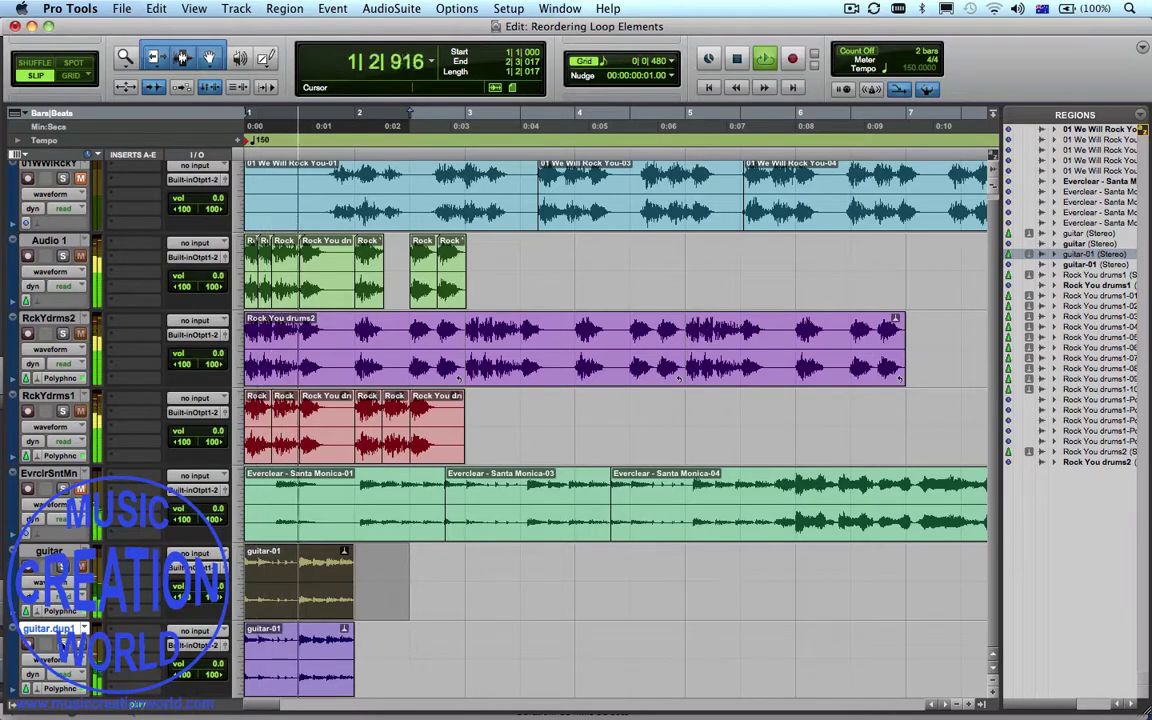
pyautogui.press('space')
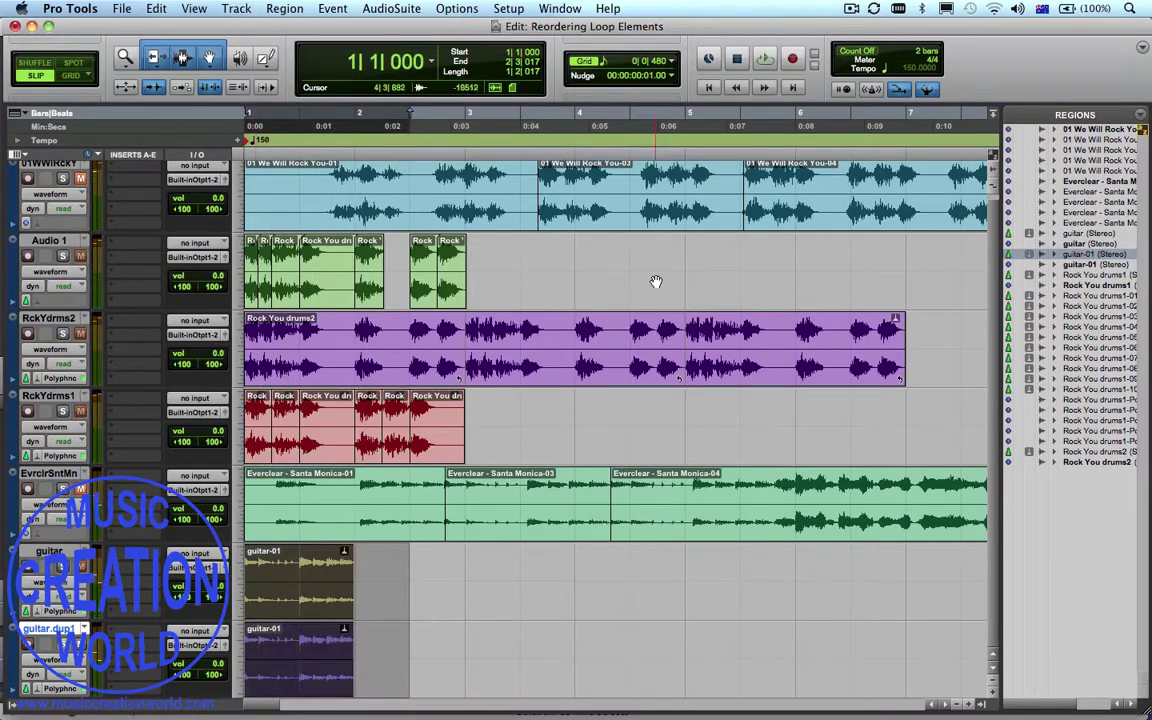
pyautogui.doubleClick(251, 141)
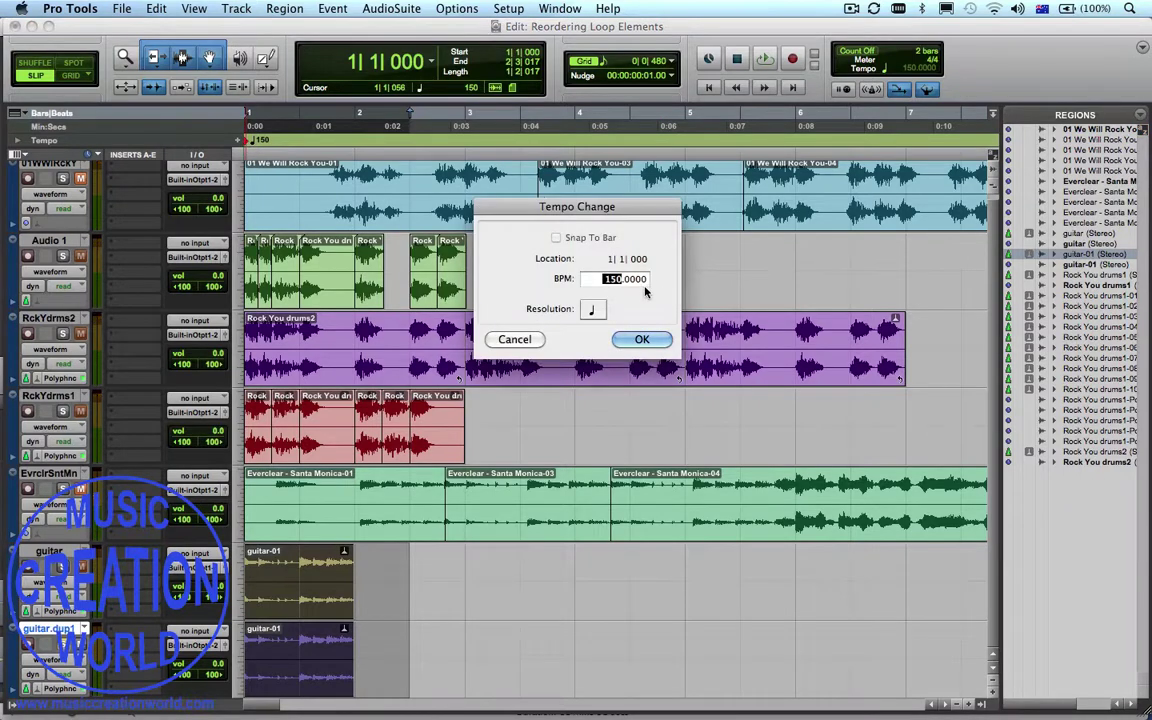
pyautogui.write('130')
pyautogui.press('Return')
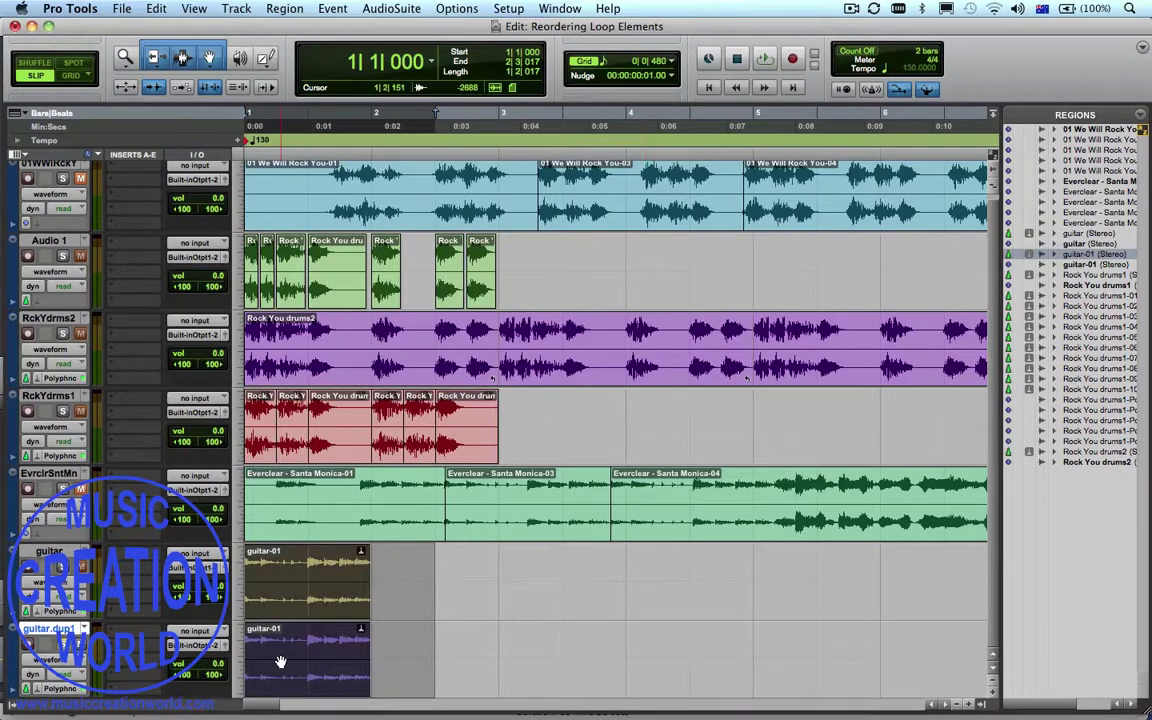
# Play back the session to audition the drum loops at 130 BPM.
pyautogui.press('space')
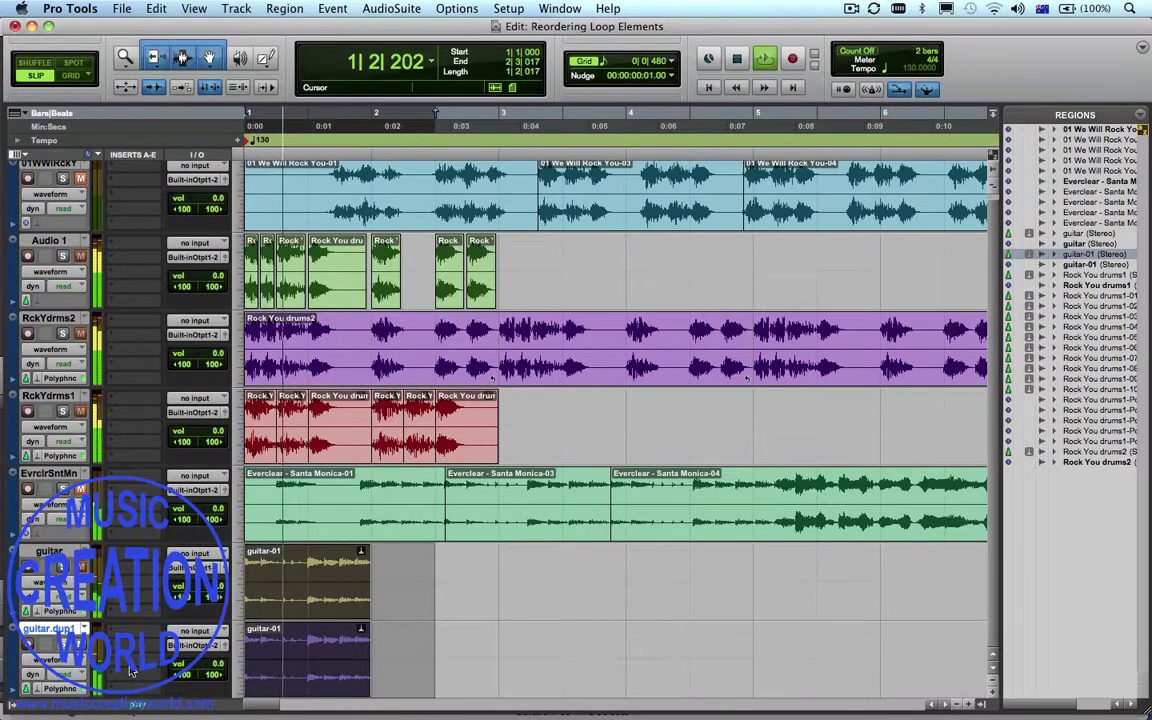
pyautogui.press('space')
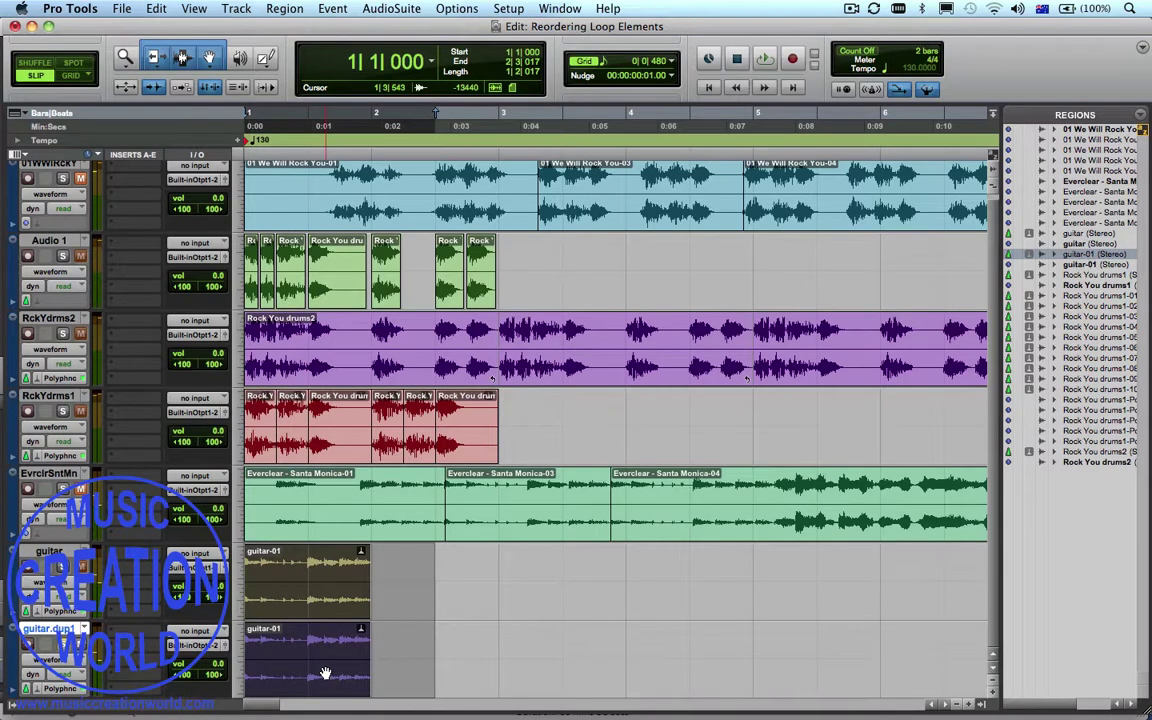
pyautogui.press('space')
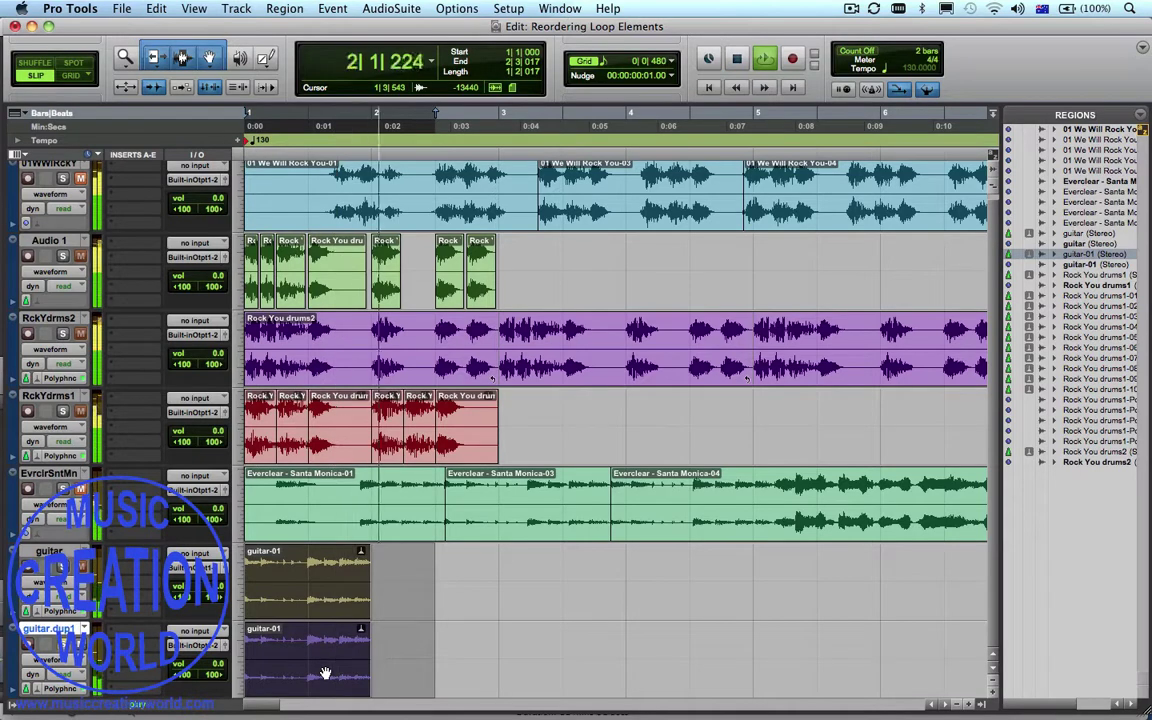
# Switch to Grid mode and split the guitar.dup1 region at beat 2.
pyautogui.press('space')
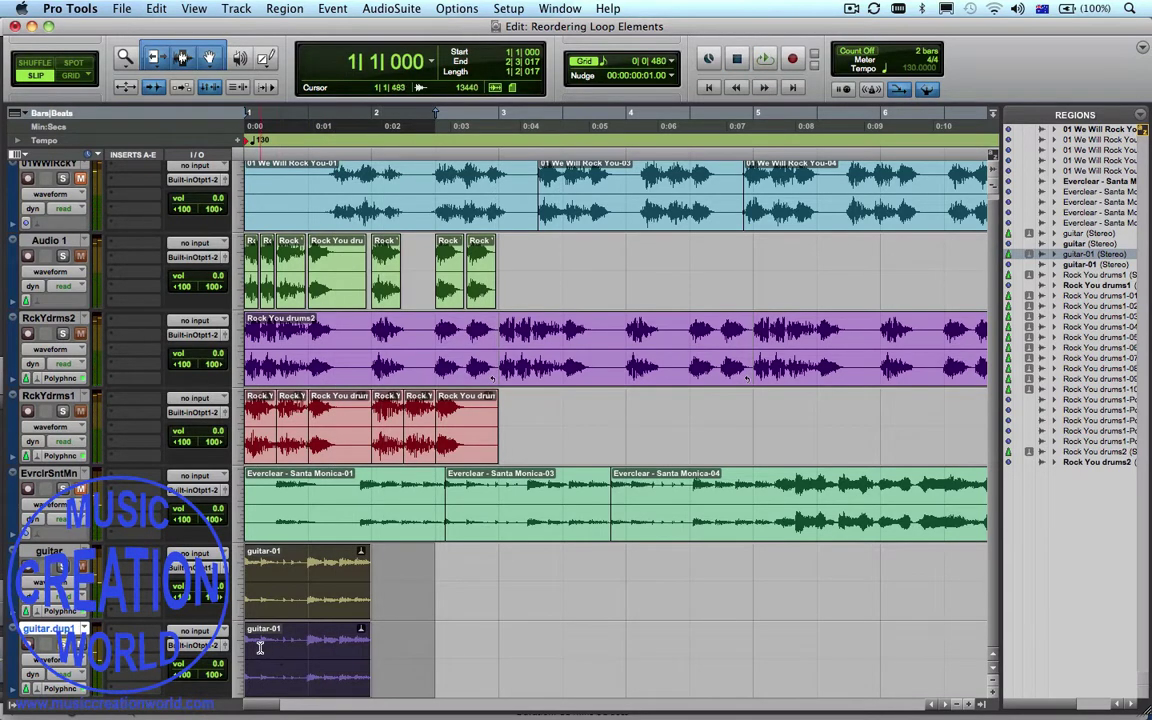
pyautogui.click(259, 648)
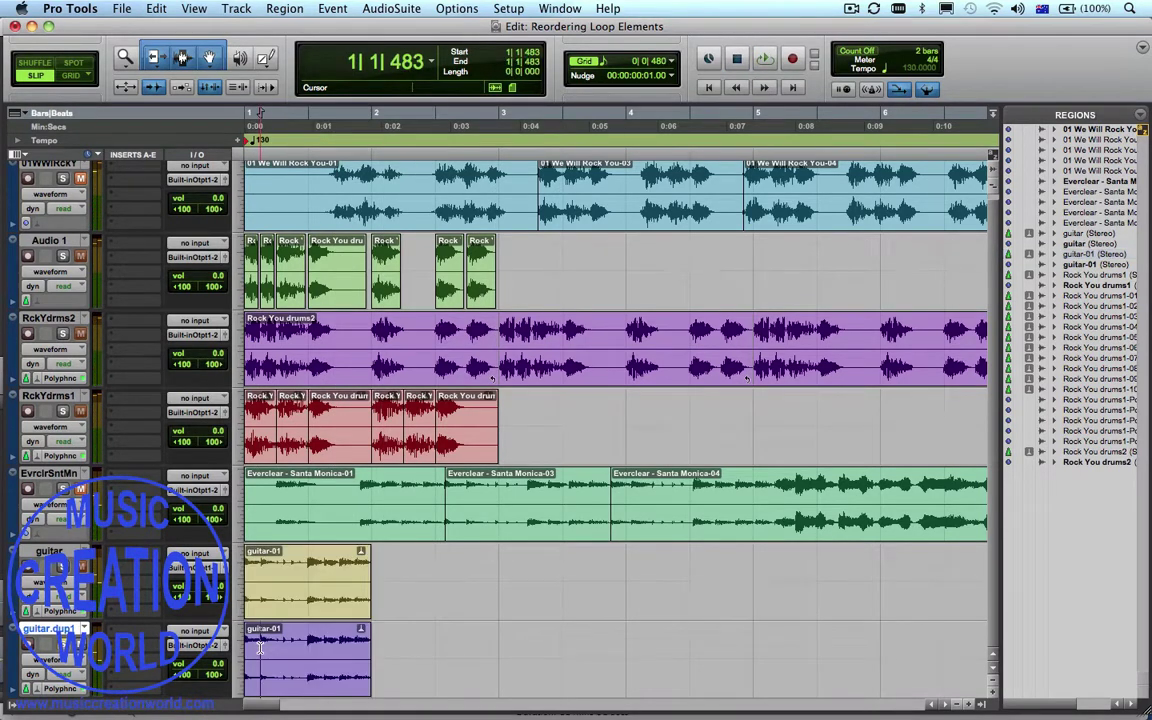
pyautogui.click(80, 77)
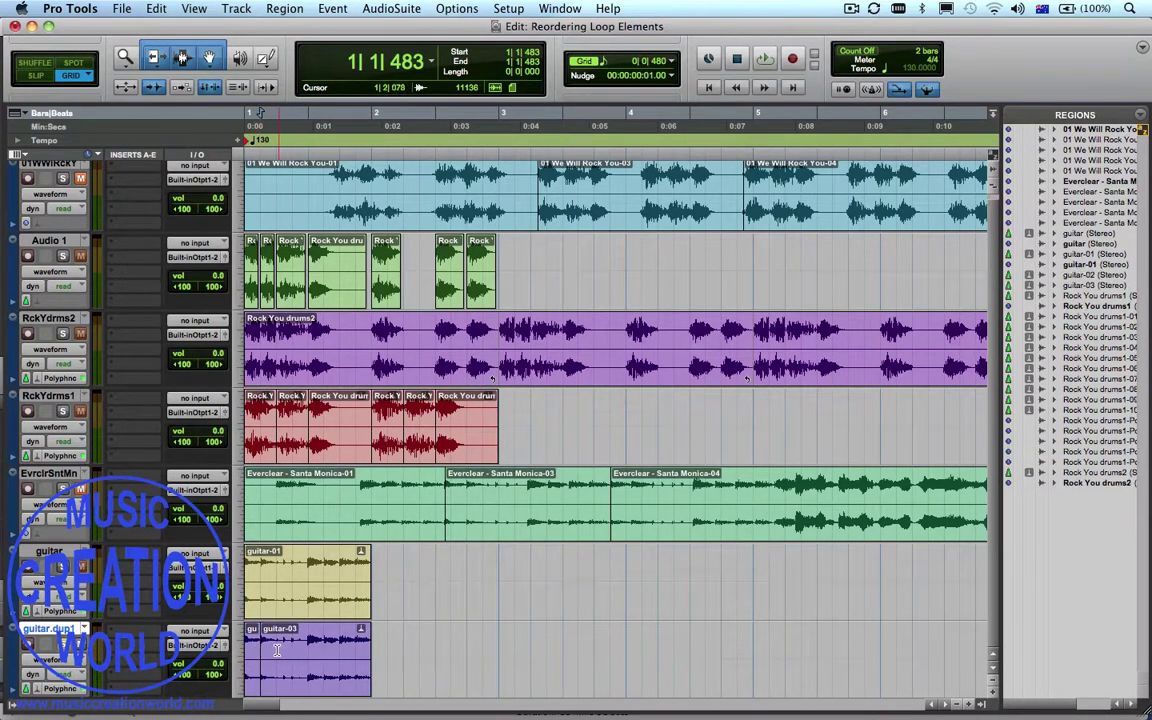
pyautogui.click(274, 651)
pyautogui.press('super+e')
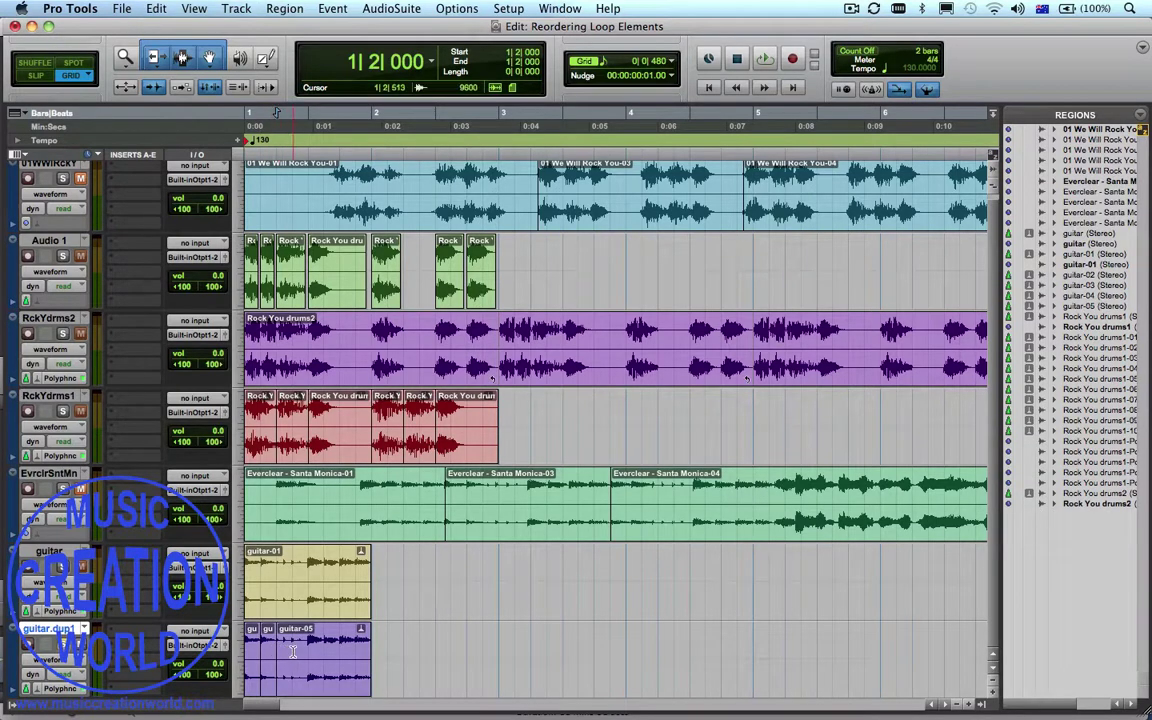
pyautogui.press('super+e')
# Split guitar.dup1 further at beat 3, 1|3|480, beat 4 and 1|4|480.
pyautogui.click(305, 650)
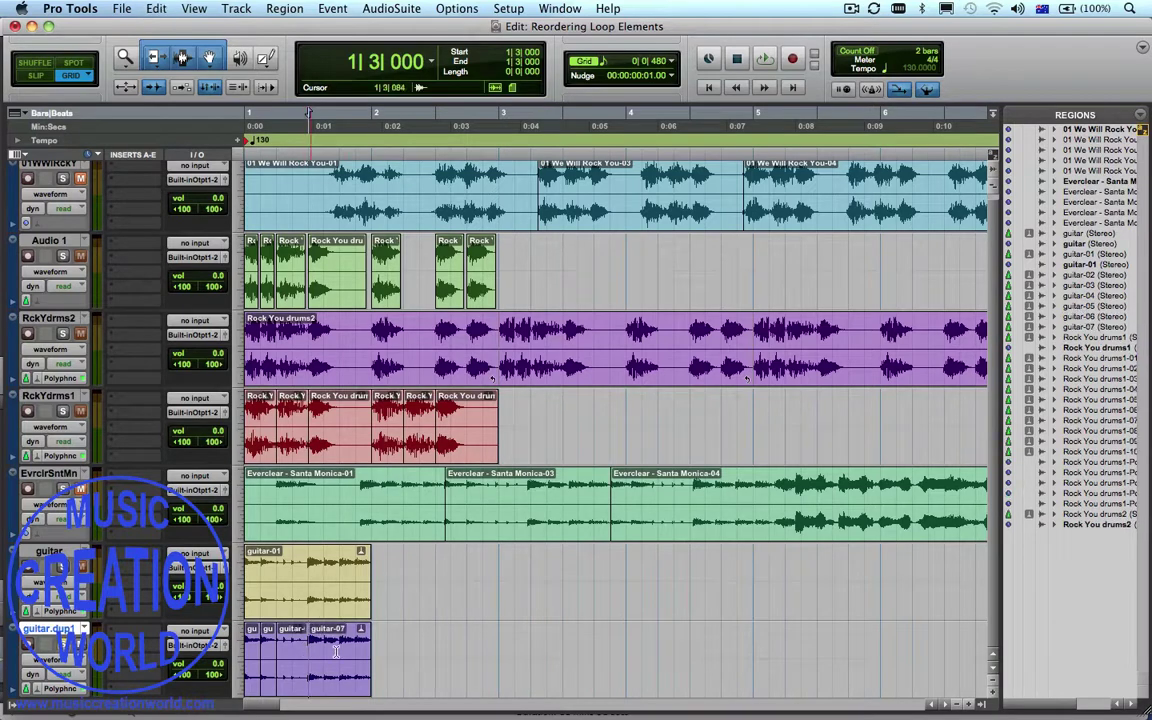
pyautogui.click(321, 651)
pyautogui.press('super+e')
pyautogui.press('super+e')
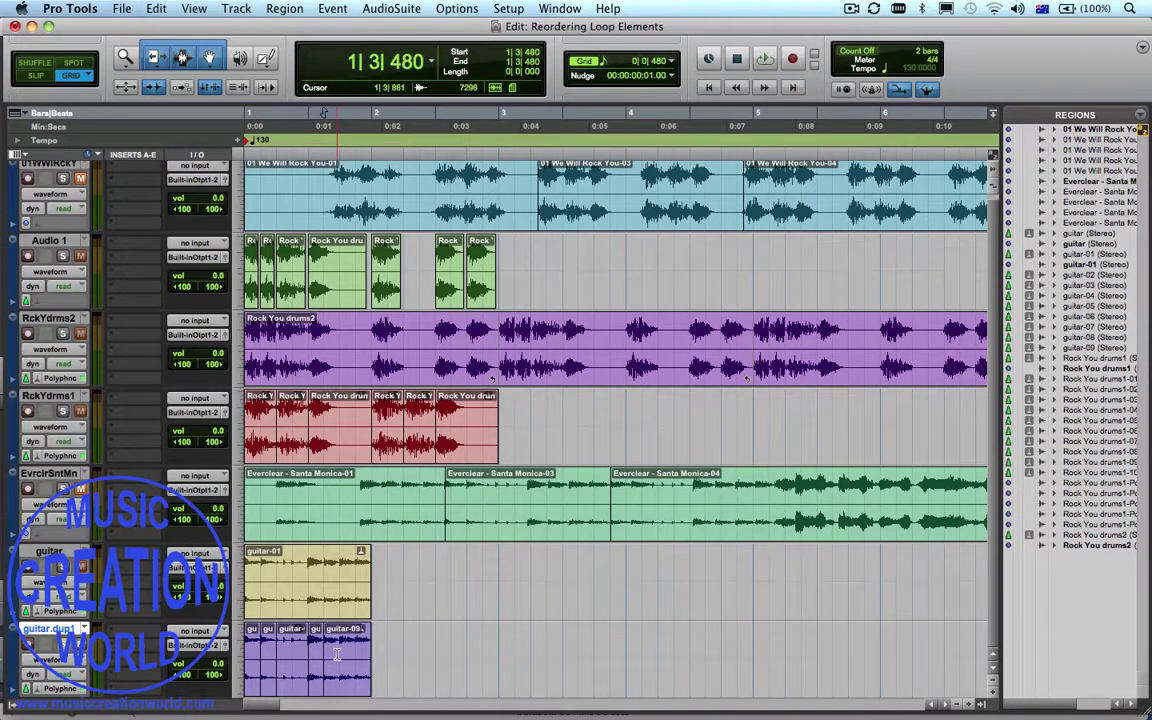
pyautogui.click(353, 656)
pyautogui.press('super+e')
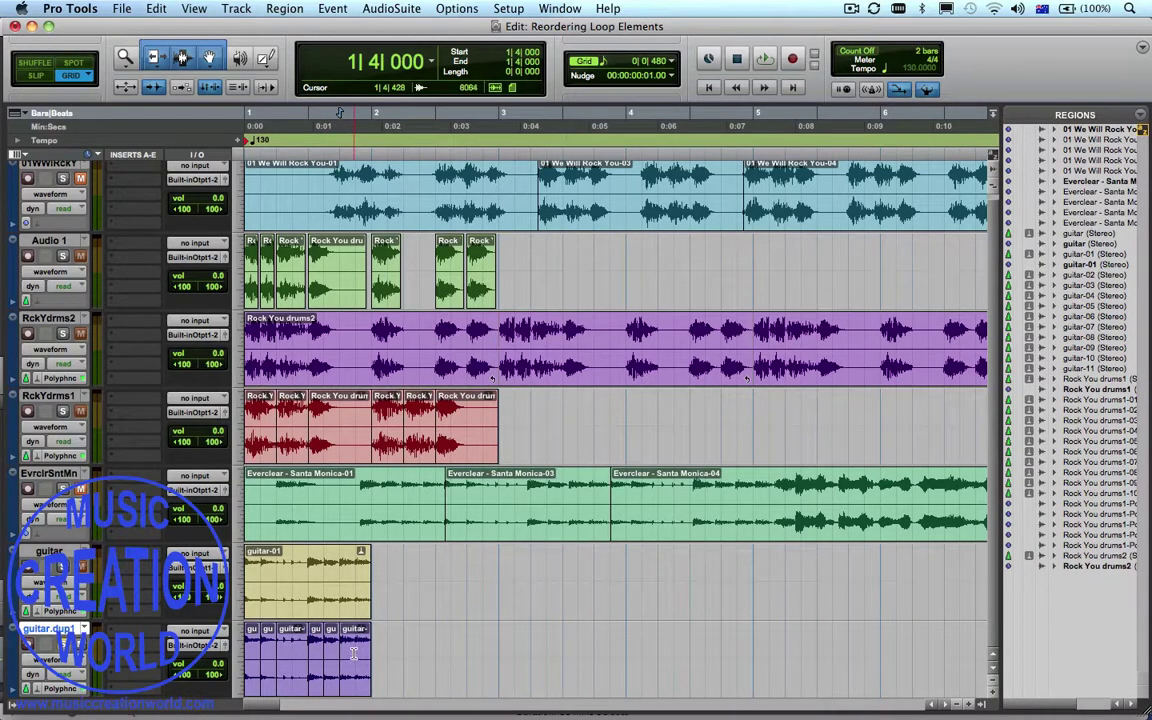
pyautogui.click(357, 656)
pyautogui.press('super+e')
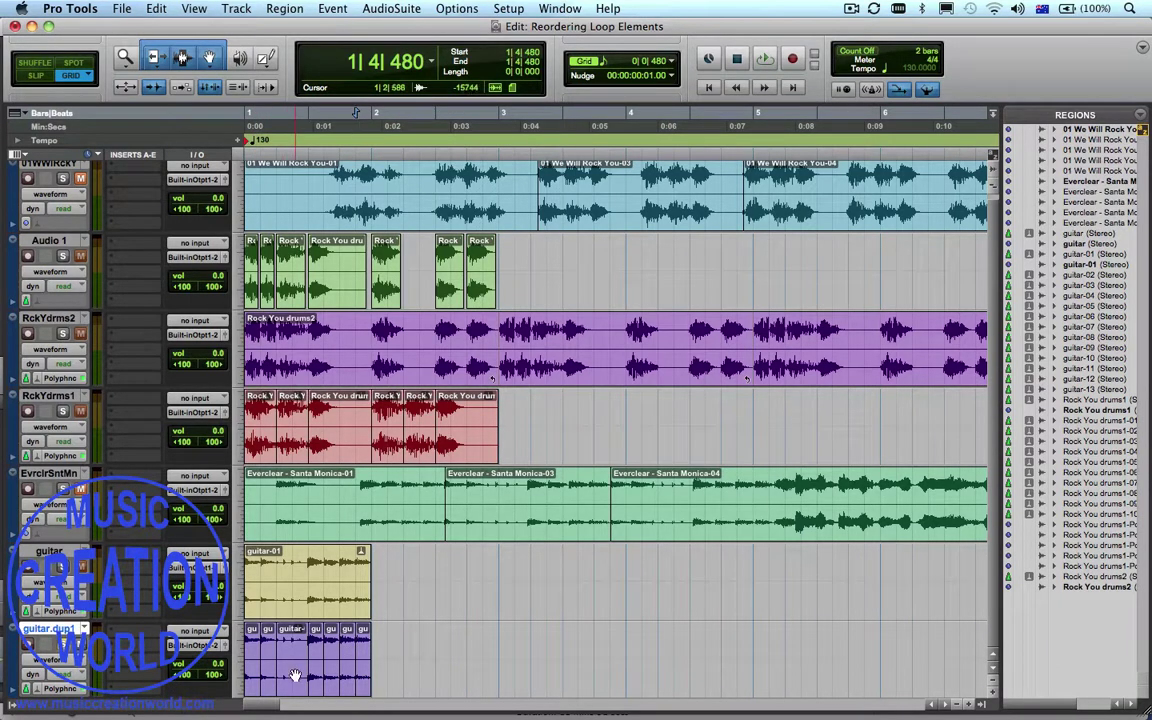
# Copy guitar slices to bar 3, audition from bar 3, and select the four copies.
pyautogui.moveTo(262, 668); pyautogui.dragTo(610, 675)
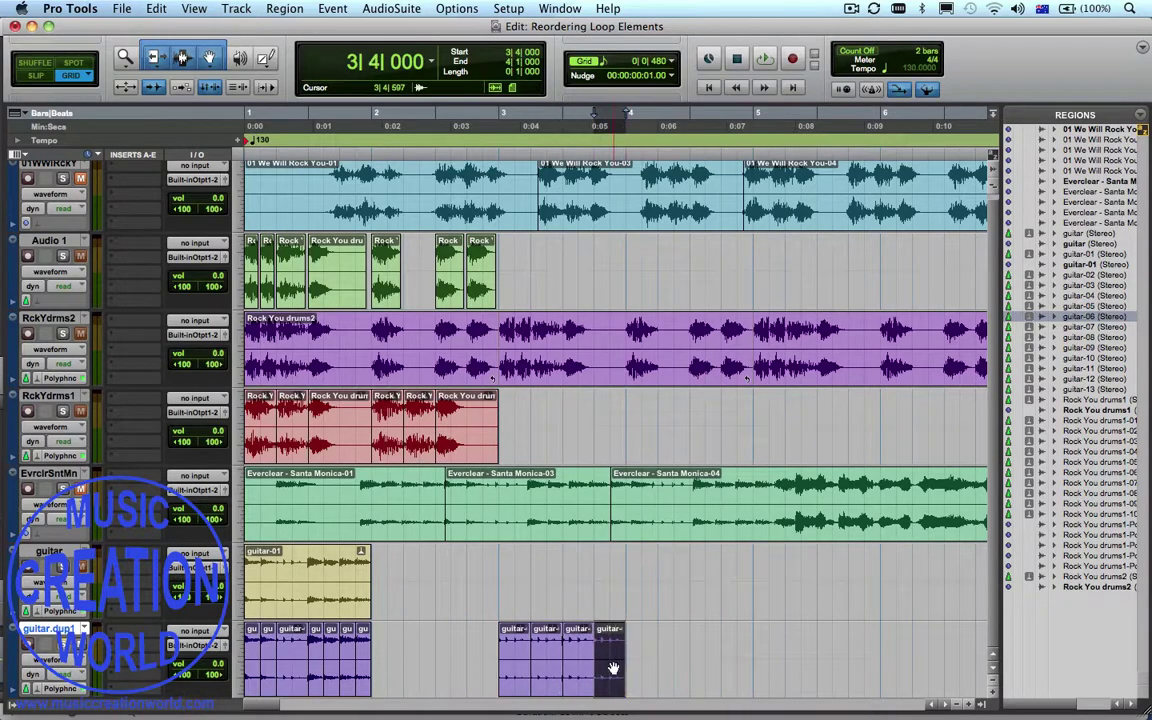
pyautogui.click(500, 118)
pyautogui.press('space')
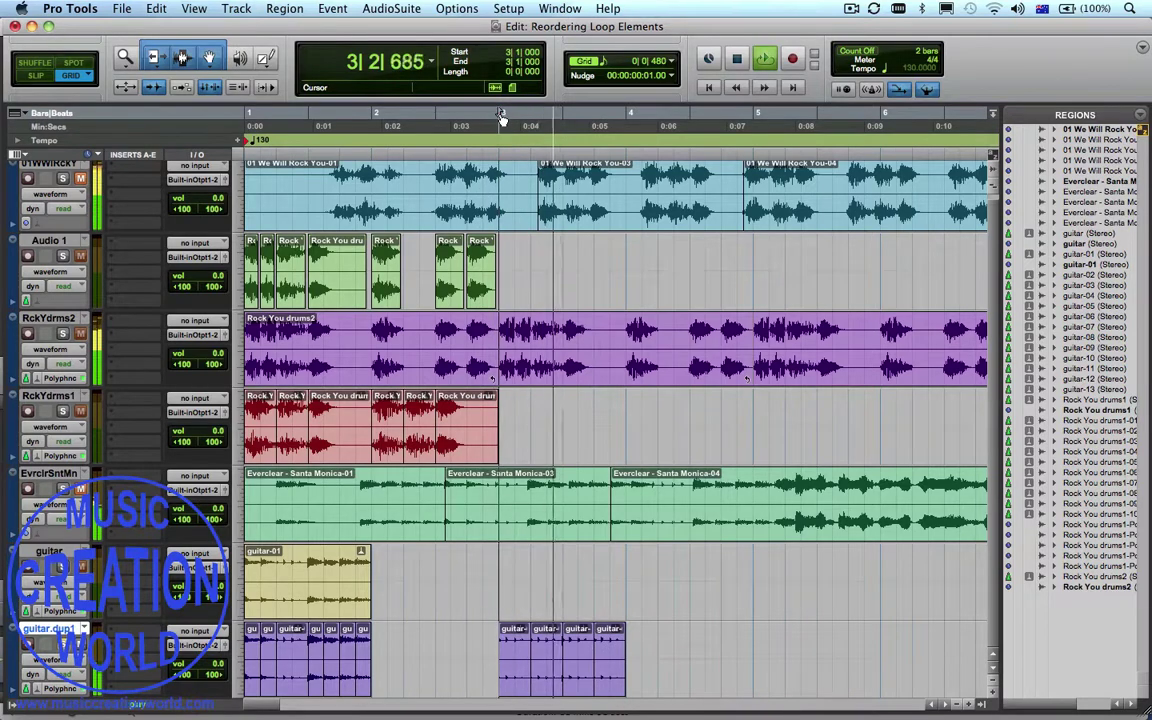
pyautogui.press('space')
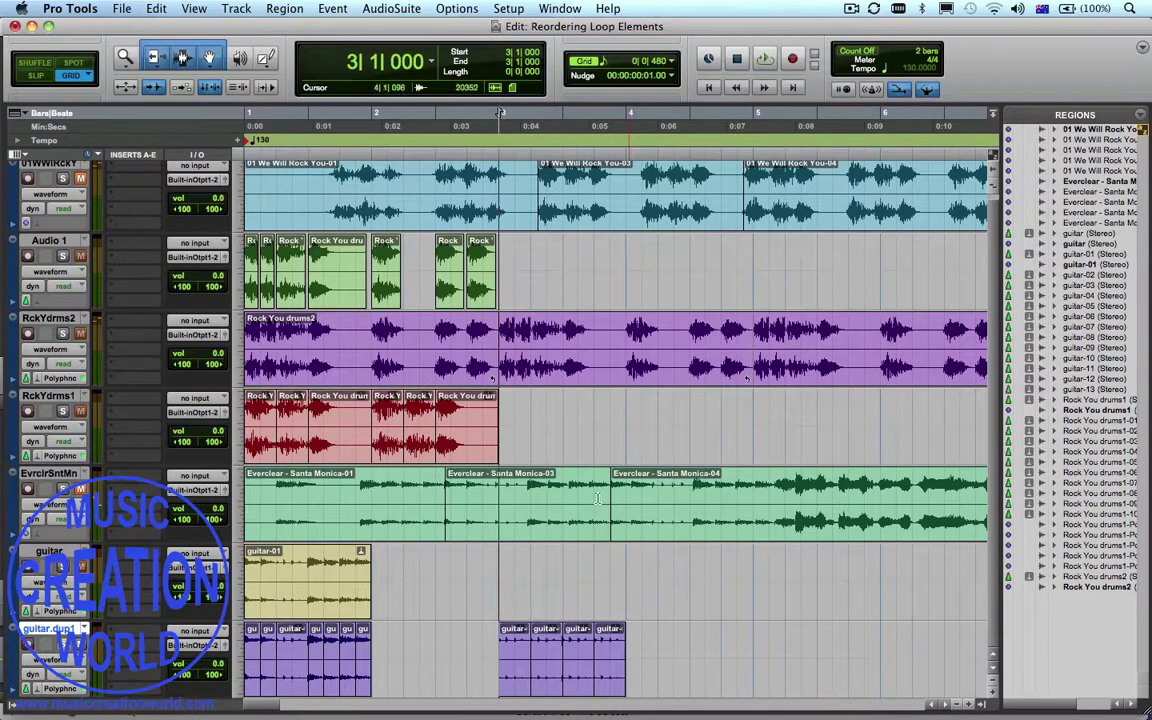
pyautogui.click(516, 676)
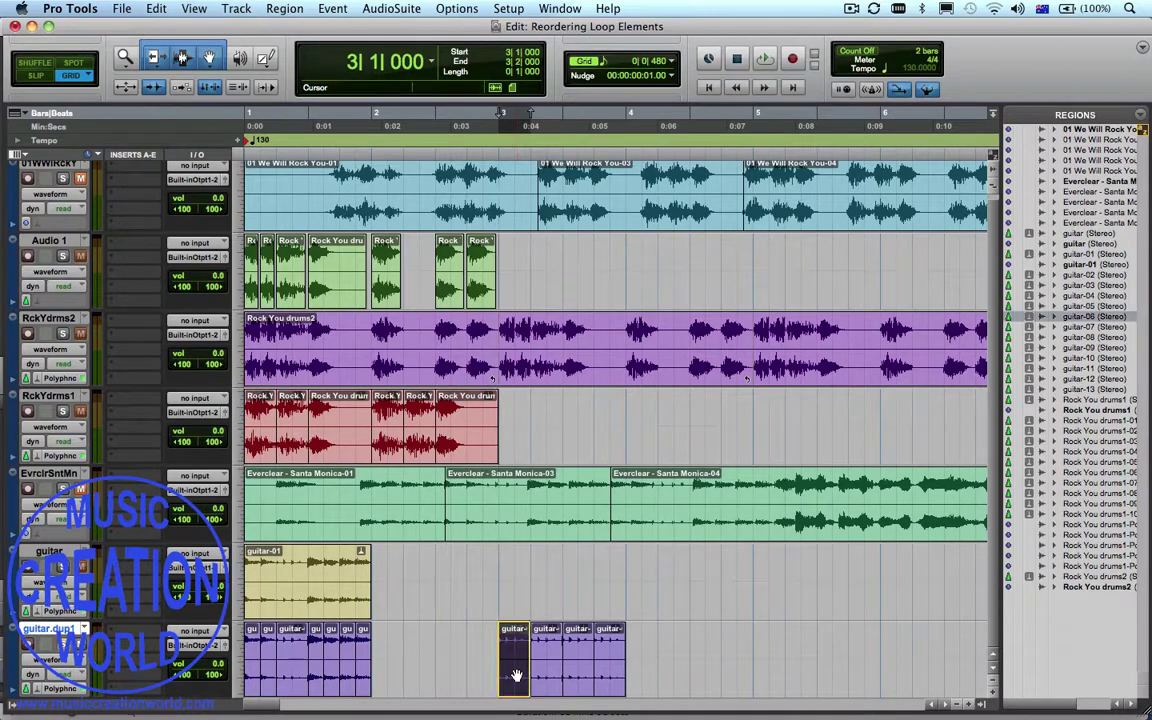
pyautogui.keyDown('shift'); pyautogui.click(604, 674); pyautogui.keyUp('shift')
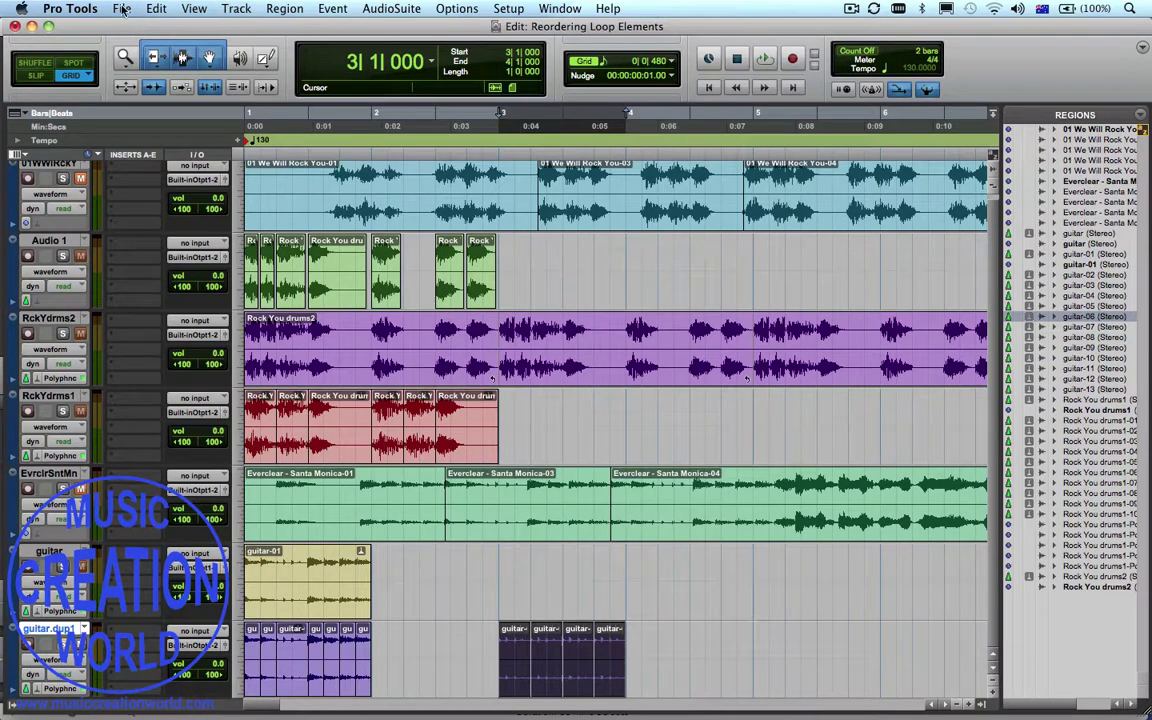
# Bounce the bar 3–4 guitar selection to disk as a new file named 'sc'.
pyautogui.click(122, 9)
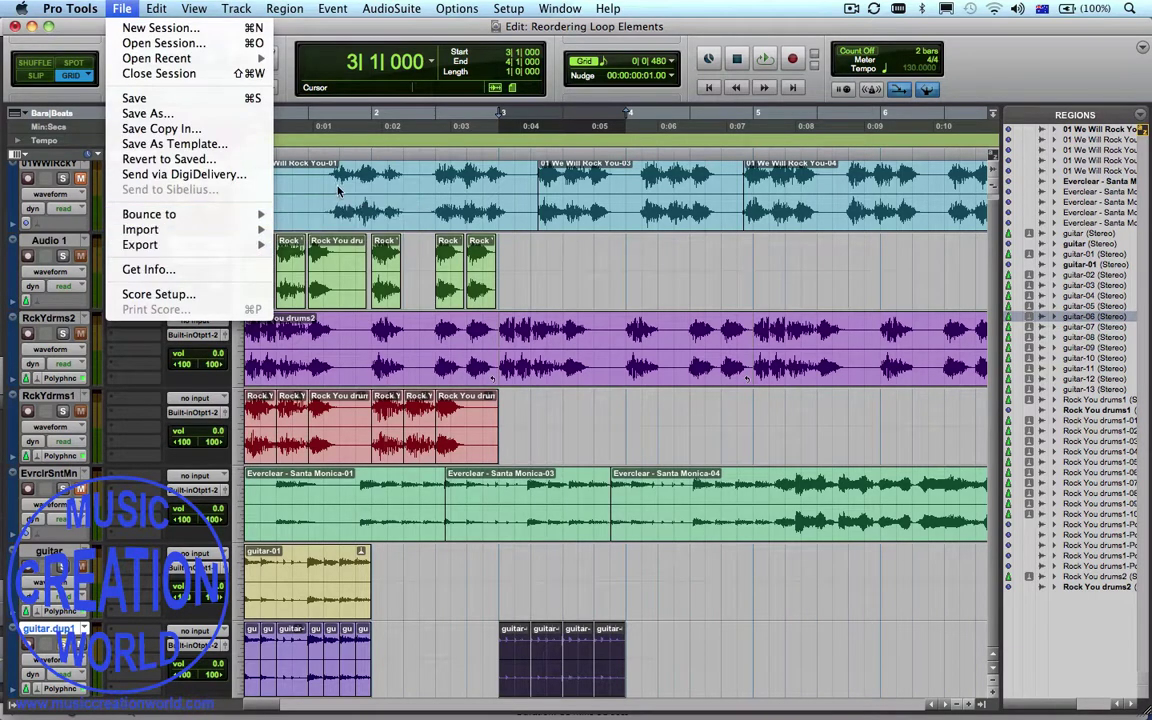
pyautogui.moveTo(230, 214)
pyautogui.click(285, 213)
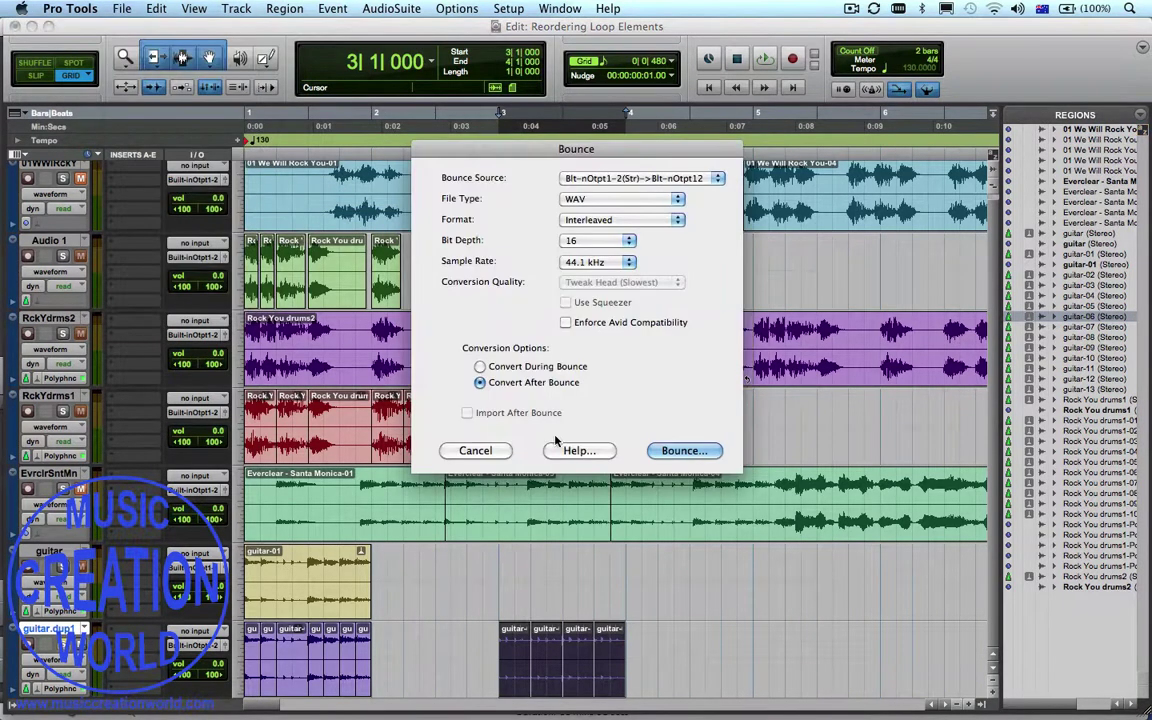
pyautogui.click(664, 451)
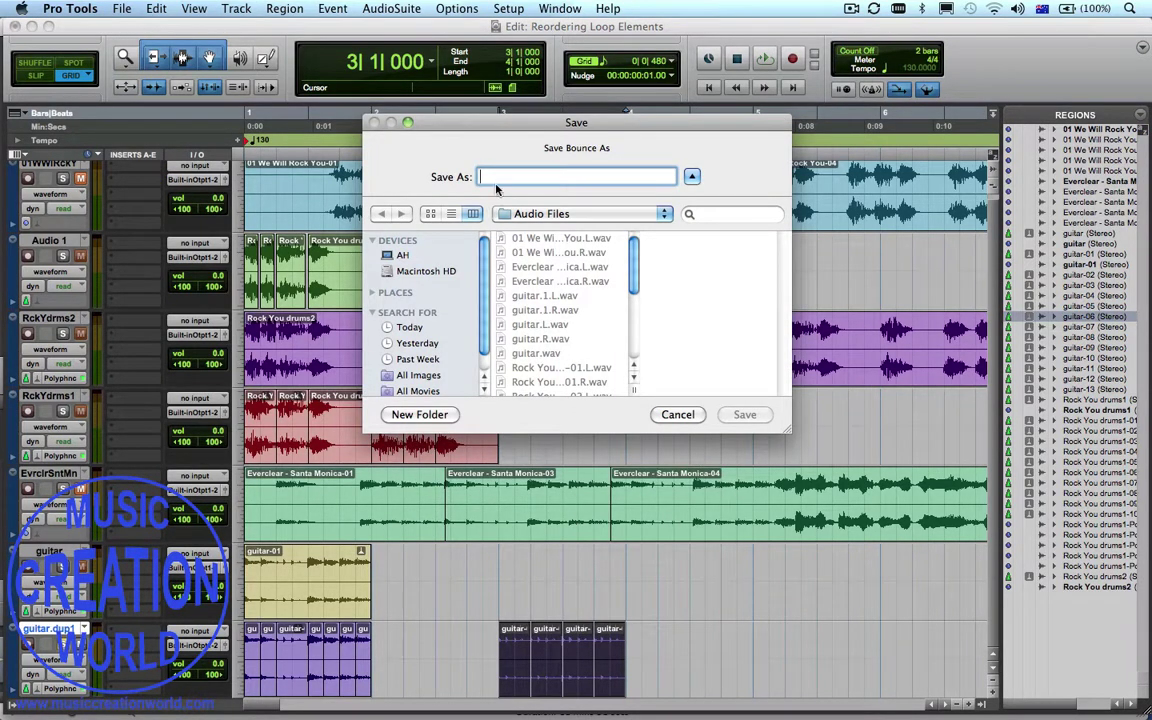
pyautogui.write('scratches')
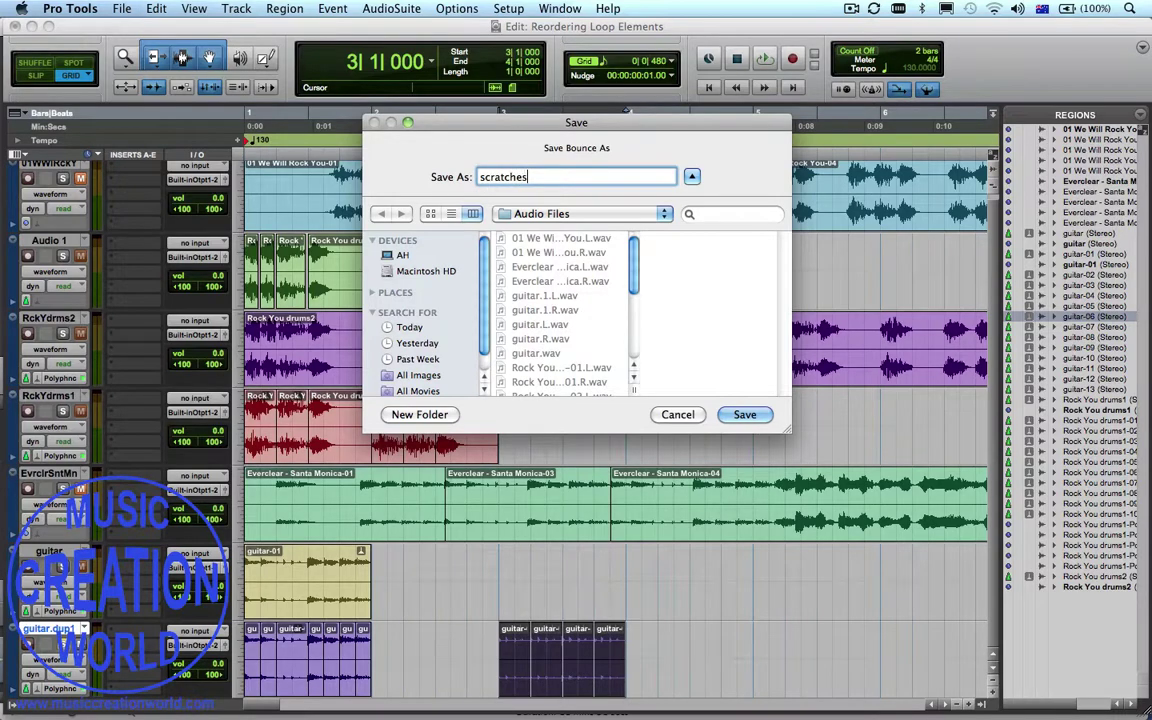
pyautogui.press('Return')
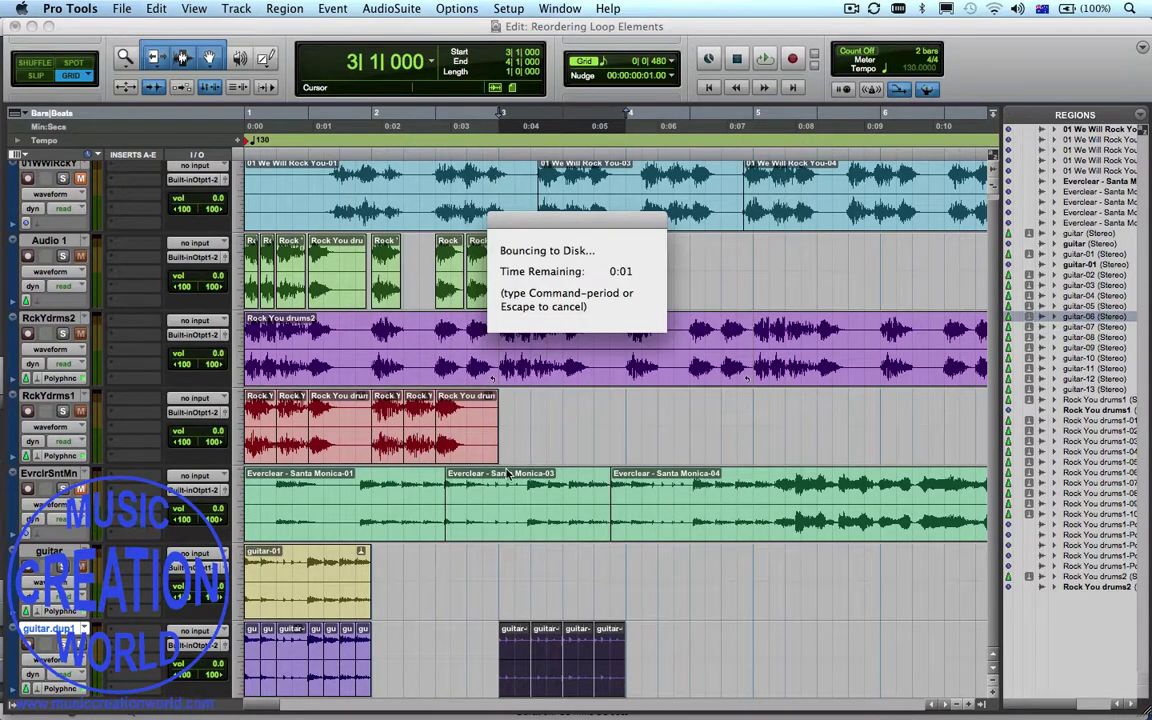
# Copy a small guitar slice after the right-hand group, then audition another slice.
pyautogui.click(318, 680)
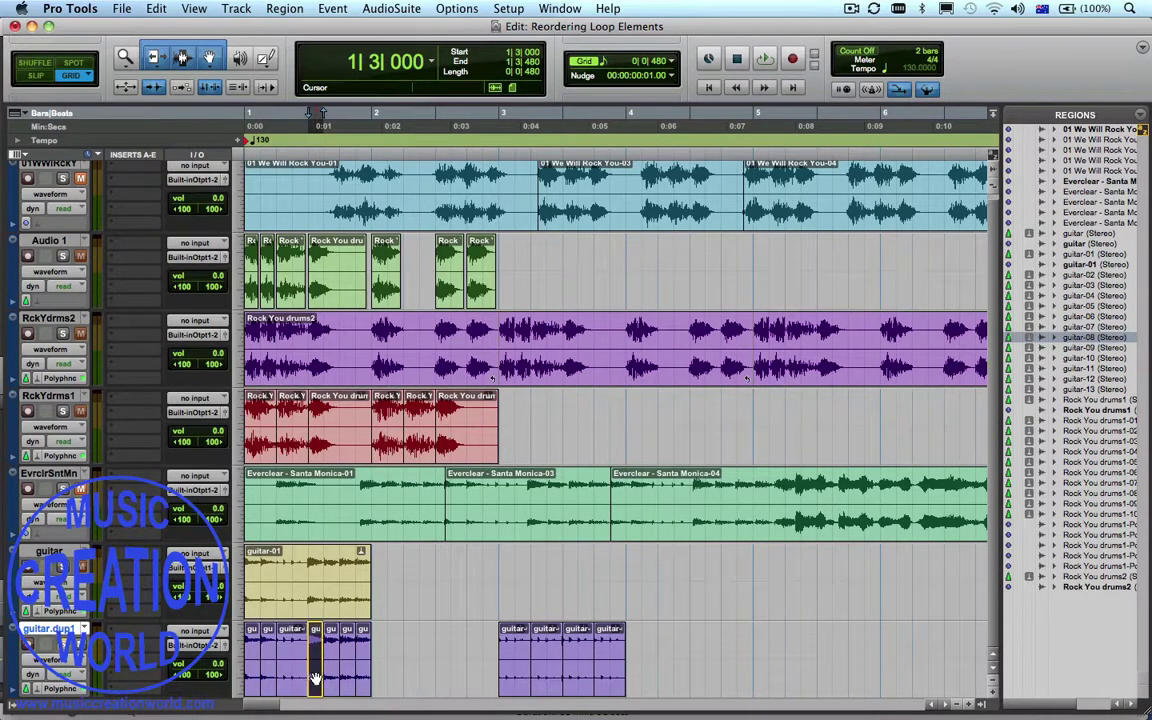
pyautogui.moveTo(315, 679); pyautogui.dragTo(634, 655)
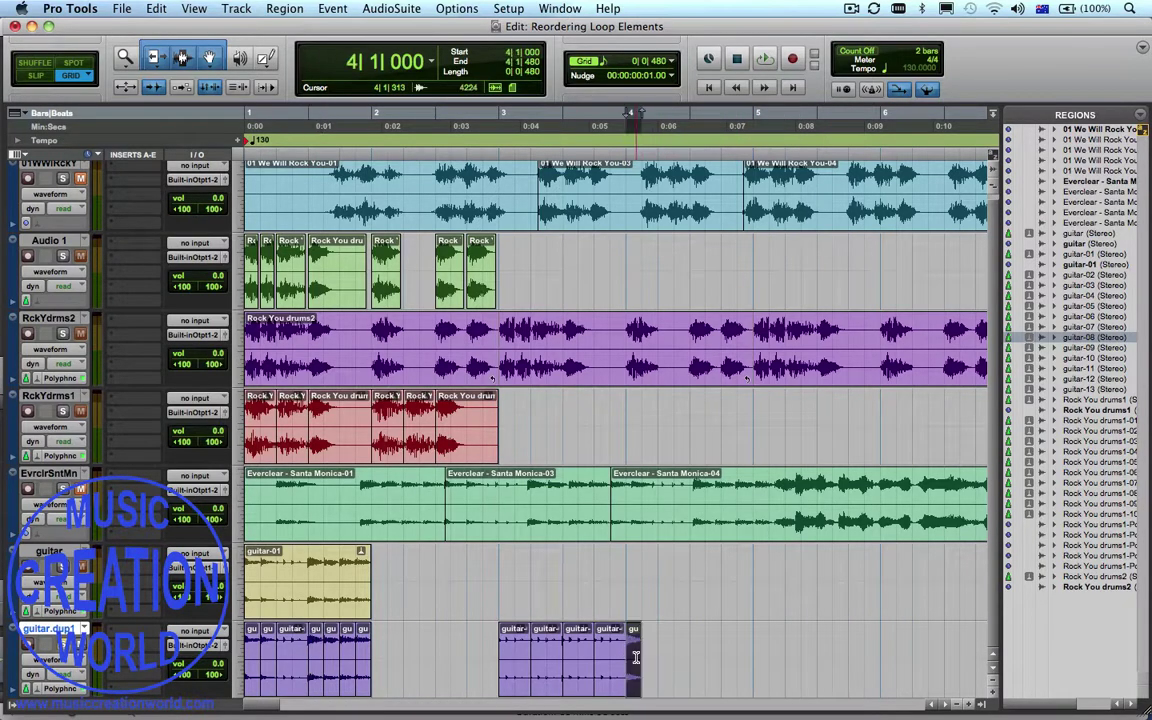
pyautogui.click(345, 658)
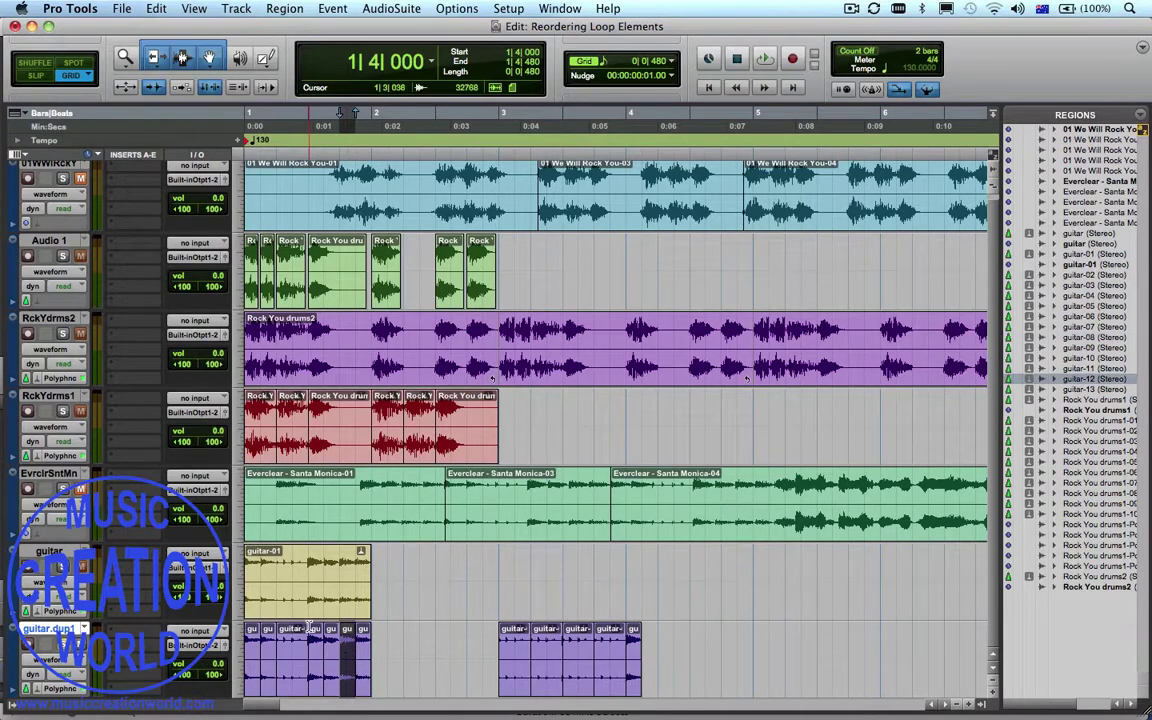
pyautogui.click(310, 628)
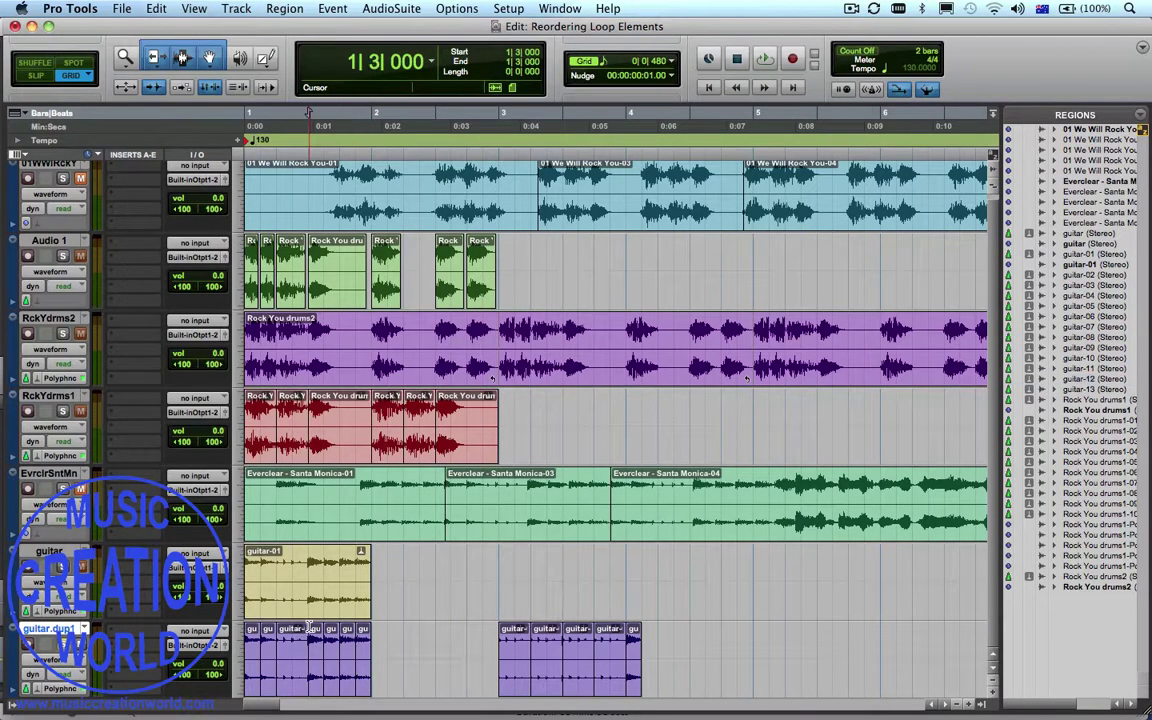
pyautogui.press('space')
pyautogui.press('space')
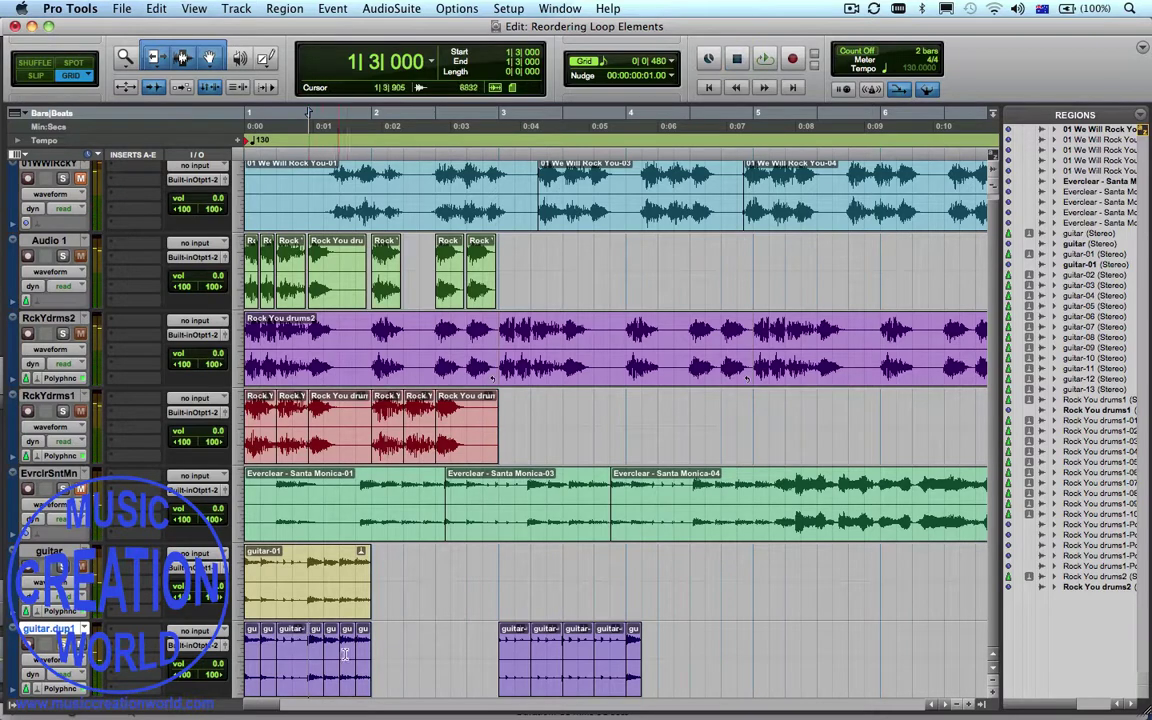
# Place another slice after the group, duplicate the two slices, and copy one to 4|4|480.
pyautogui.click(349, 663)
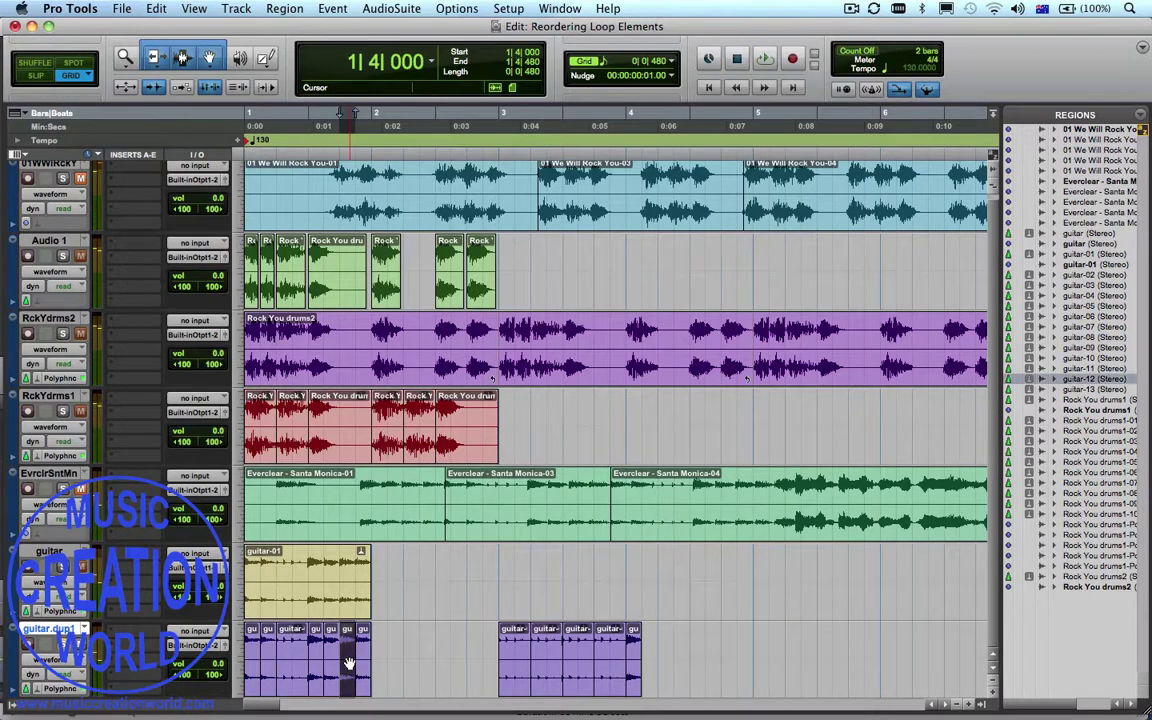
pyautogui.moveTo(349, 663); pyautogui.dragTo(653, 674)
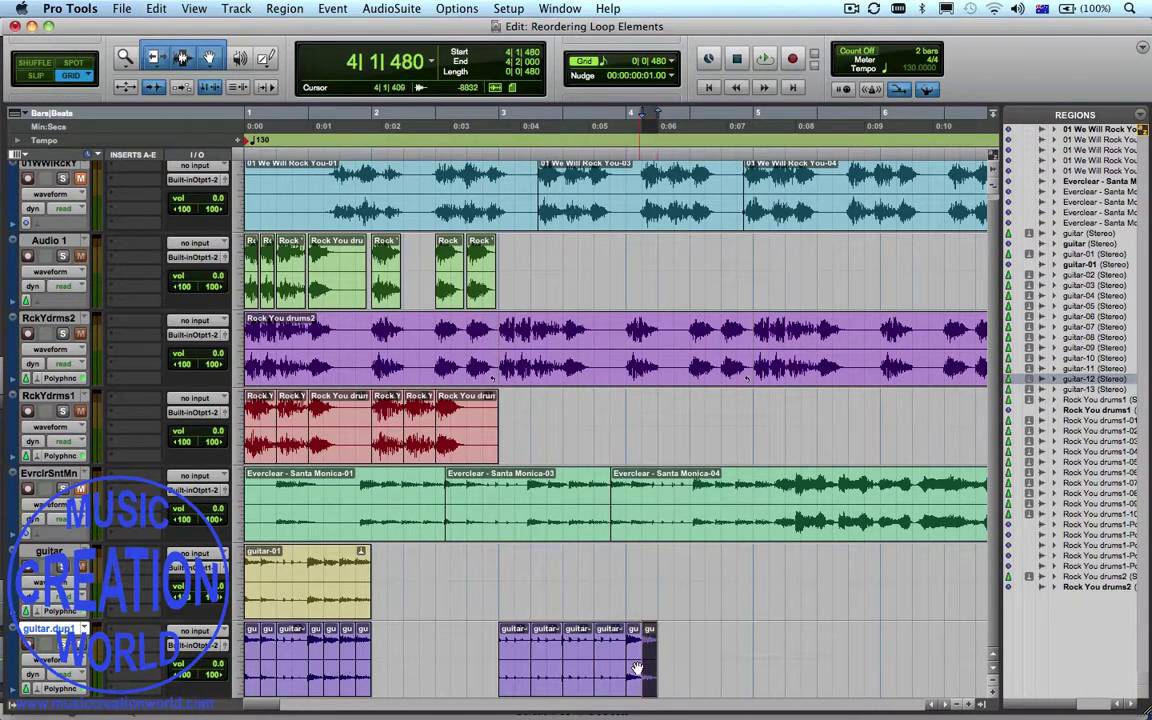
pyautogui.click(633, 665)
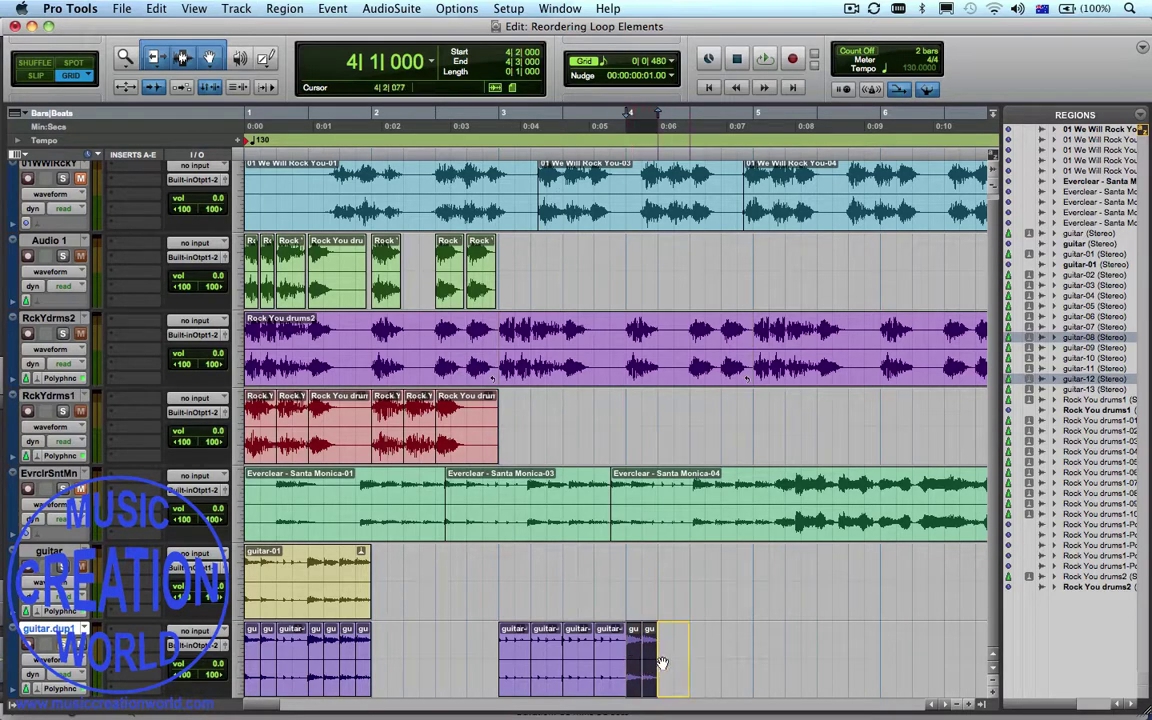
pyautogui.press('super+d')
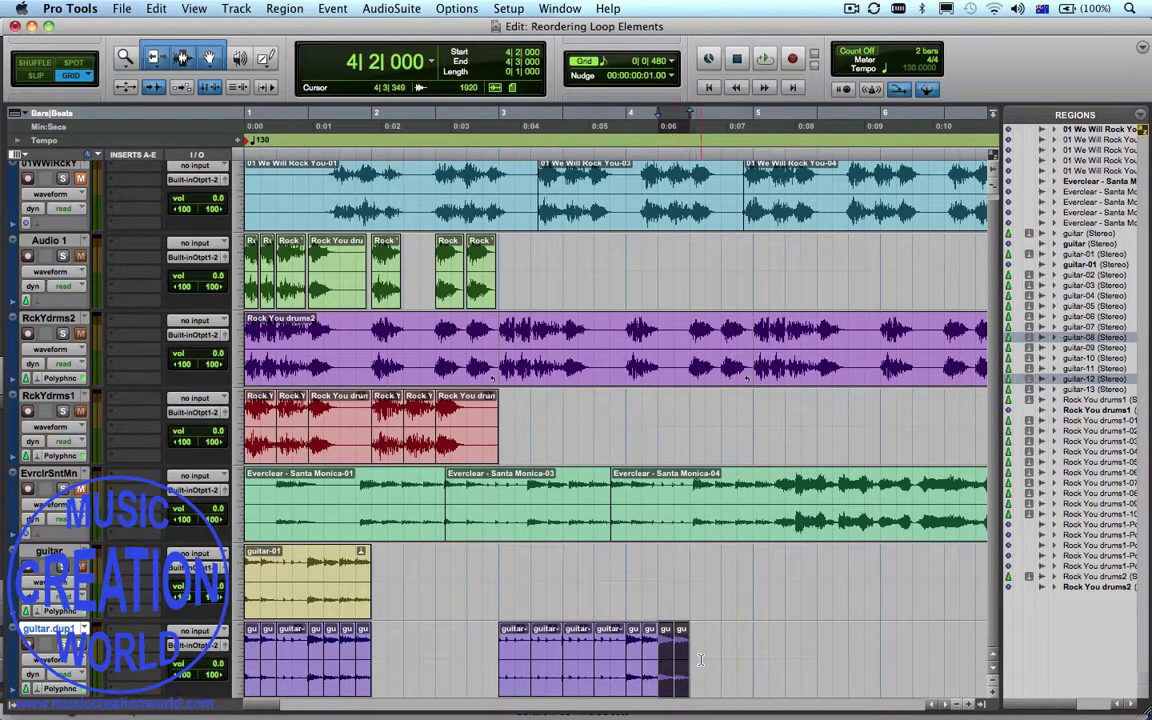
pyautogui.click(692, 660)
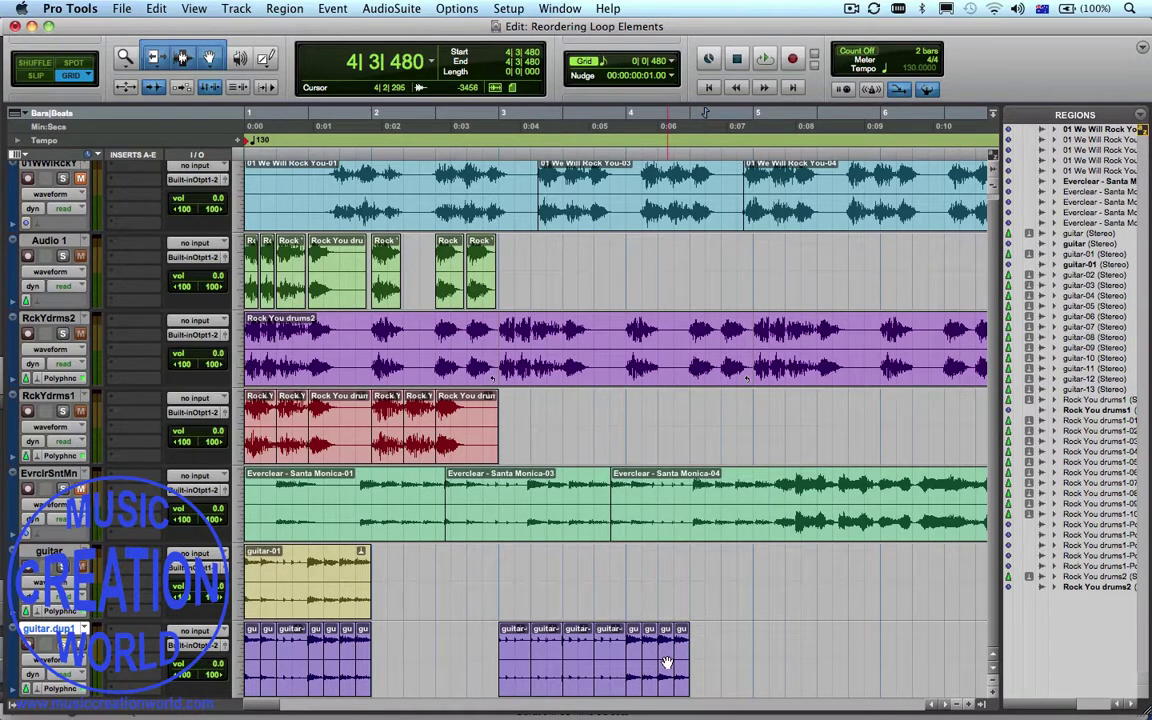
pyautogui.moveTo(667, 662); pyautogui.dragTo(729, 665)
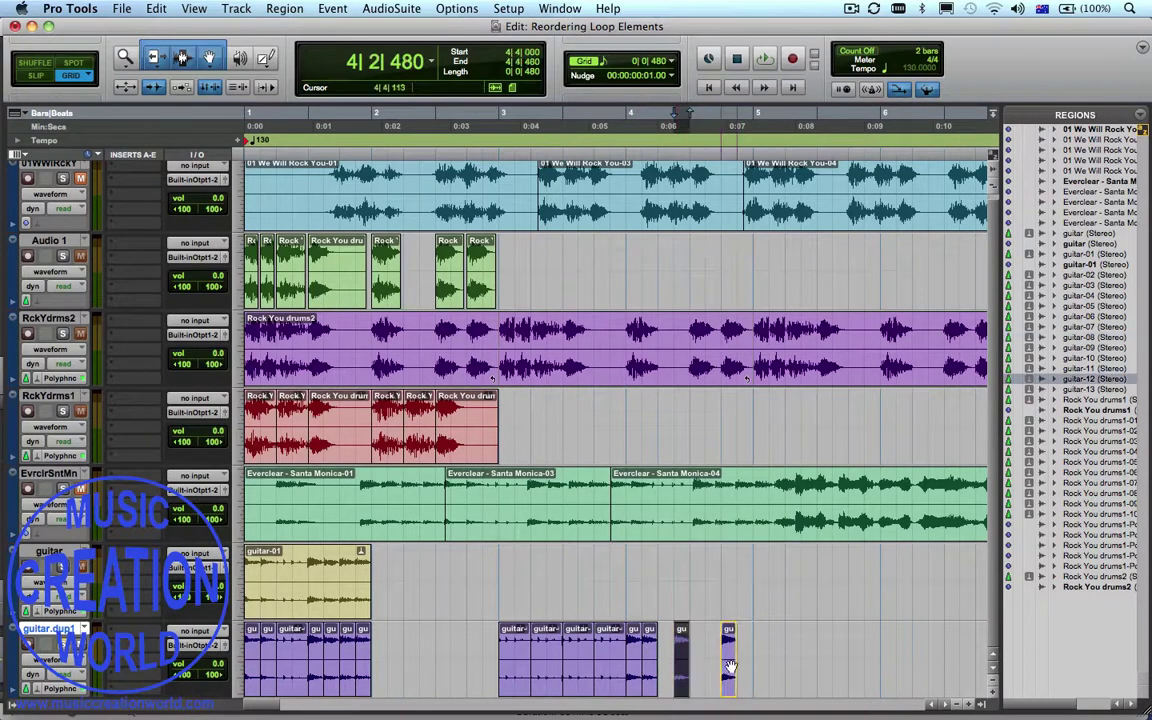
pyautogui.moveTo(678, 664); pyautogui.dragTo(745, 664)
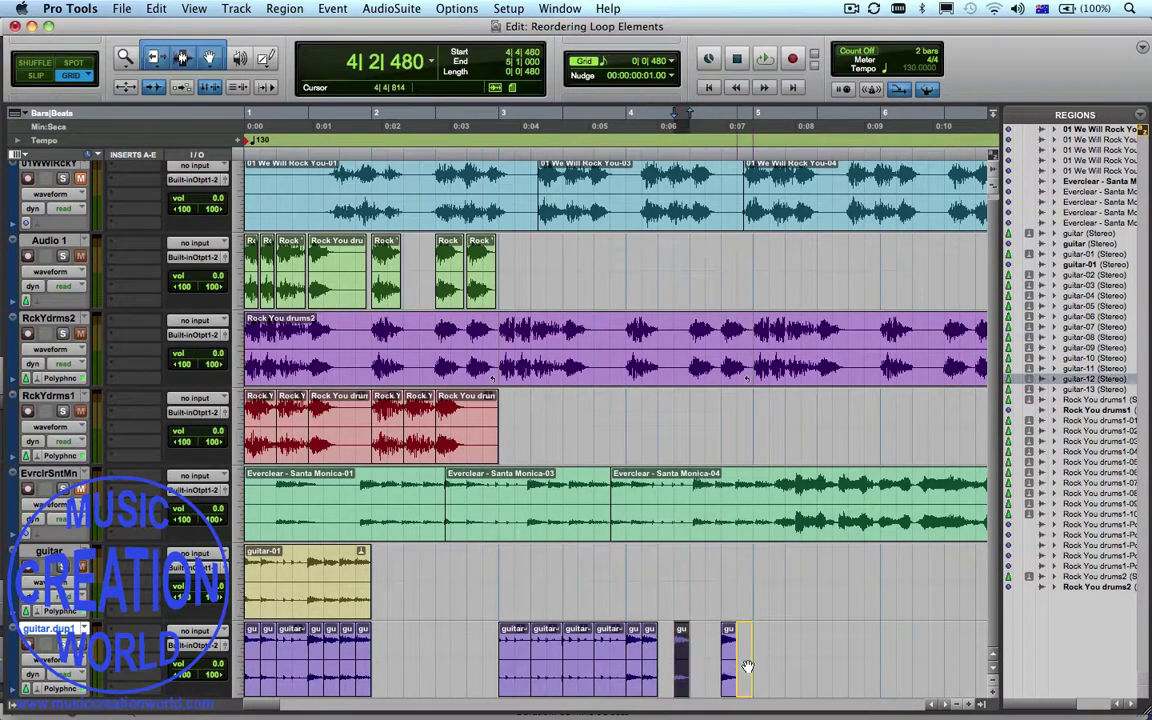
# Split guitar.dup1 at 1|2|480 and move that piece into the gap in bar 4.
pyautogui.click(629, 630)
pyautogui.press('space')
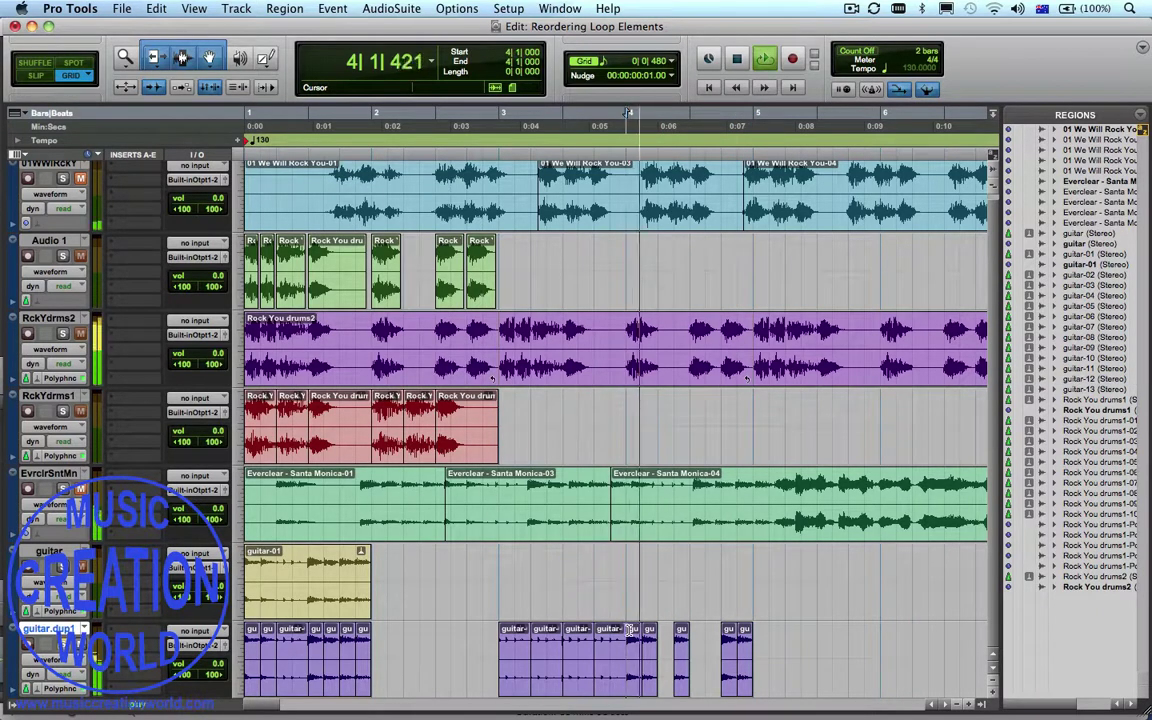
pyautogui.press('space')
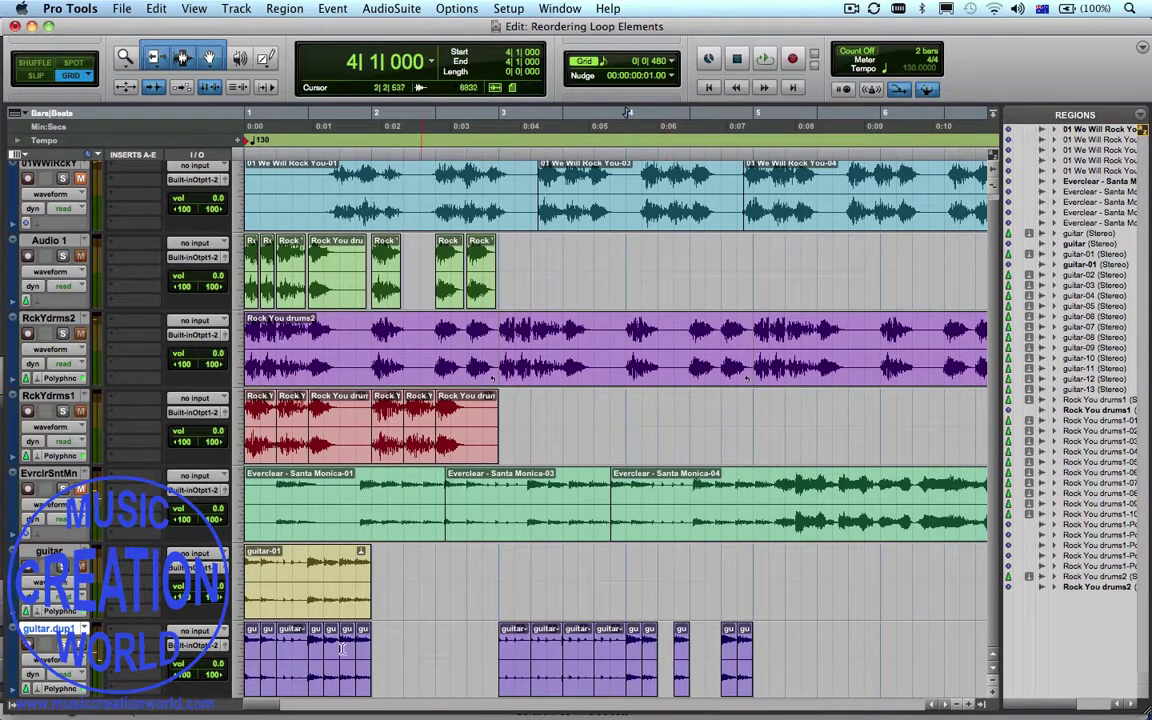
pyautogui.click(290, 654)
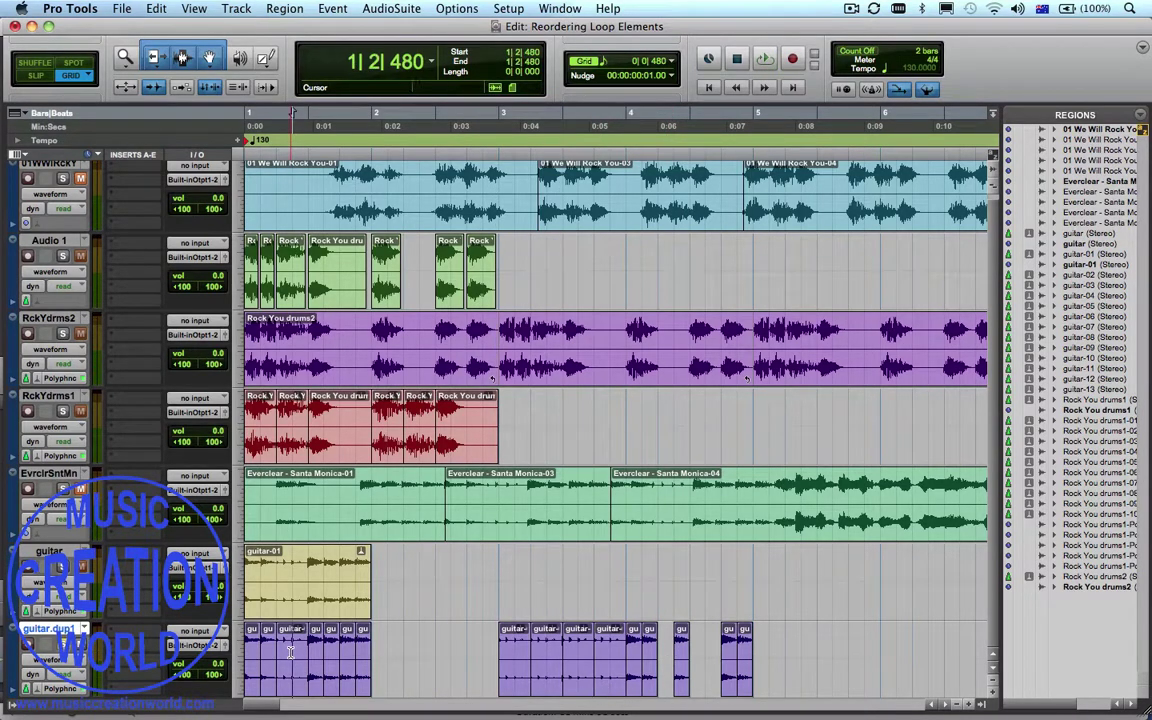
pyautogui.press('super+e')
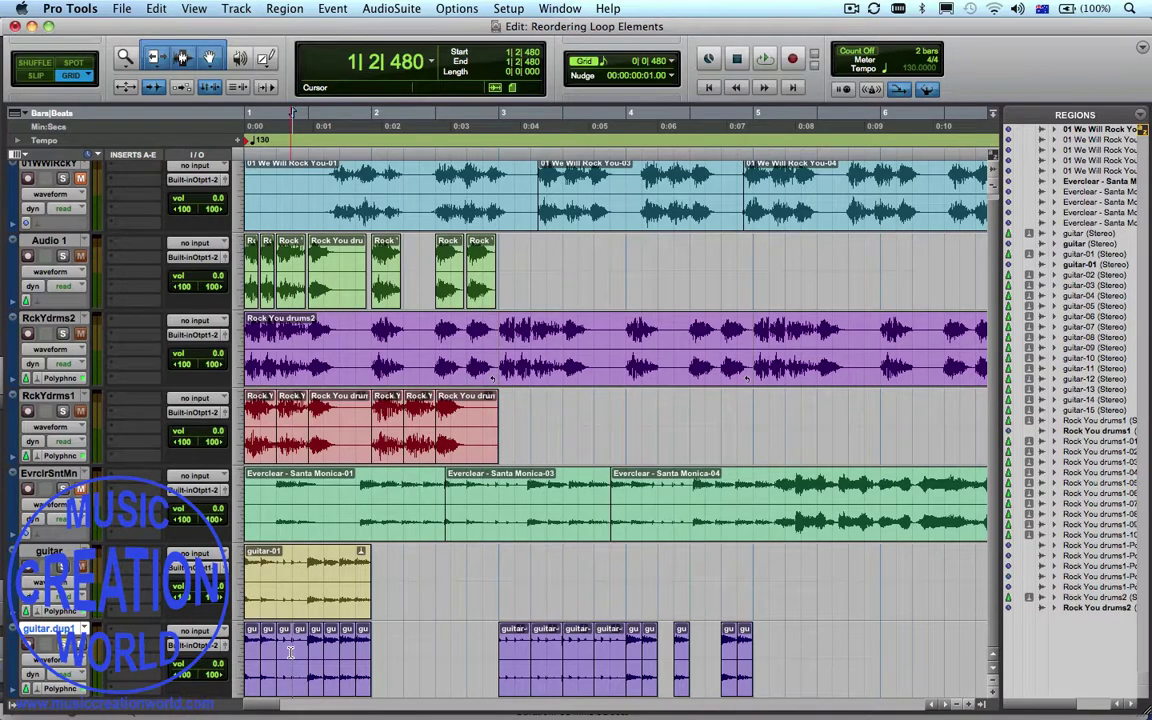
pyautogui.click(283, 666)
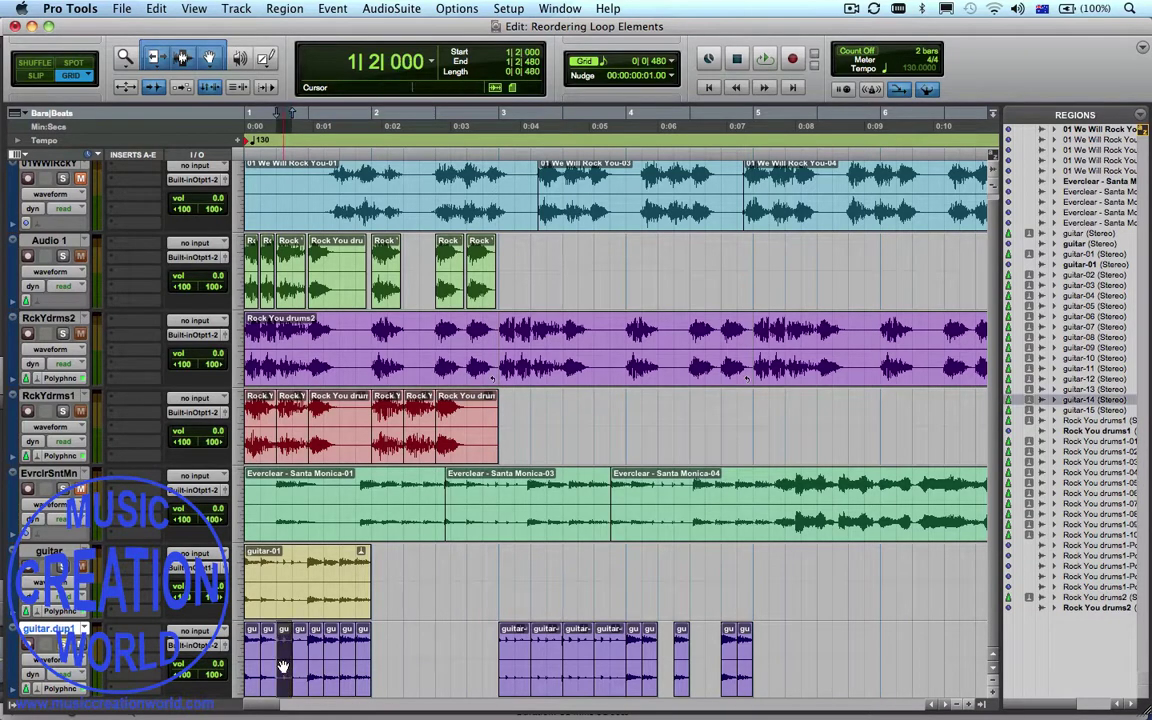
pyautogui.moveTo(283, 666); pyautogui.dragTo(712, 672)
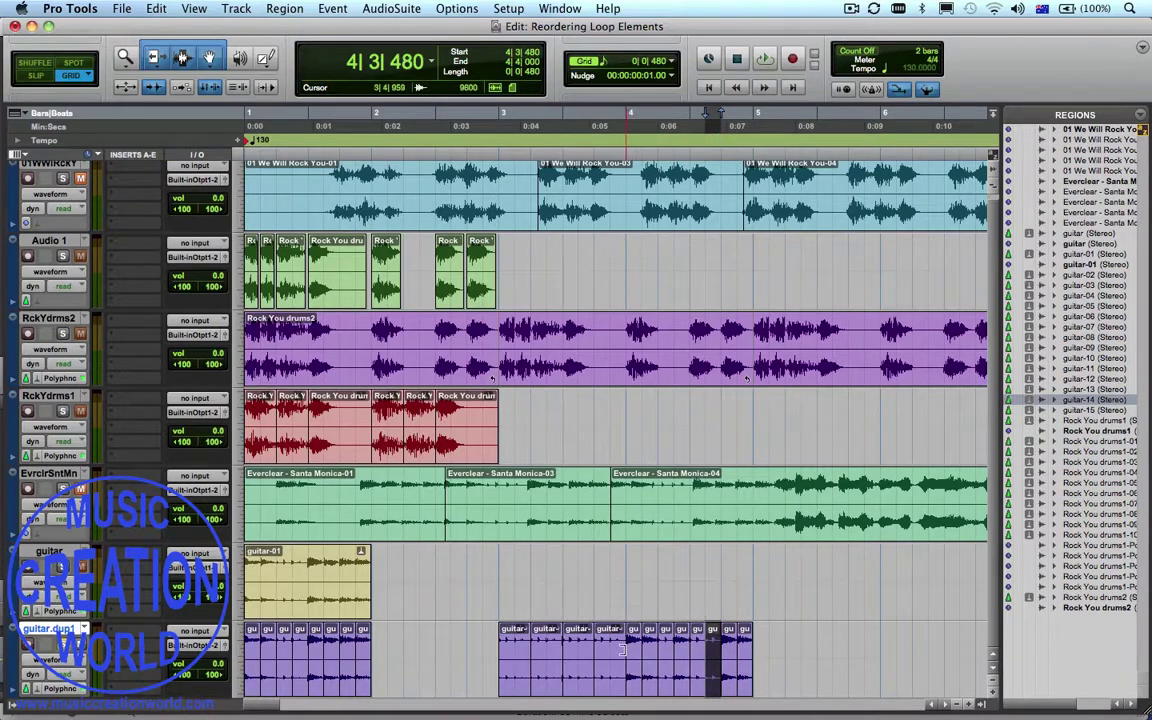
# Audition the pattern from bar 4 and select the range from bar 4 to bar 5.
pyautogui.click(628, 655)
pyautogui.press('space')
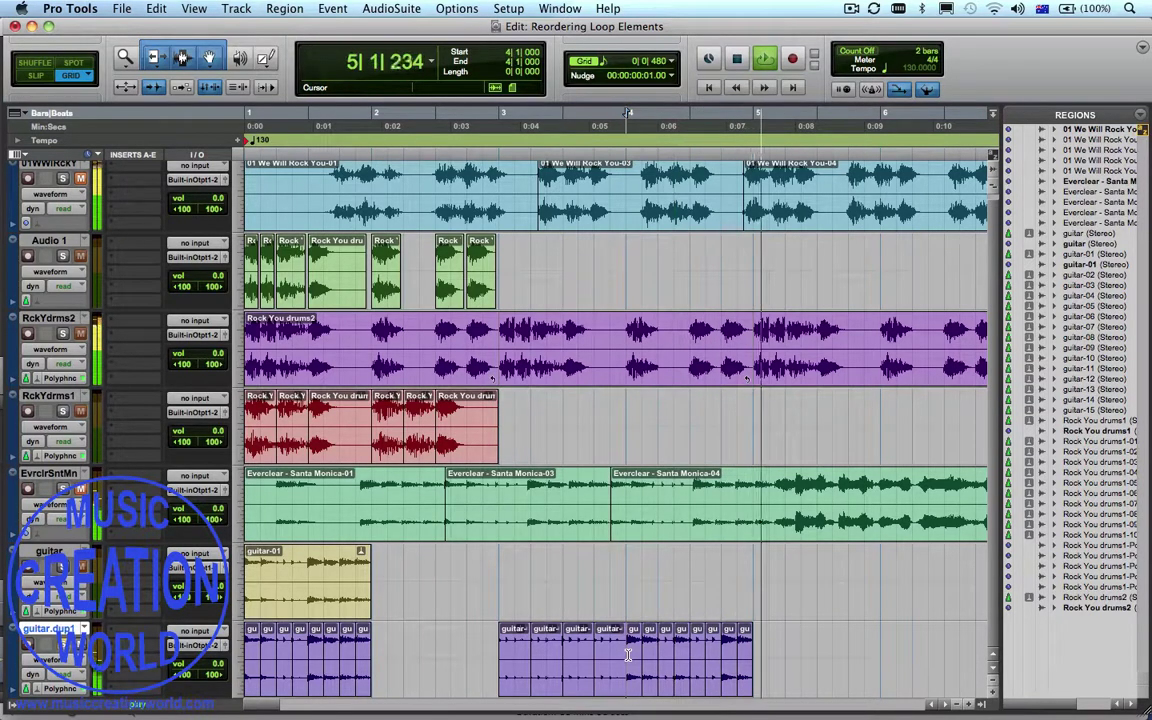
pyautogui.press('space')
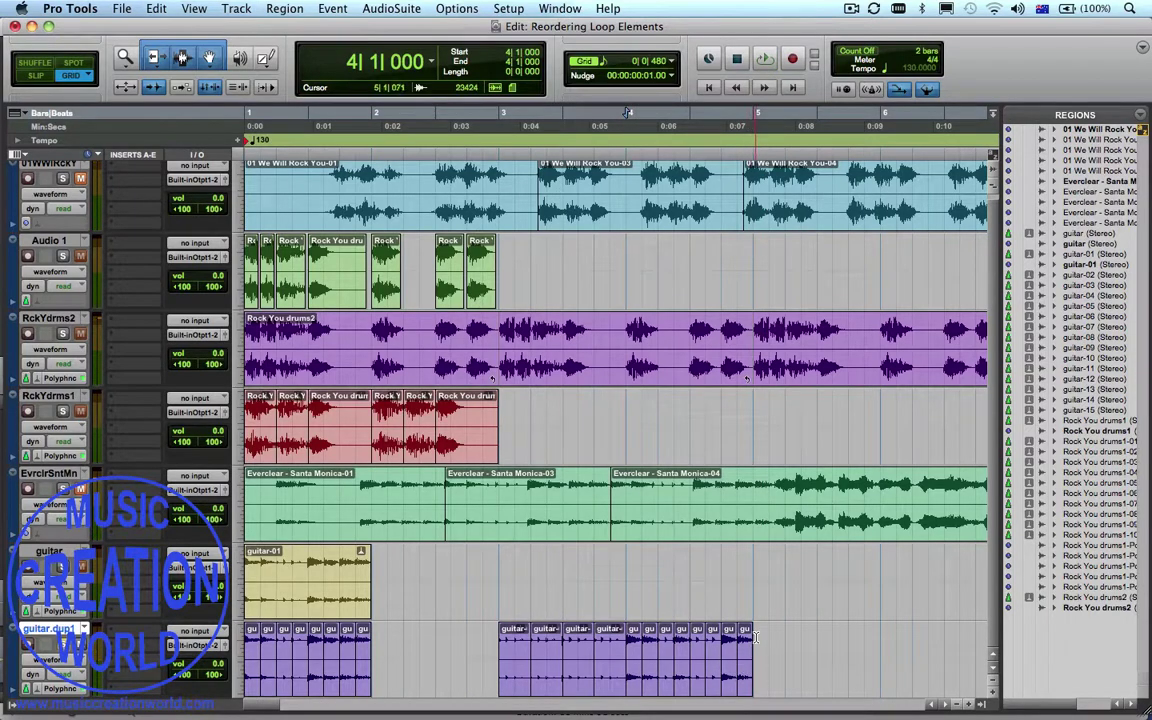
pyautogui.moveTo(750, 660); pyautogui.dragTo(632, 637)
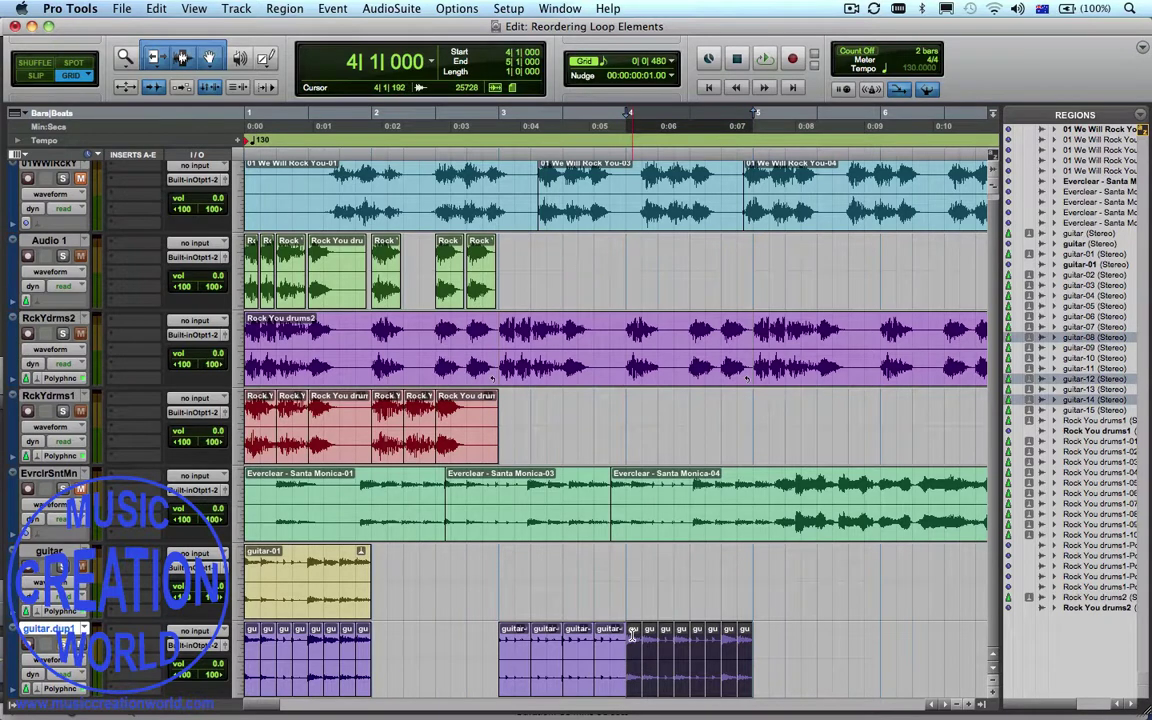